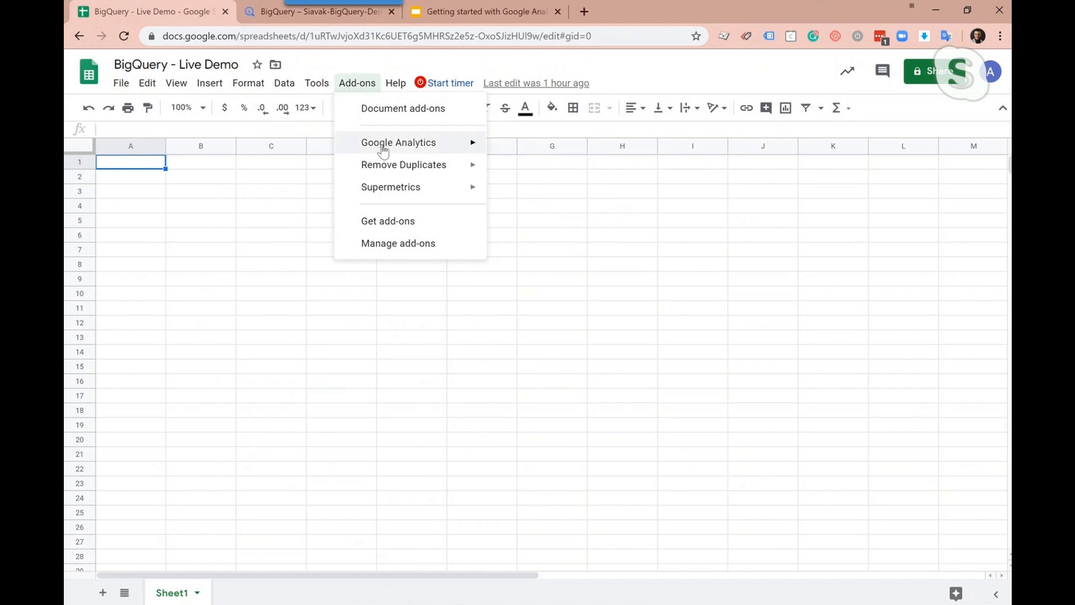
# Start a new Google Analytics report and add Users as its metric
pyautogui.click(551, 149)
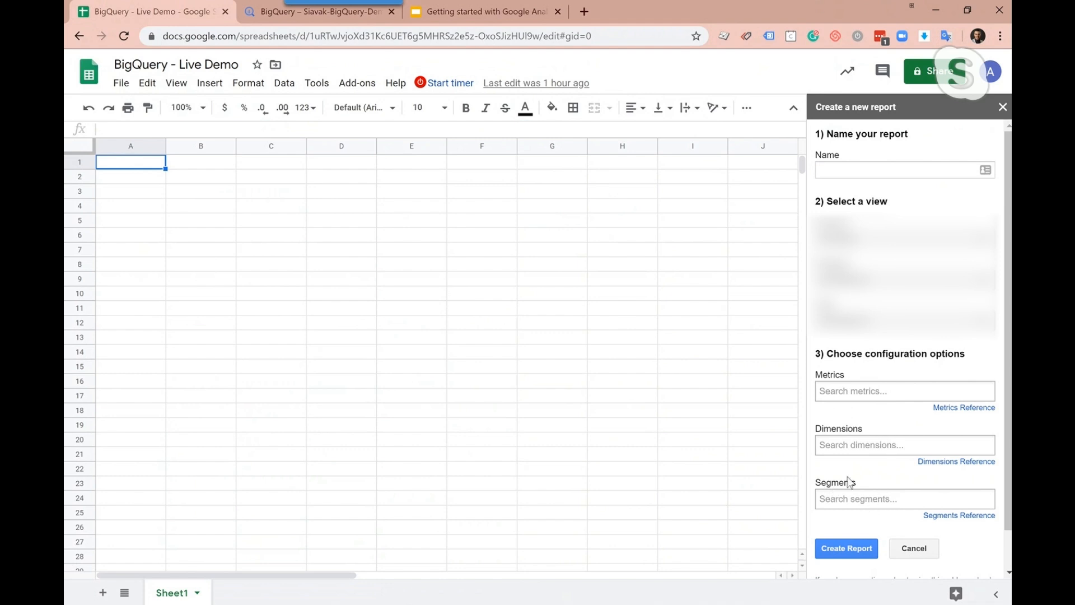
pyautogui.click(861, 391)
pyautogui.write('u')
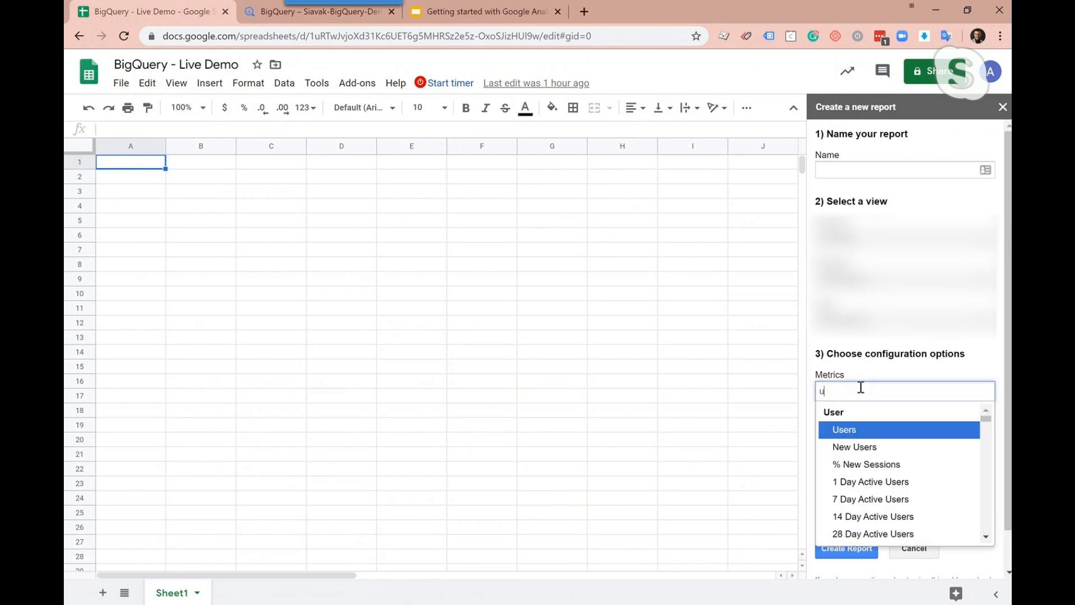
pyautogui.write('sers')
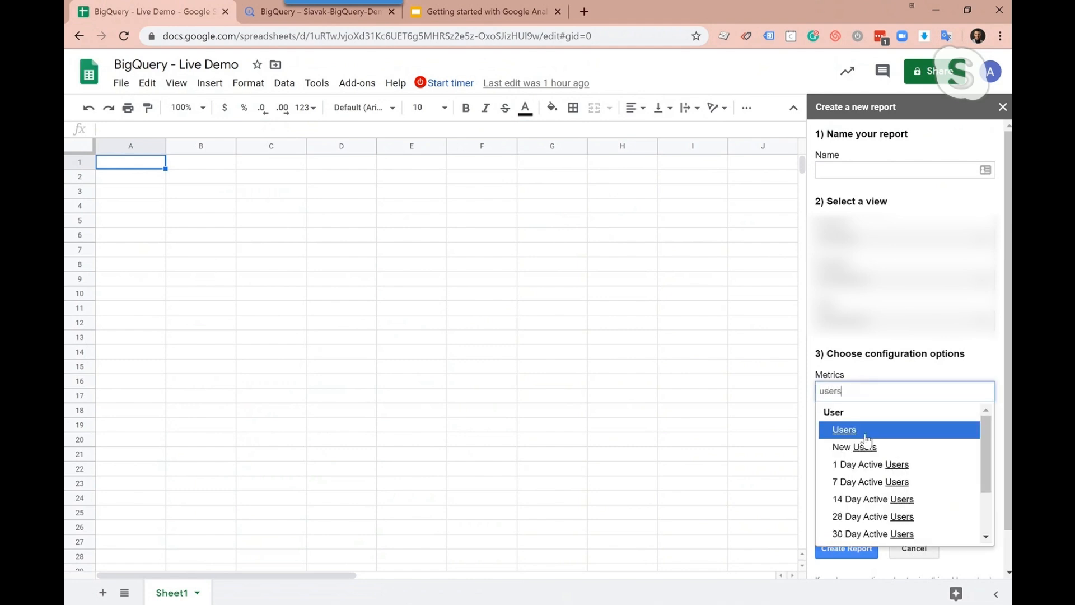
pyautogui.click(865, 433)
# Try to add Date and a state dimension to the report, and clear the dimension entries
pyautogui.click(857, 445)
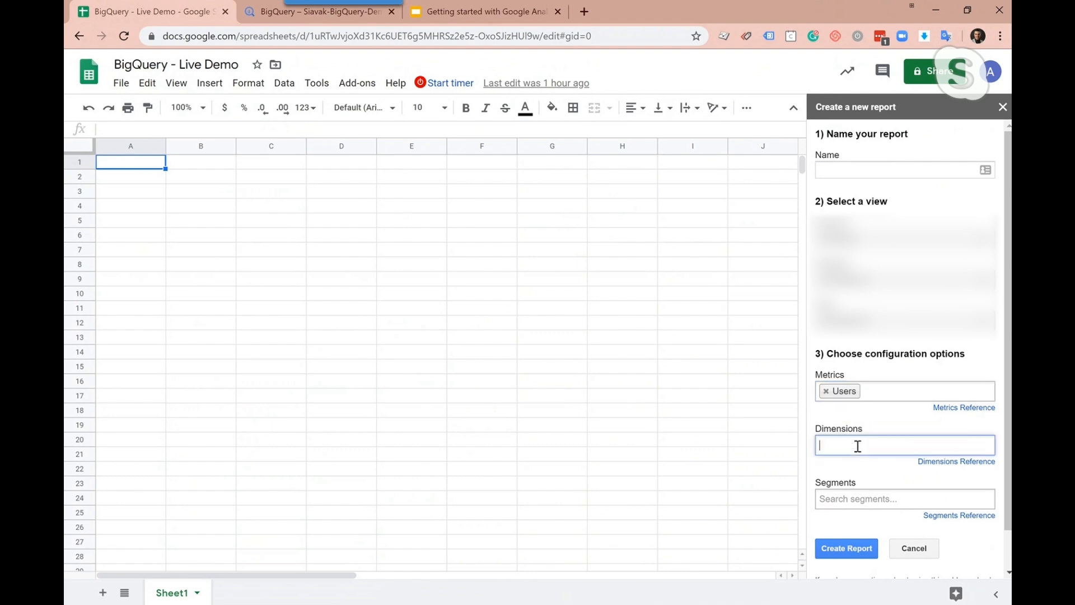
pyautogui.write('date')
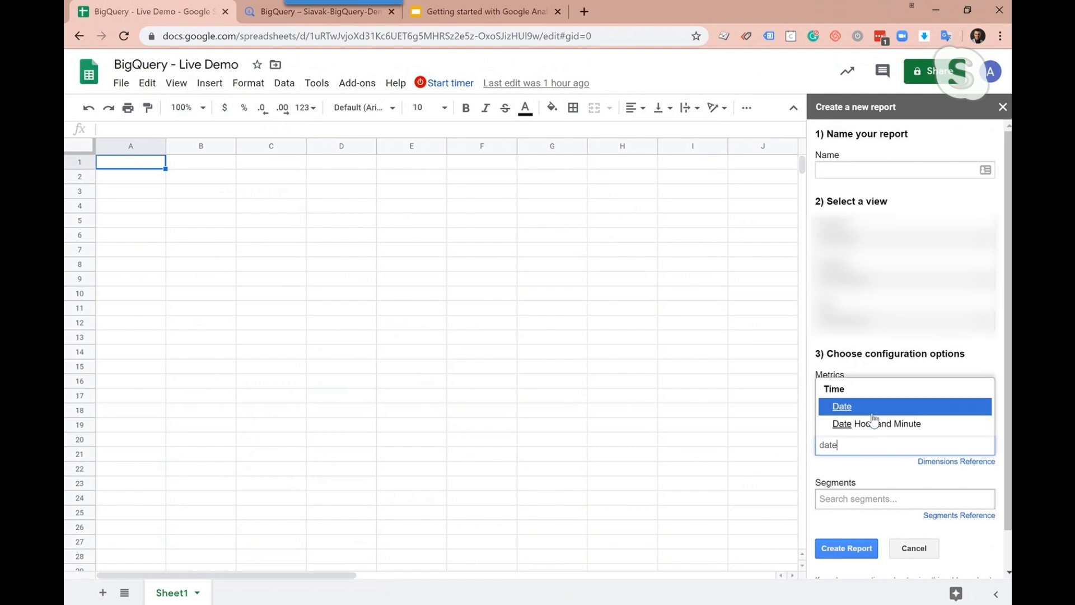
pyautogui.click(874, 415)
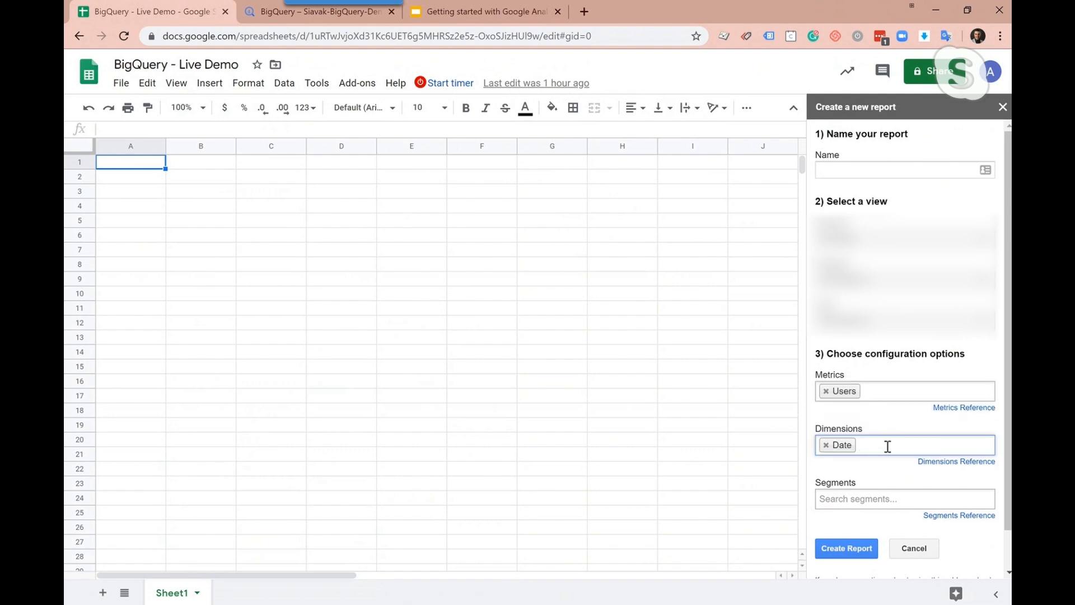
pyautogui.write('state')
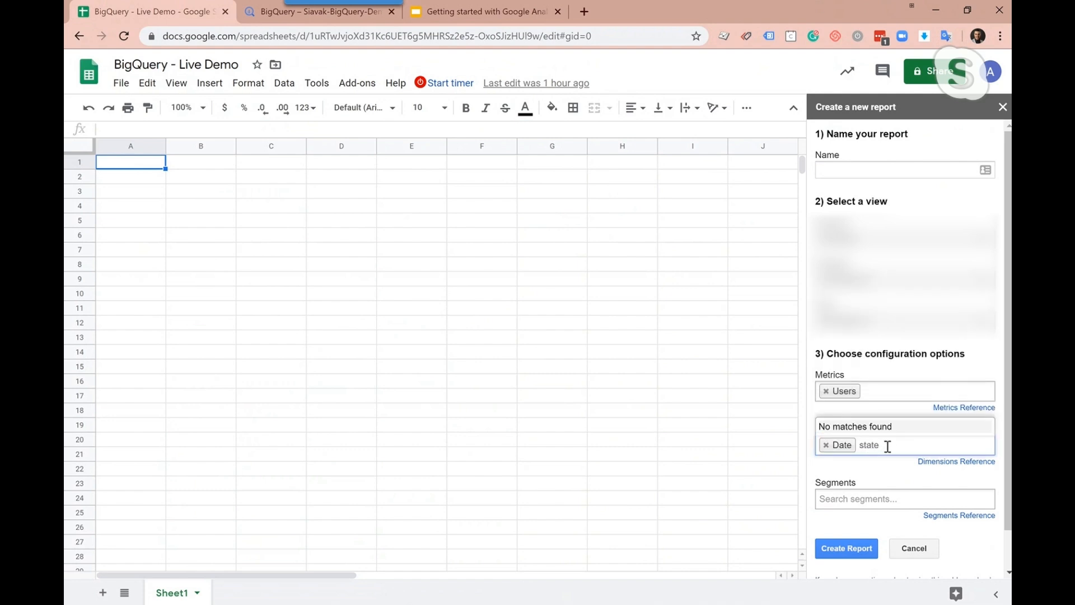
pyautogui.press('BackSpace')
pyautogui.press('BackSpace')
pyautogui.press('BackSpace')
pyautogui.press('BackSpace')
pyautogui.press('BackSpace')
pyautogui.press('BackSpace')
pyautogui.write('state')
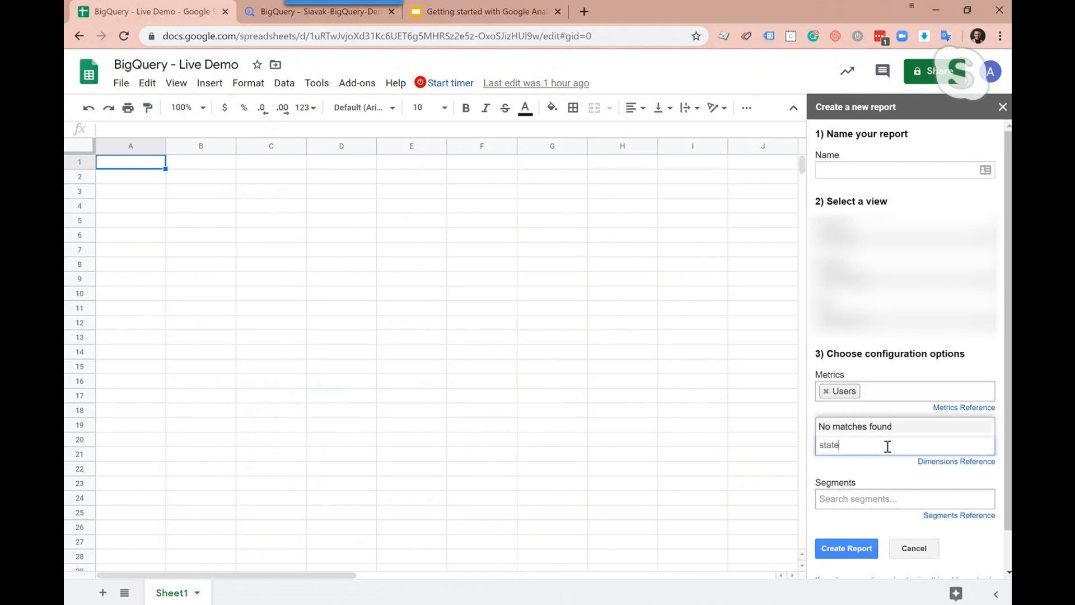
pyautogui.press('BackSpace')
pyautogui.press('BackSpace')
pyautogui.press('BackSpace')
pyautogui.press('BackSpace')
pyautogui.press('BackSpace')
# Add Region and Date, in that order, as the report's dimensions
pyautogui.write('region')
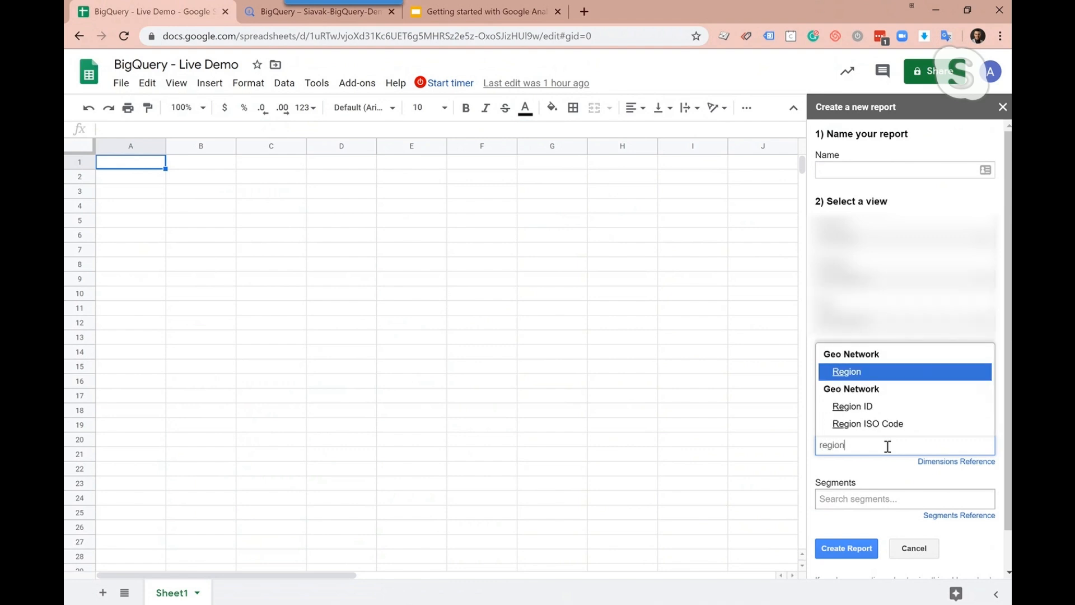
pyautogui.click(885, 373)
pyautogui.write('data')
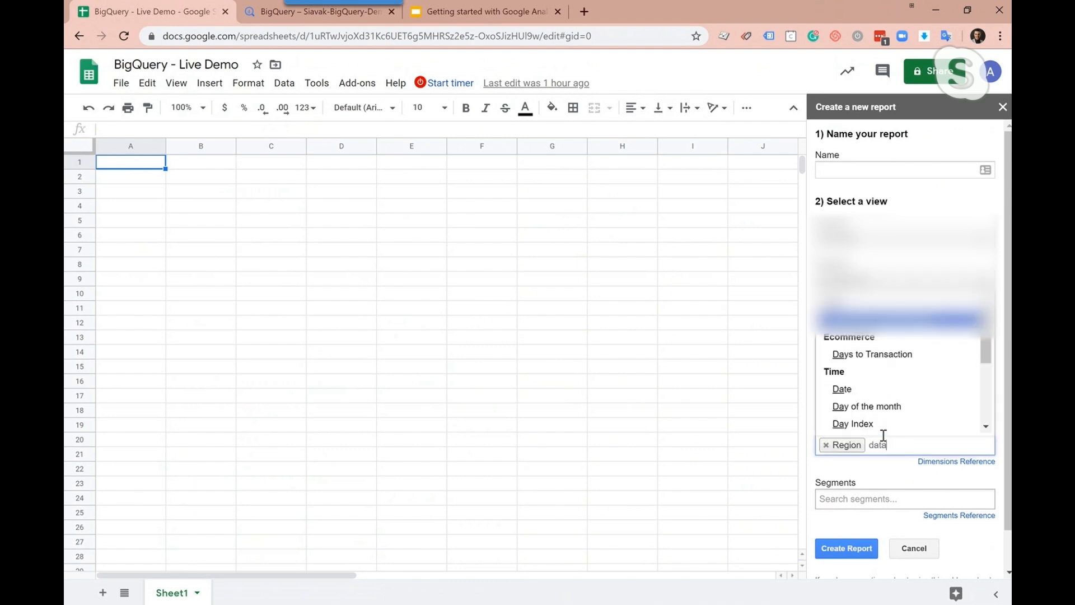
pyautogui.press('BackSpace')
pyautogui.write('e')
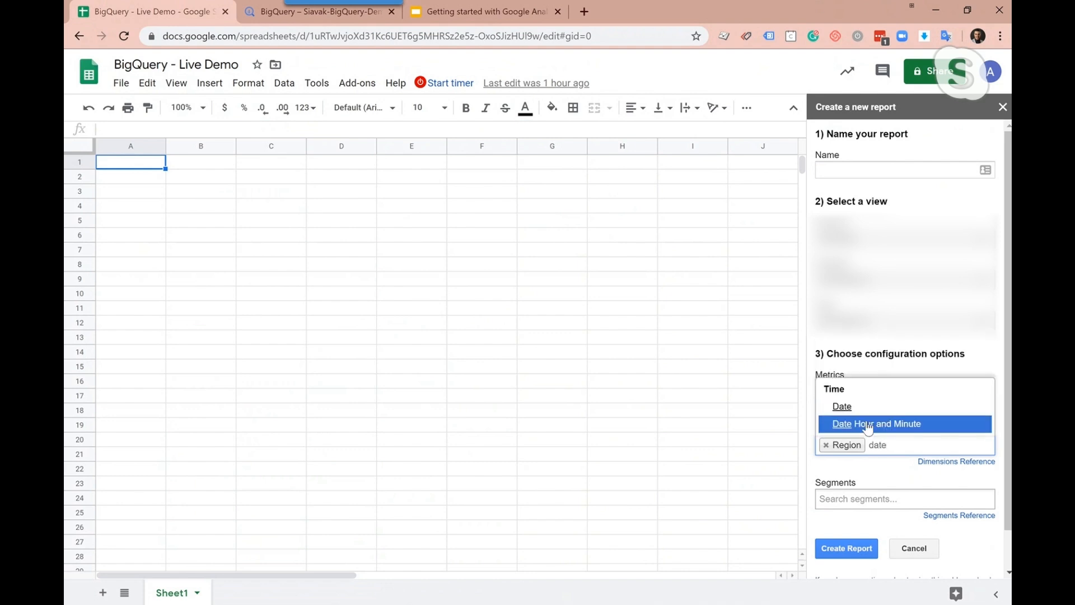
pyautogui.click(852, 407)
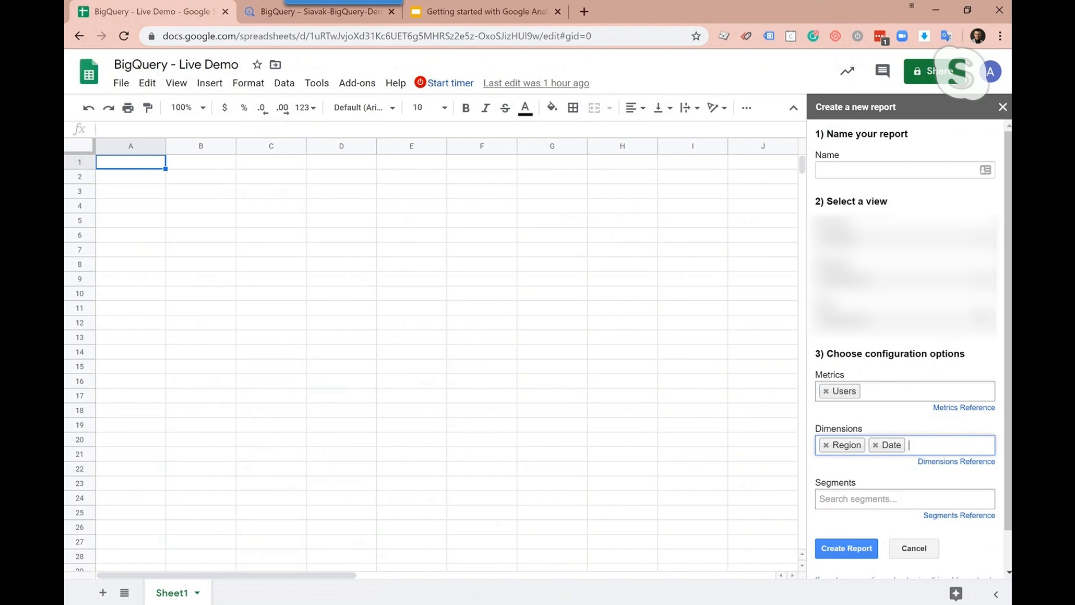
# Name the report "Daily Users per State" and create it
pyautogui.click(870, 167)
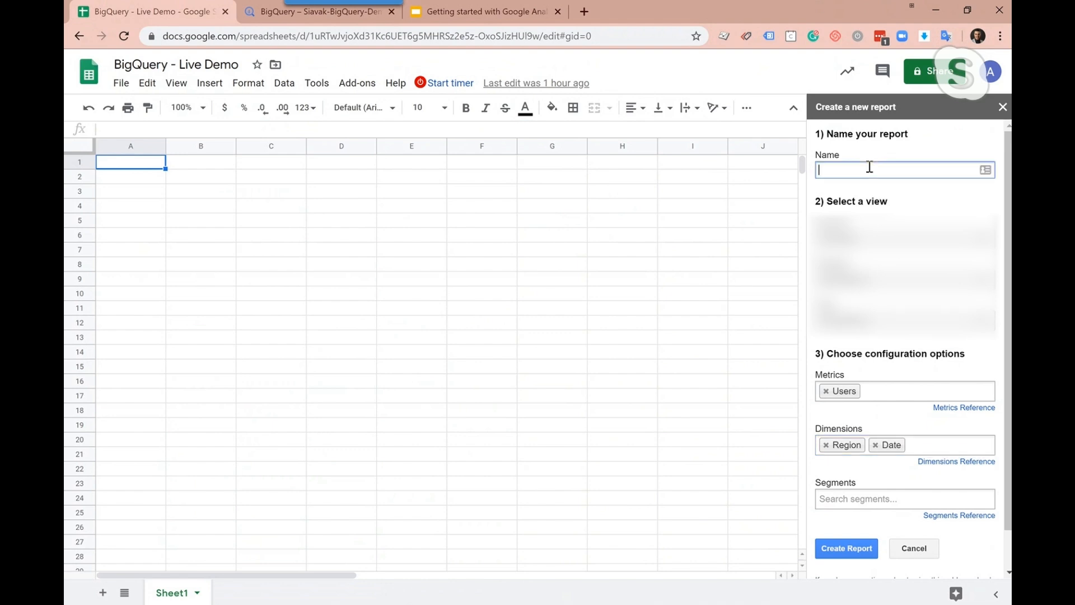
pyautogui.write('Daily Users per State')
pyautogui.click(848, 548)
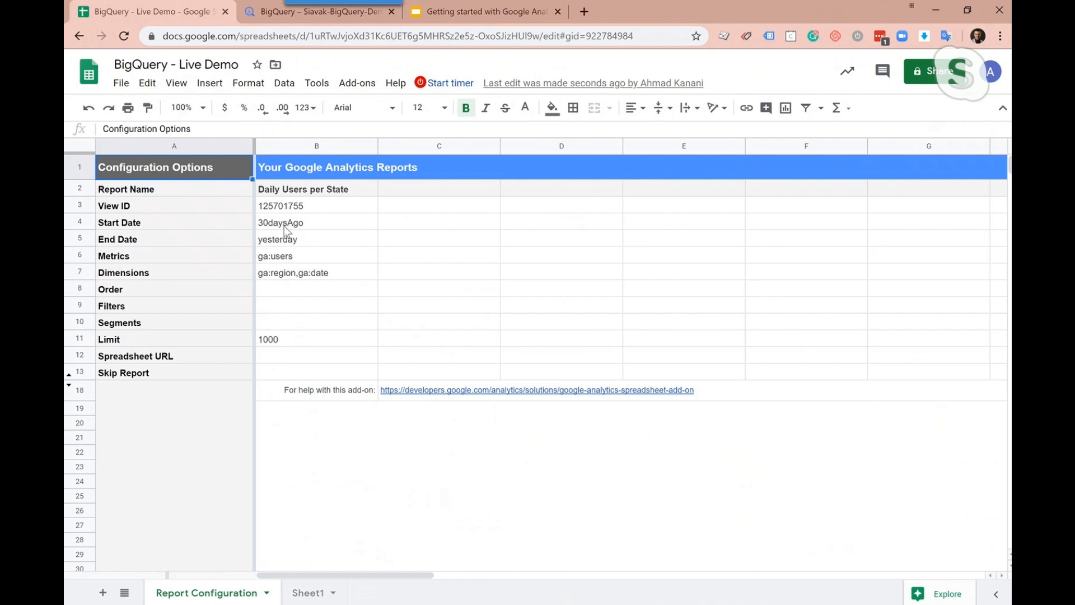
# Examine the start date, end date, filters and limit settings in the report configuration
pyautogui.click(314, 235)
pyautogui.click(312, 224)
pyautogui.click(312, 238)
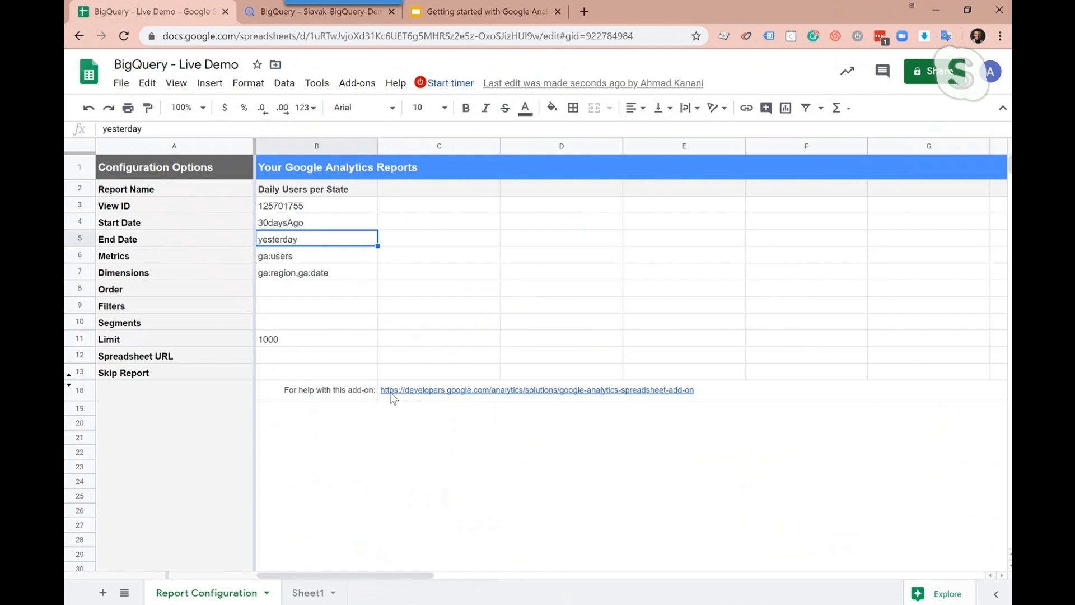
pyautogui.moveTo(503, 395)
pyautogui.click(292, 312)
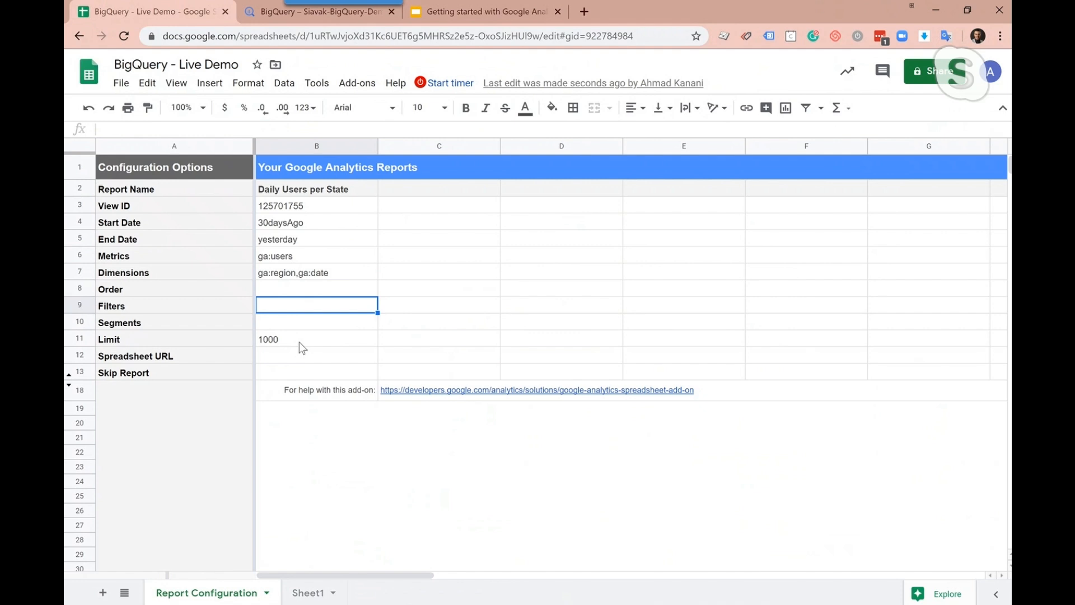
pyautogui.click(300, 343)
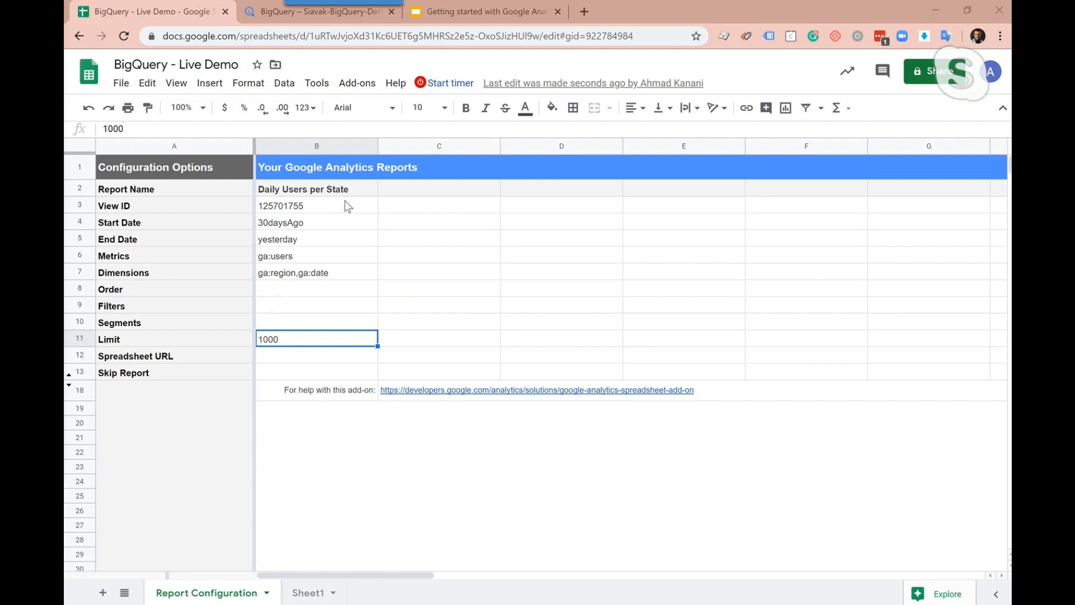
# Replace the report's View ID in cell B3 with the copied view ID
pyautogui.click(329, 210)
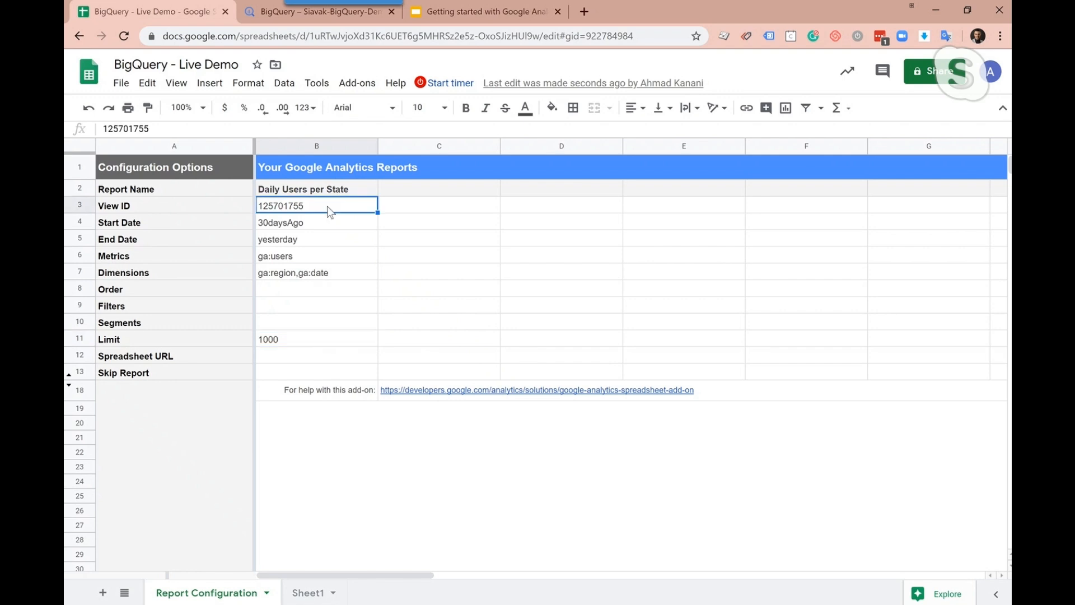
pyautogui.write('107449301')
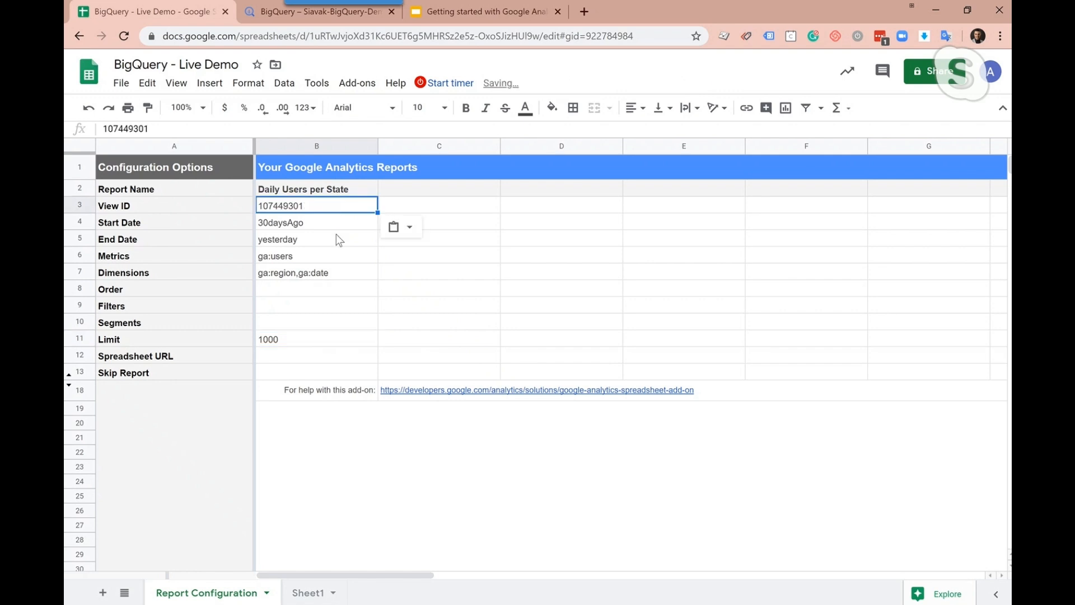
pyautogui.click(332, 297)
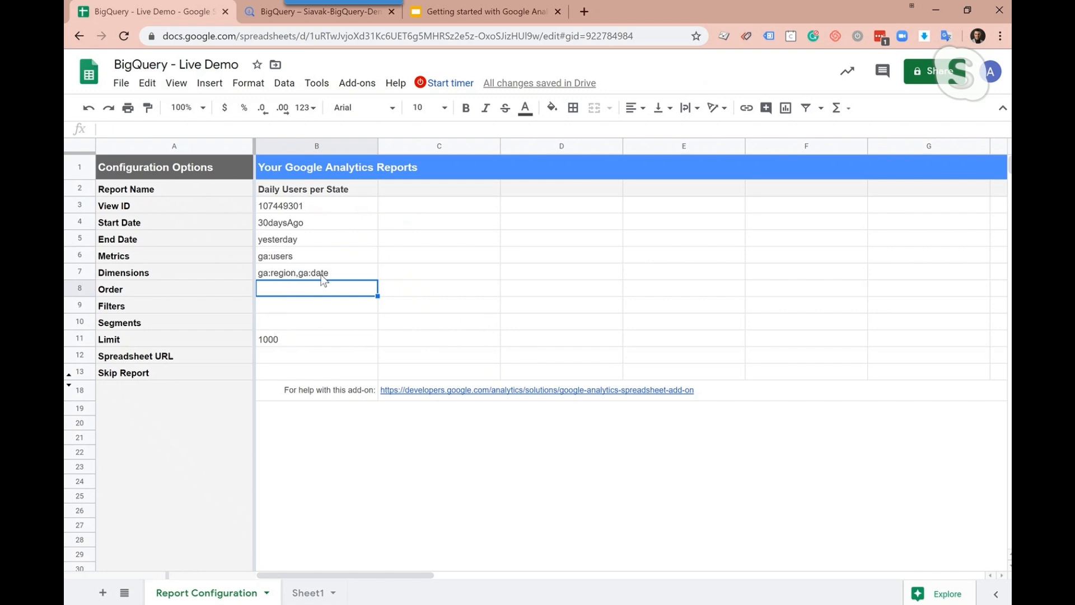
# Run the Google Analytics report, dismiss the status message and view the Daily Users per State results
pyautogui.click(349, 89)
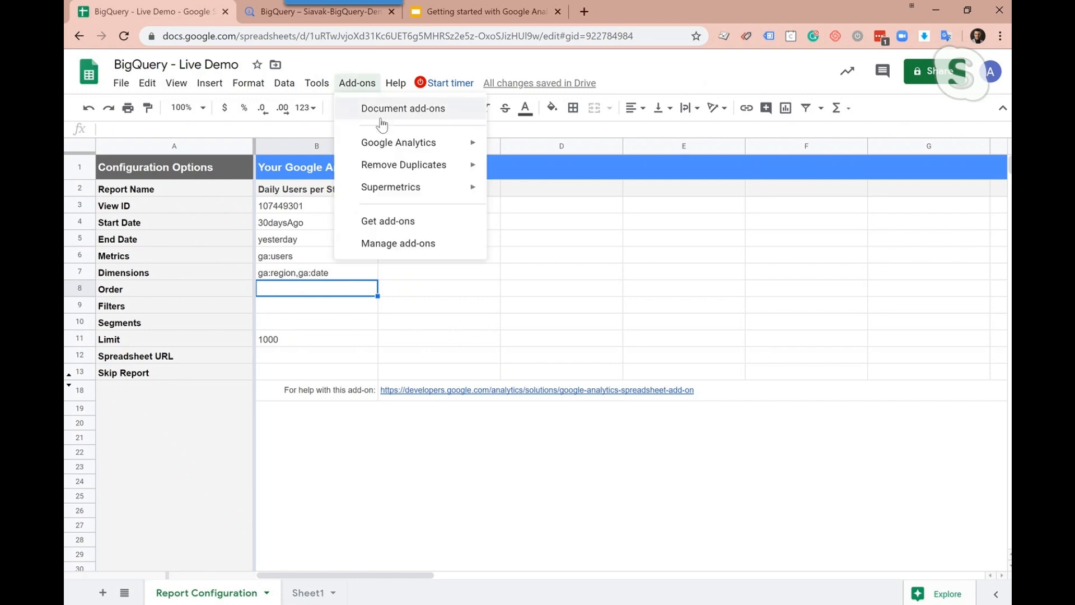
pyautogui.moveTo(392, 147)
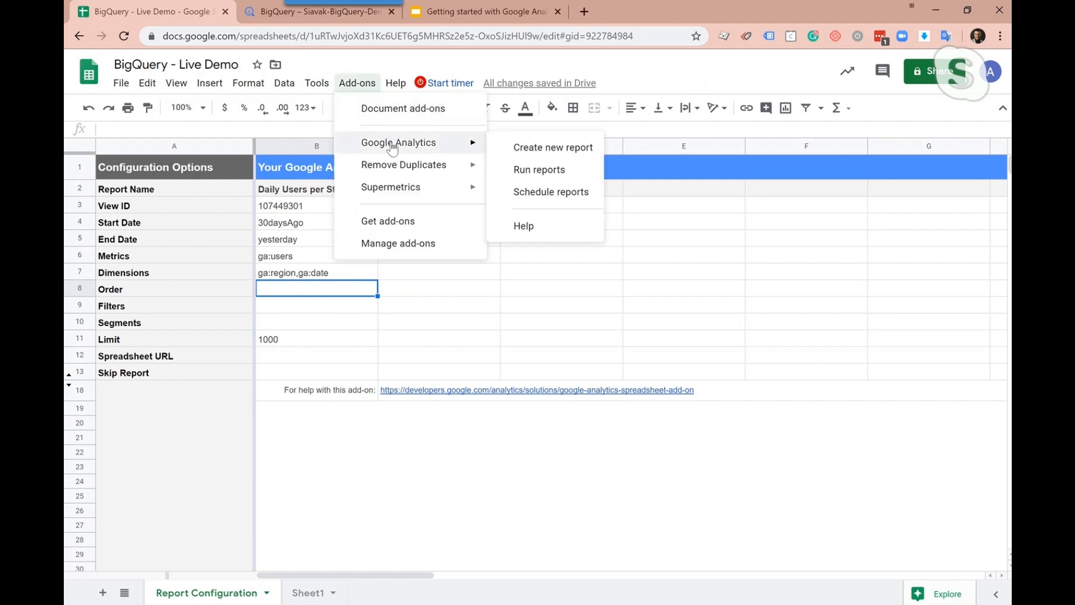
pyautogui.click(517, 171)
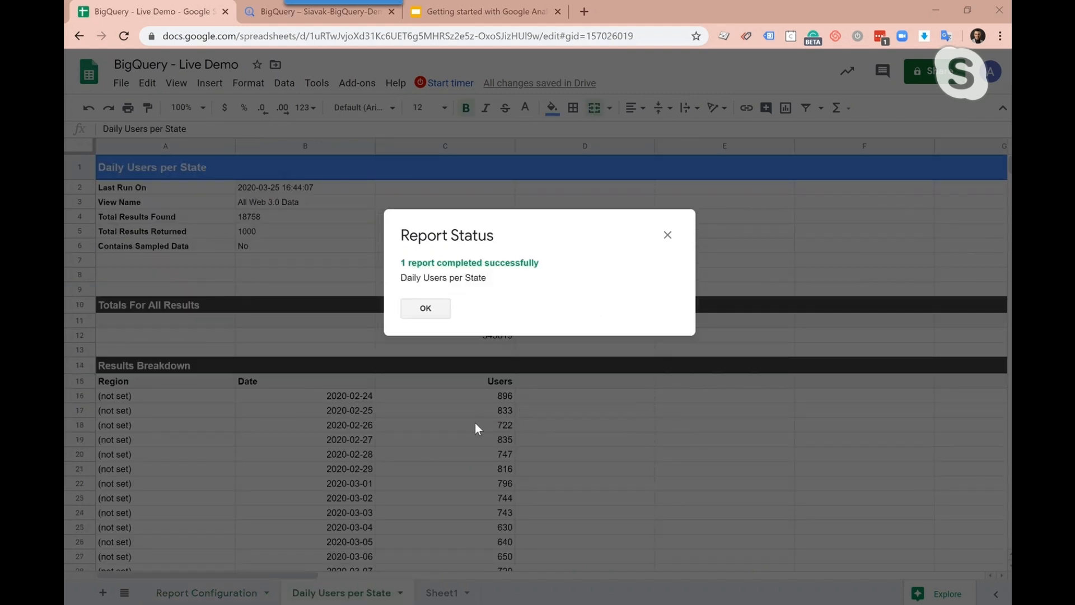
pyautogui.click(431, 311)
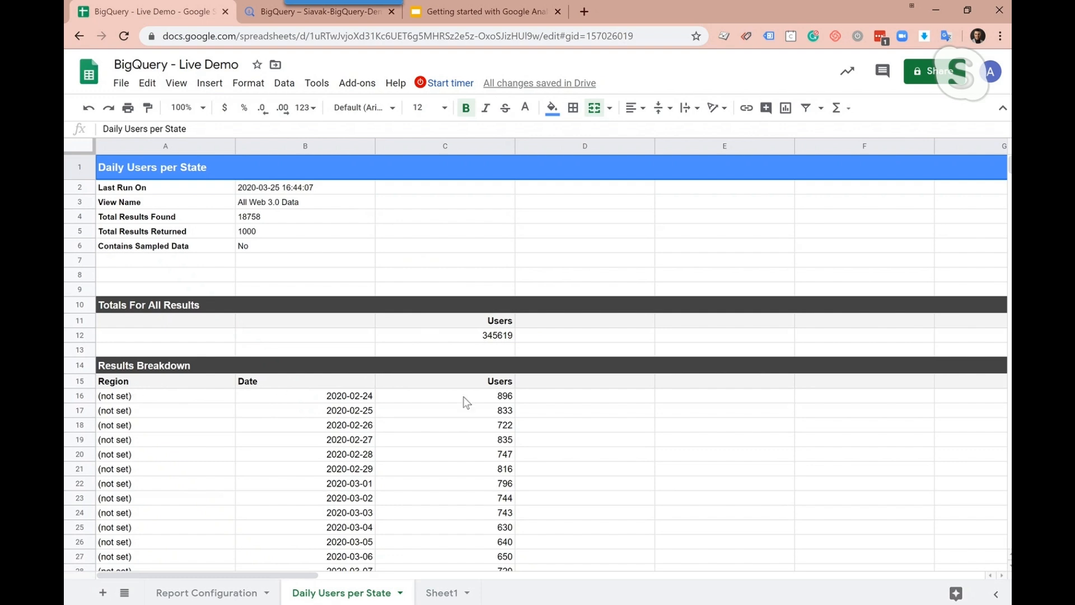
pyautogui.moveTo(1009, 167)
pyautogui.mouseDown()
pyautogui.moveTo(1010, 233)
pyautogui.moveTo(1010, 166)
pyautogui.mouseUp()
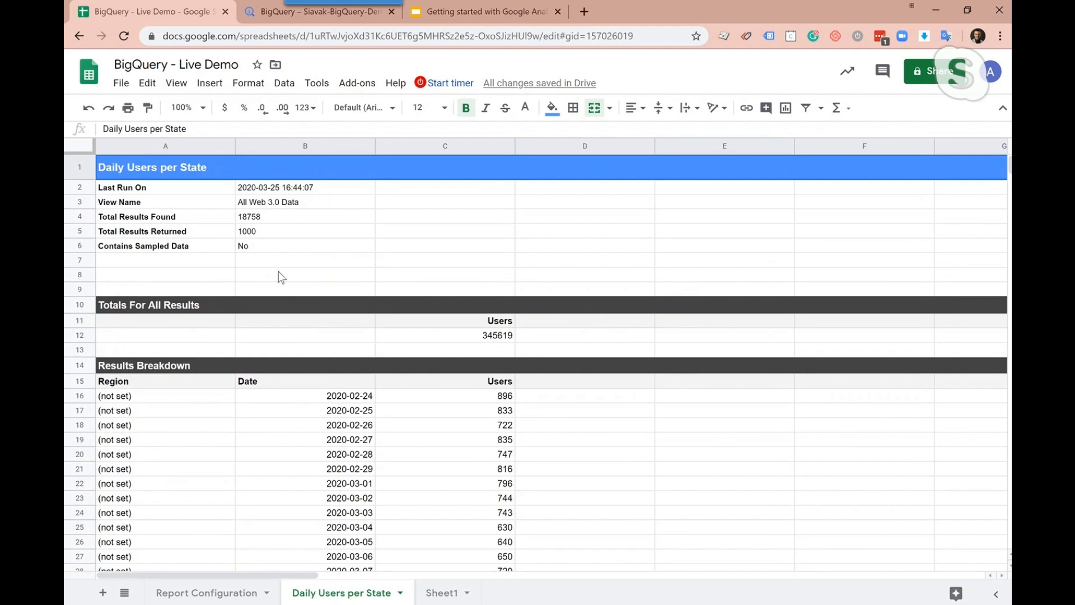
# Set the Filters value in the Report Configuration sheet to "ga:country==United States"
pyautogui.click(224, 595)
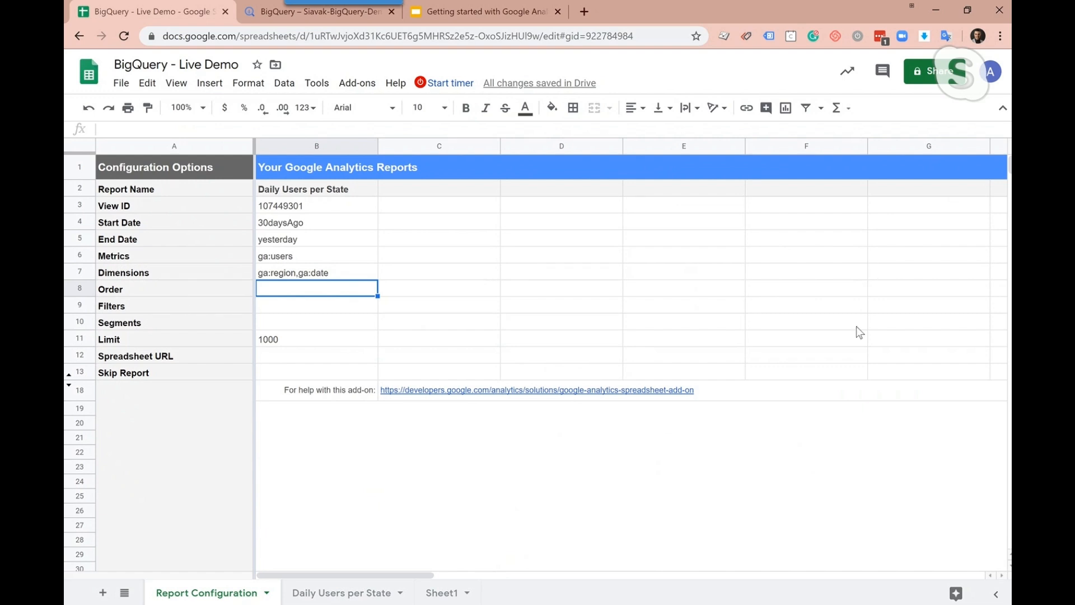
pyautogui.click(289, 308)
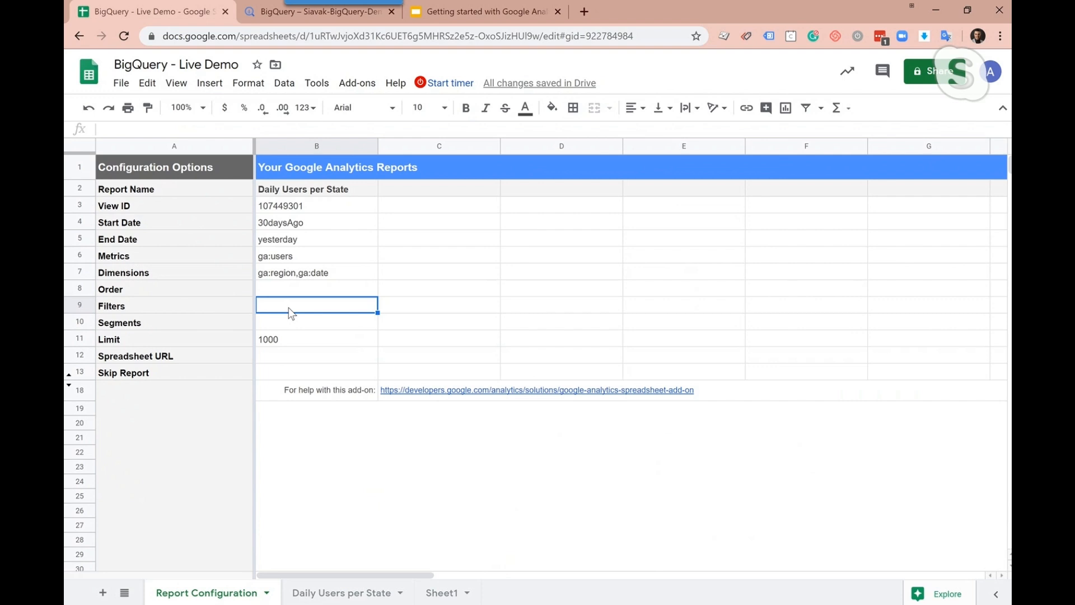
pyautogui.write('ga:country')
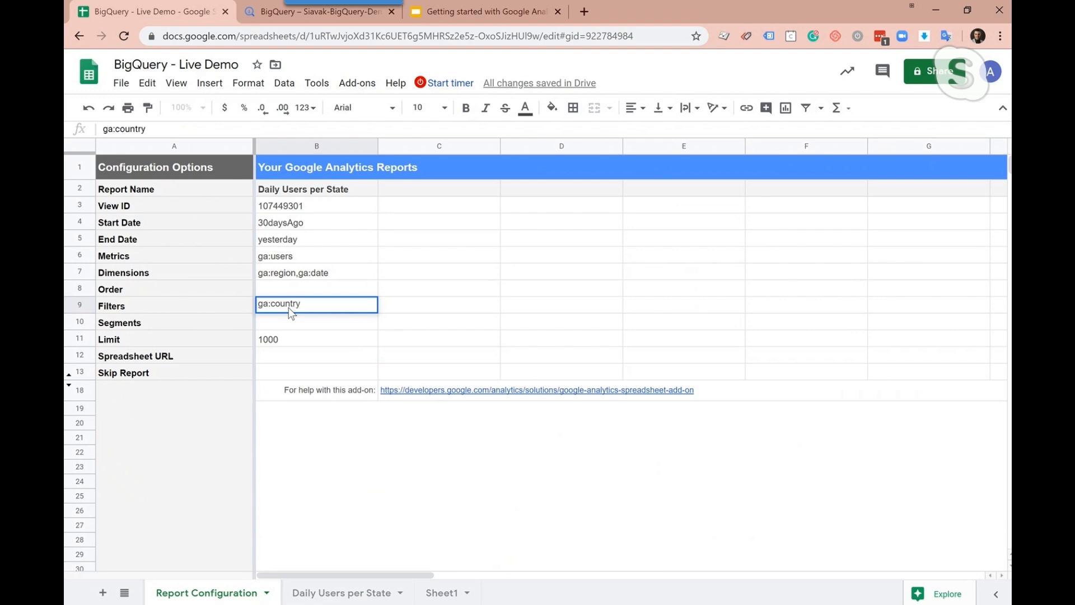
pyautogui.write('==United State')
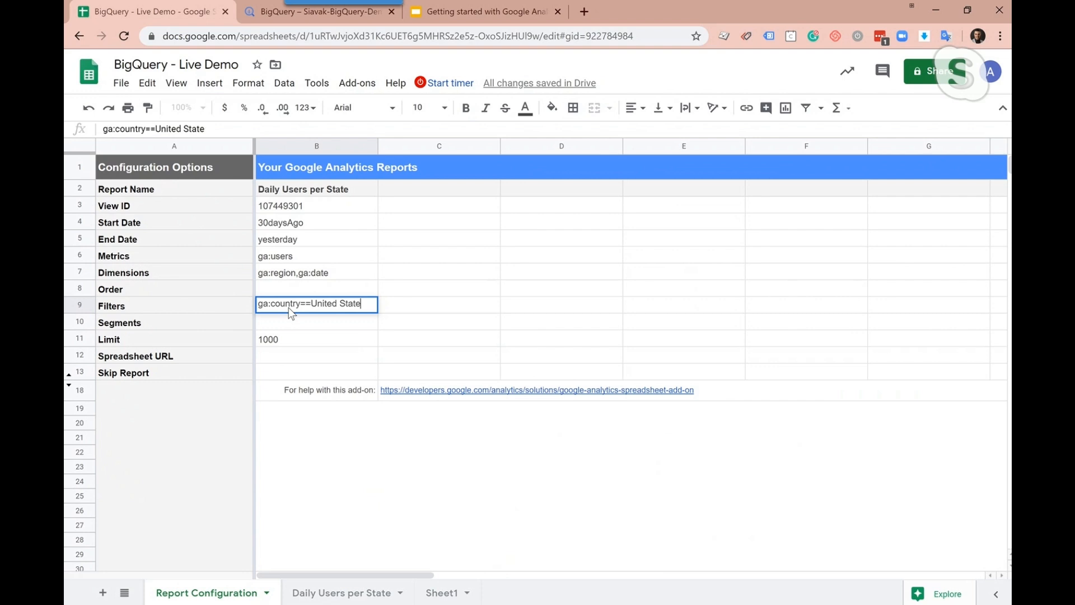
pyautogui.write('s')
pyautogui.click(301, 319)
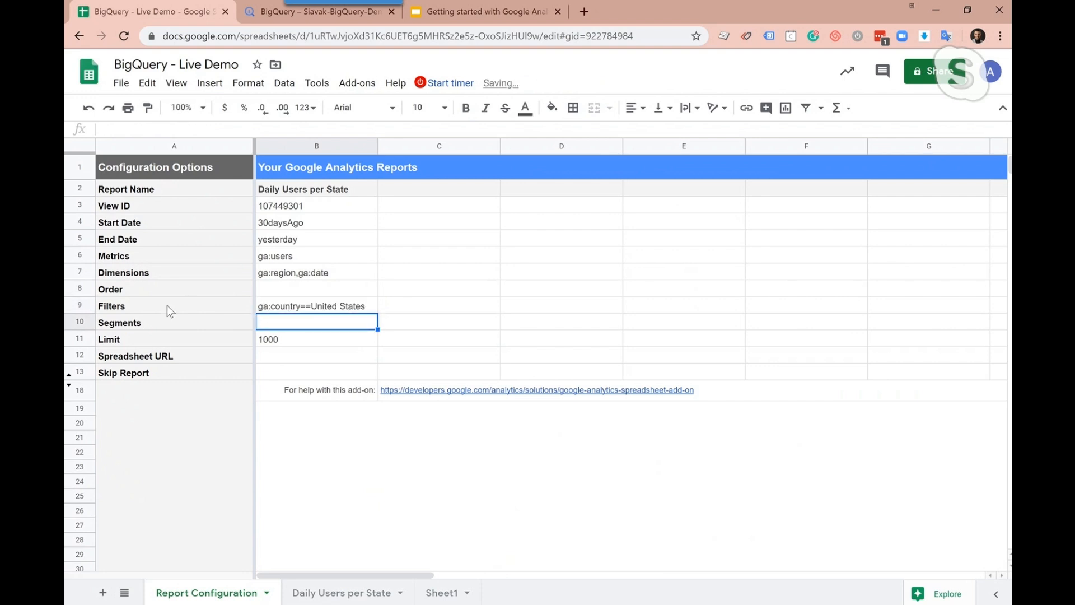
# Set the report's Limit to 5000
pyautogui.click(295, 339)
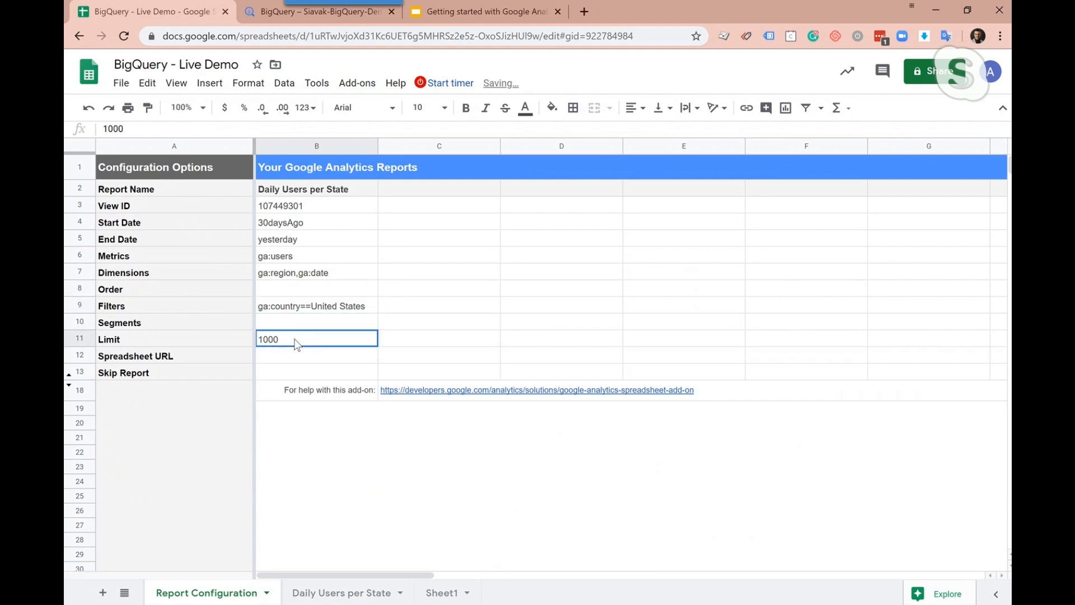
pyautogui.doubleClick(306, 340)
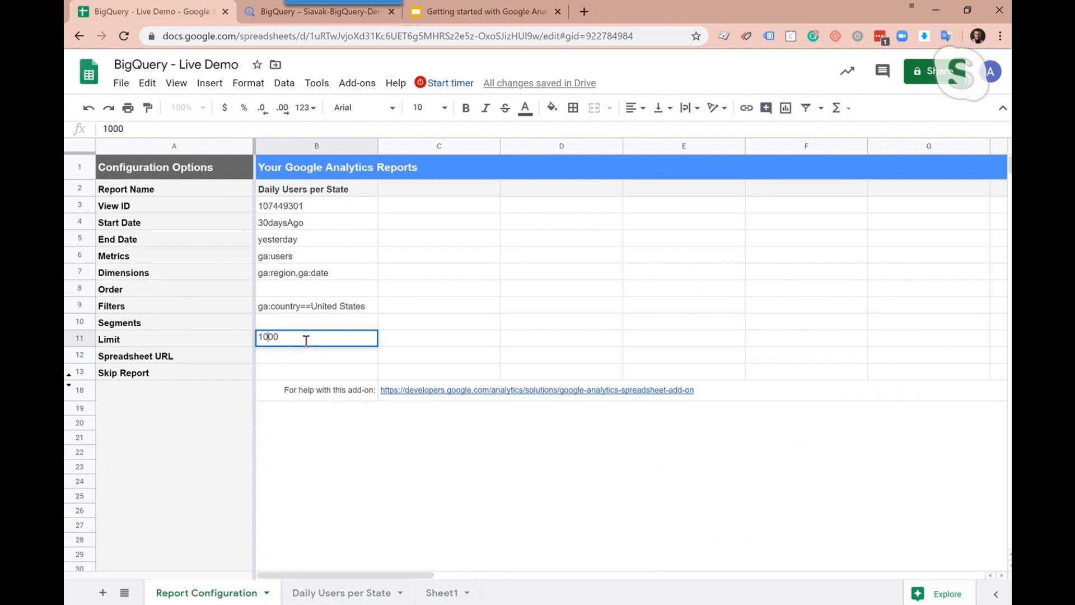
pyautogui.write('5')
pyautogui.click(304, 357)
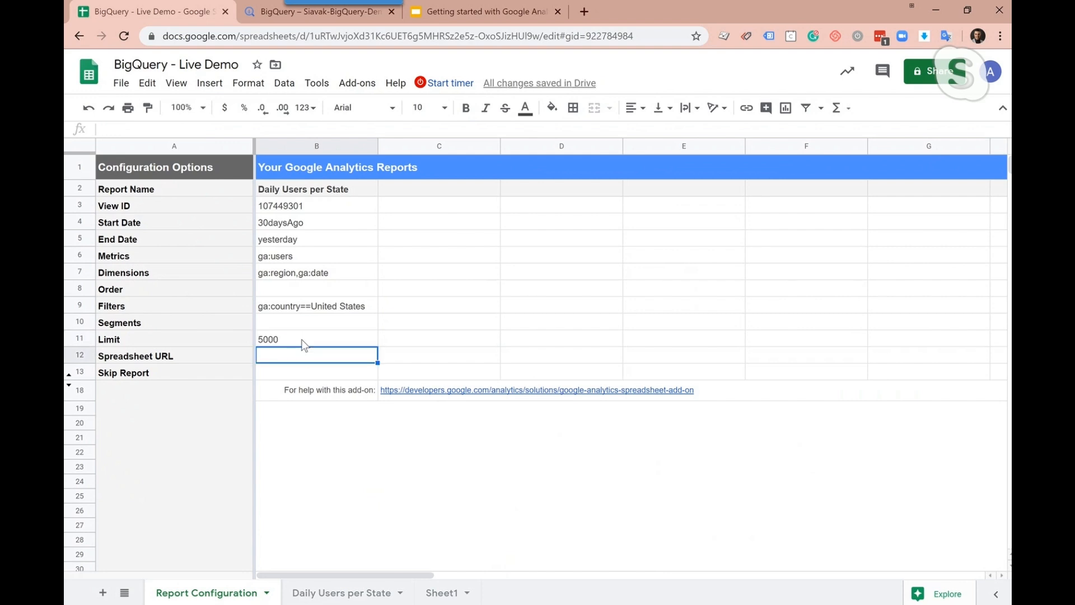
# Rerun the Google Analytics report with the updated filter and limit
pyautogui.click(356, 84)
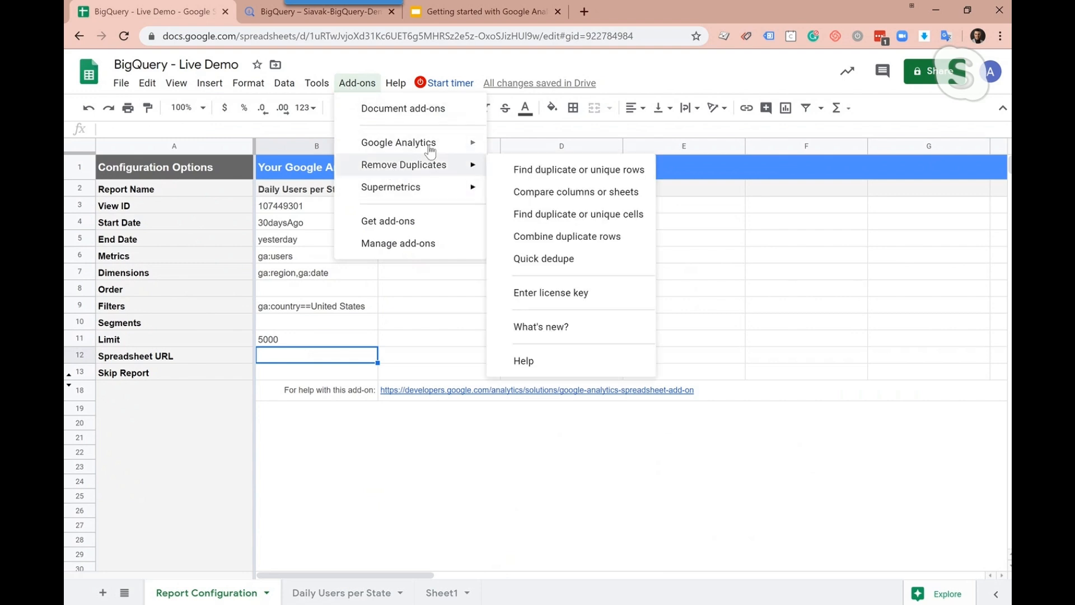
pyautogui.moveTo(392, 142)
pyautogui.click(539, 171)
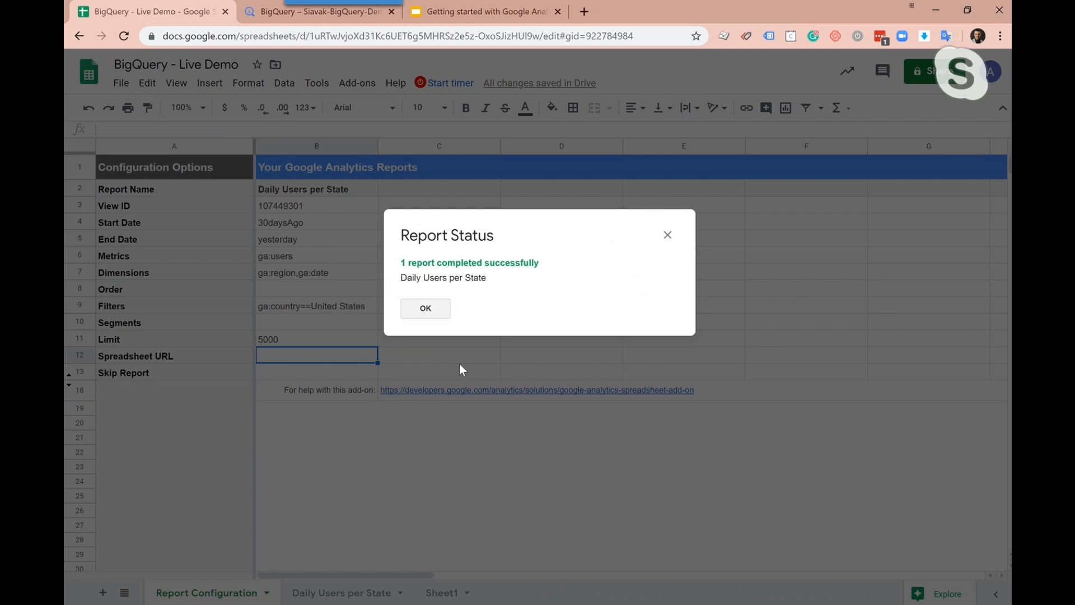
# Dismiss the report status message and examine the regions, dates and user counts in the Daily Users per State sheet
pyautogui.click(426, 309)
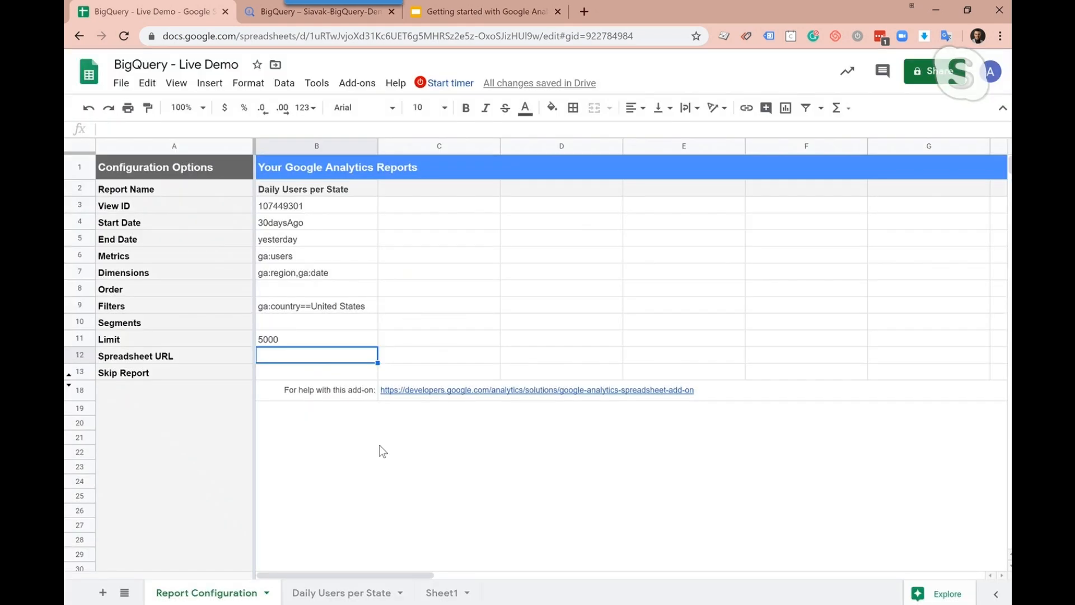
pyautogui.click(343, 594)
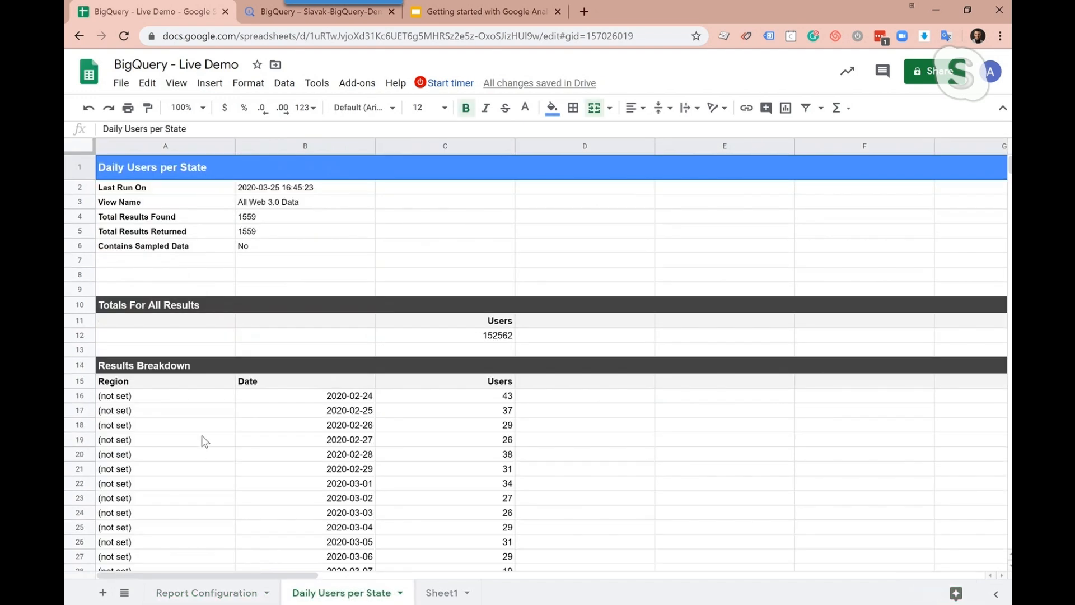
pyautogui.scroll(-15, 177, 449)
pyautogui.scroll(15, 176, 449)
pyautogui.scroll(-9, 180, 420)
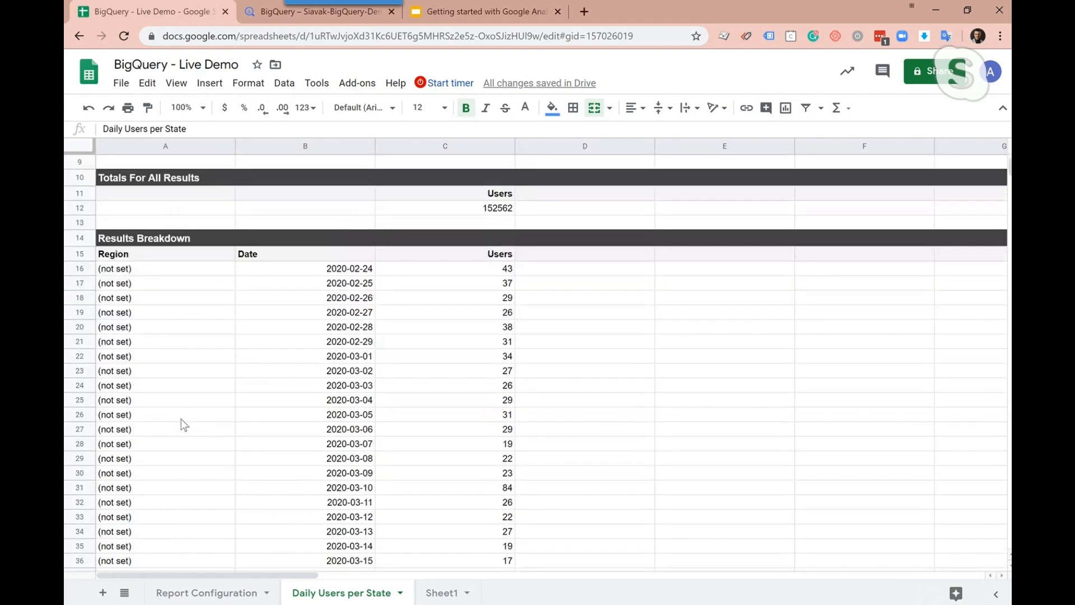
pyautogui.scroll(-1, 169, 368)
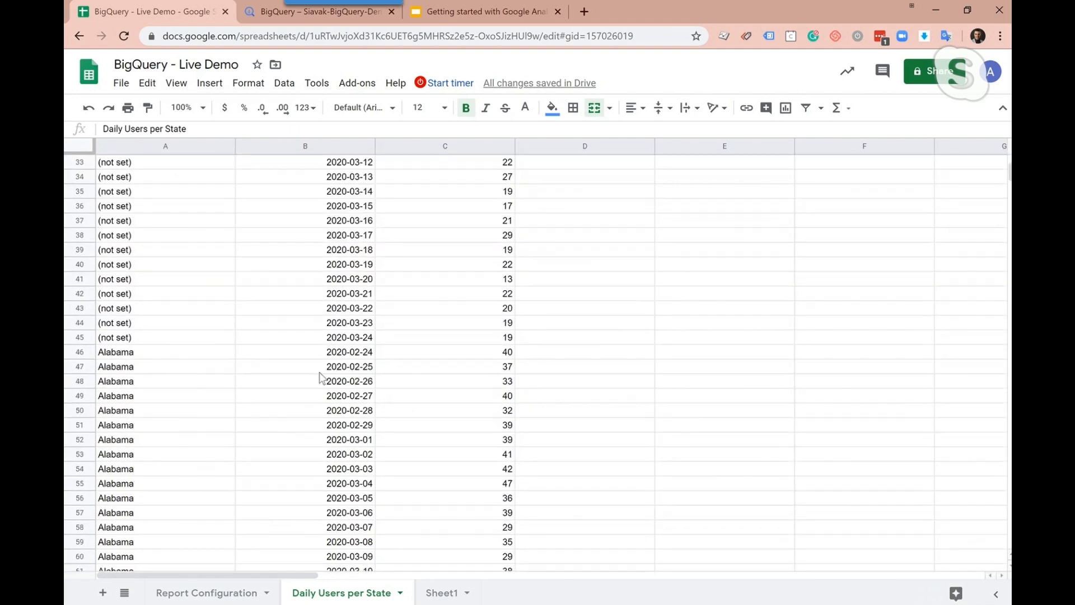
pyautogui.scroll(-20, 196, 336)
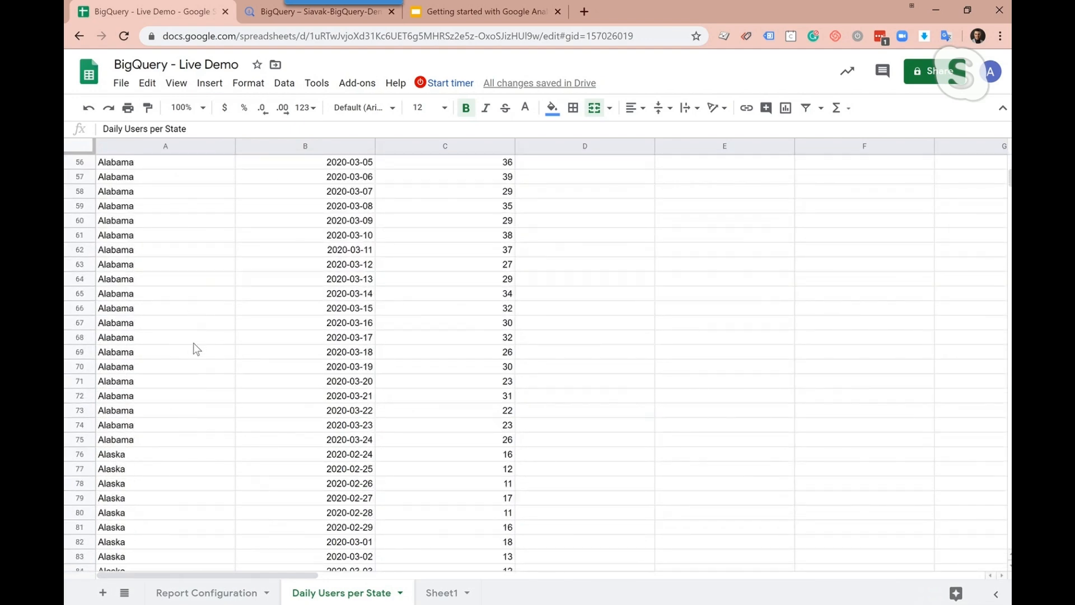
pyautogui.scroll(-20, 194, 348)
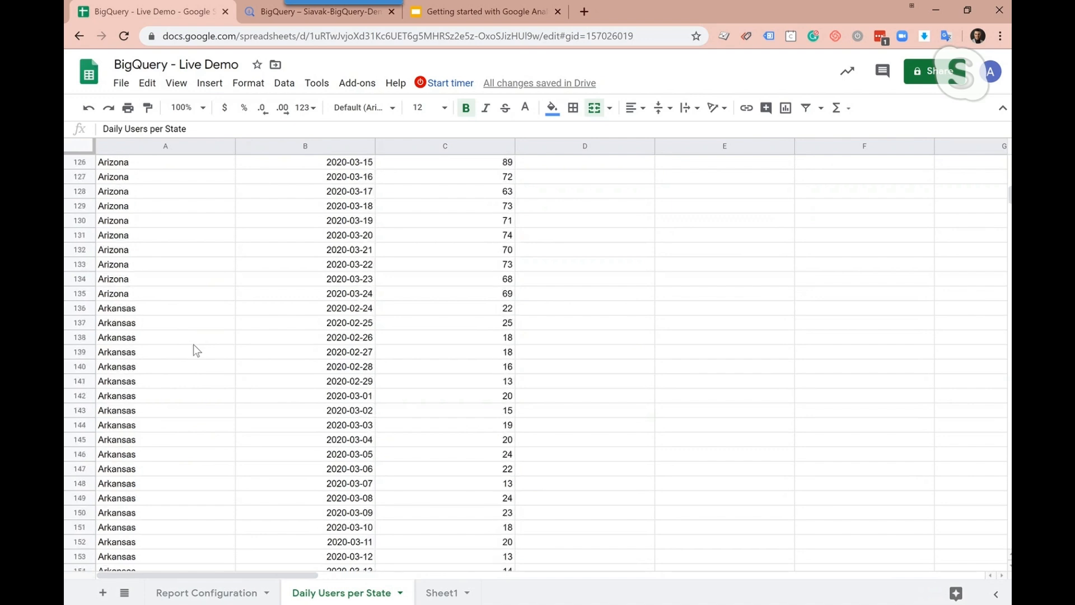
pyautogui.scroll(-20, 202, 360)
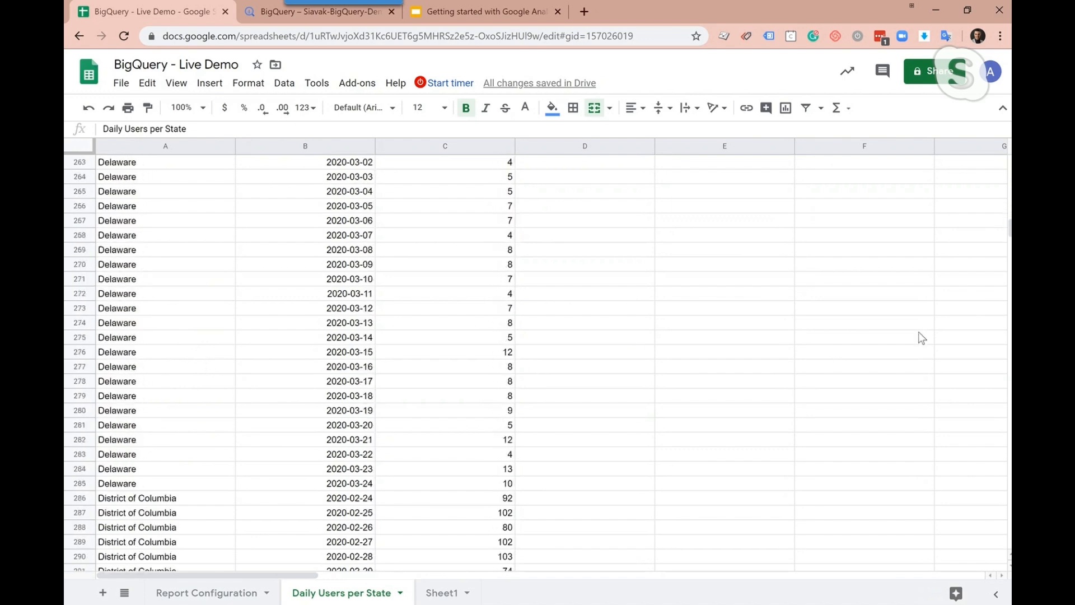
pyautogui.moveTo(1009, 245); pyautogui.dragTo(996, 168)
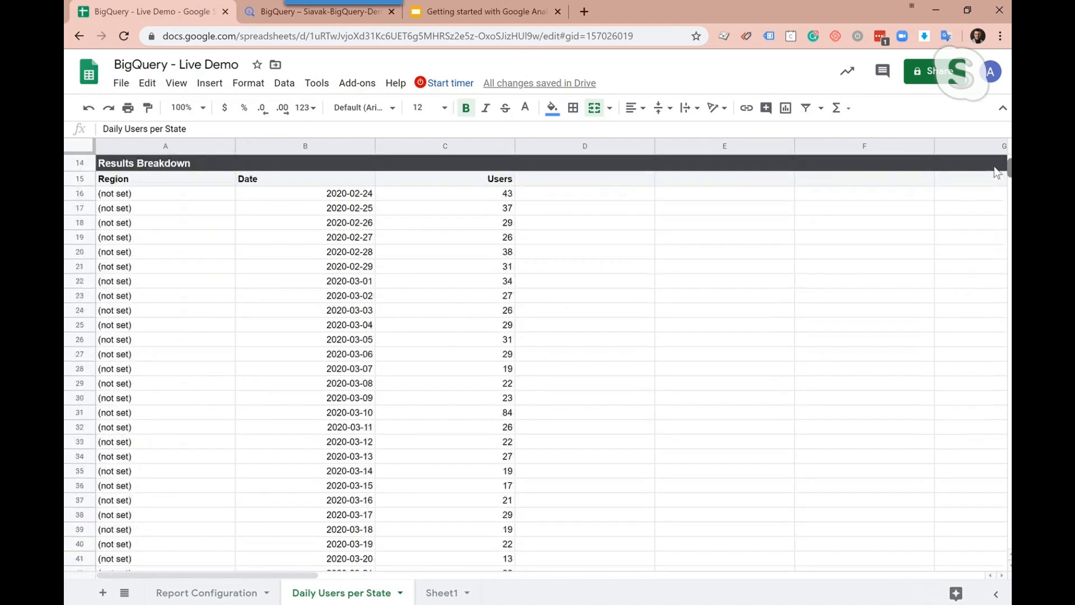
pyautogui.scroll(4, 682, 355)
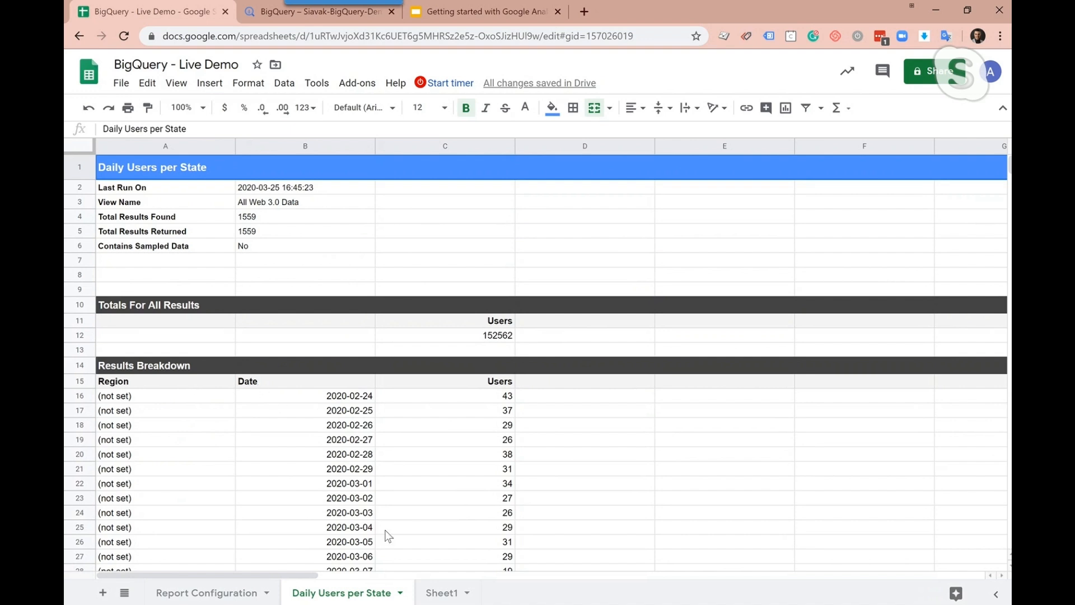
# Rename Sheet1 as "data"
pyautogui.click(442, 595)
pyautogui.click(467, 593)
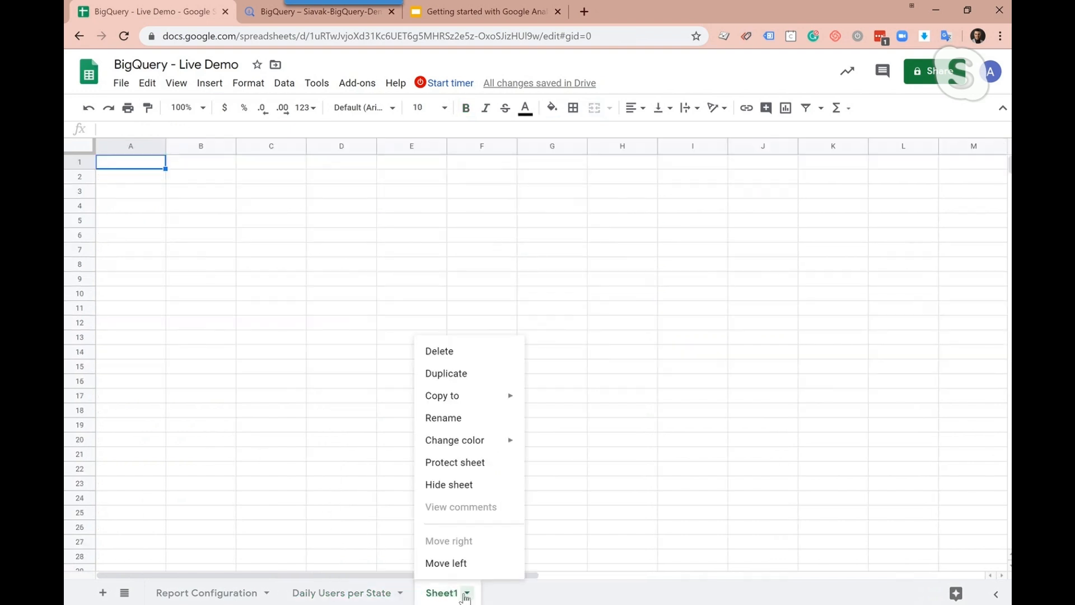
pyautogui.click(463, 418)
pyautogui.write('data')
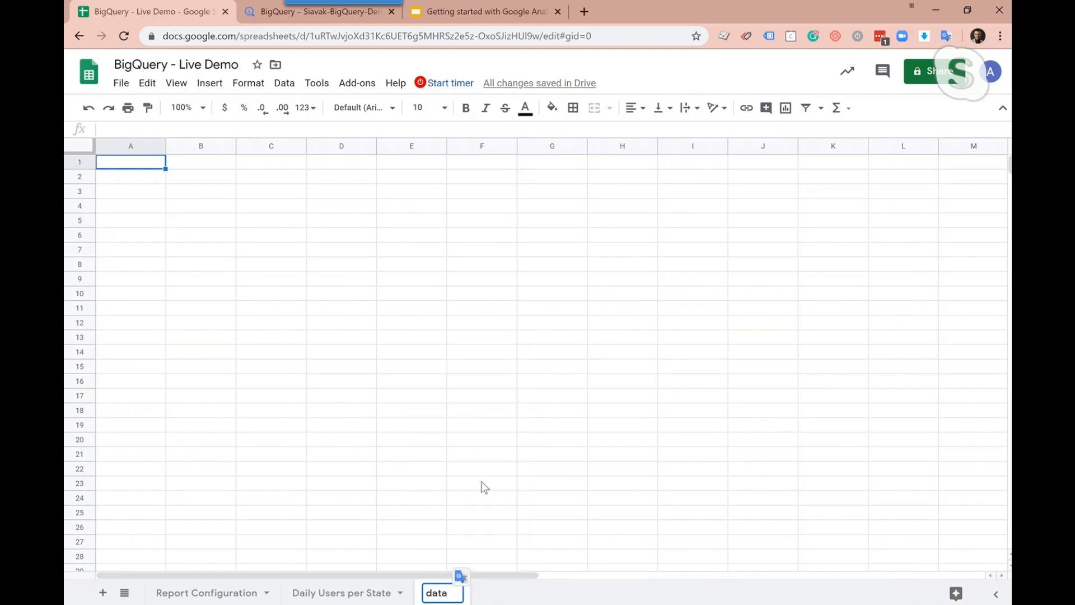
pyautogui.click(495, 601)
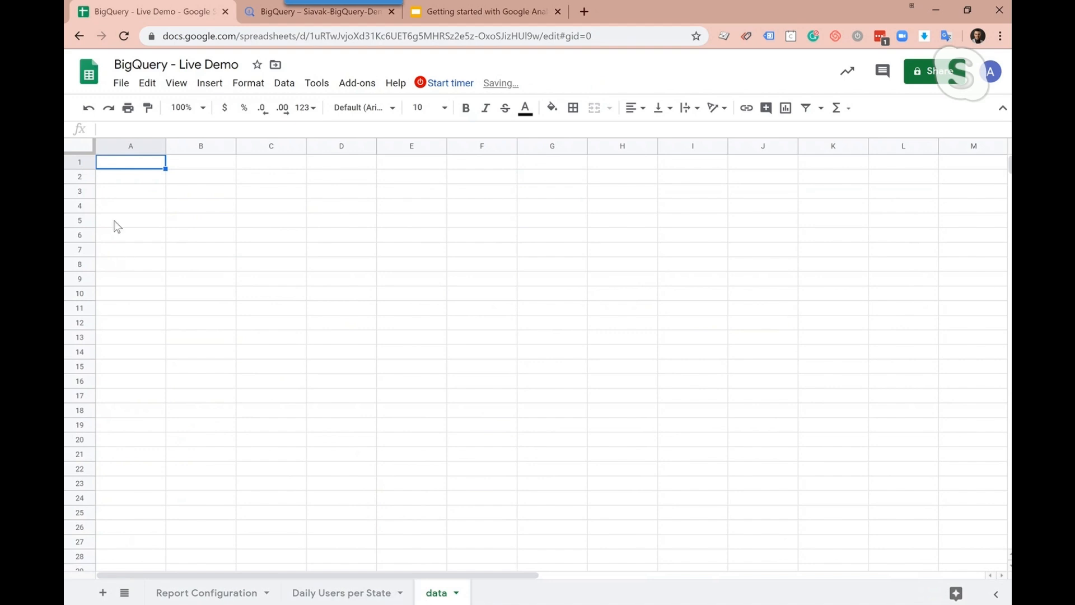
# Enter a formula in cell A1 of the data sheet referencing the report results: ='Daily Users per State'!A15:C27
pyautogui.click(141, 130)
pyautogui.write('=')
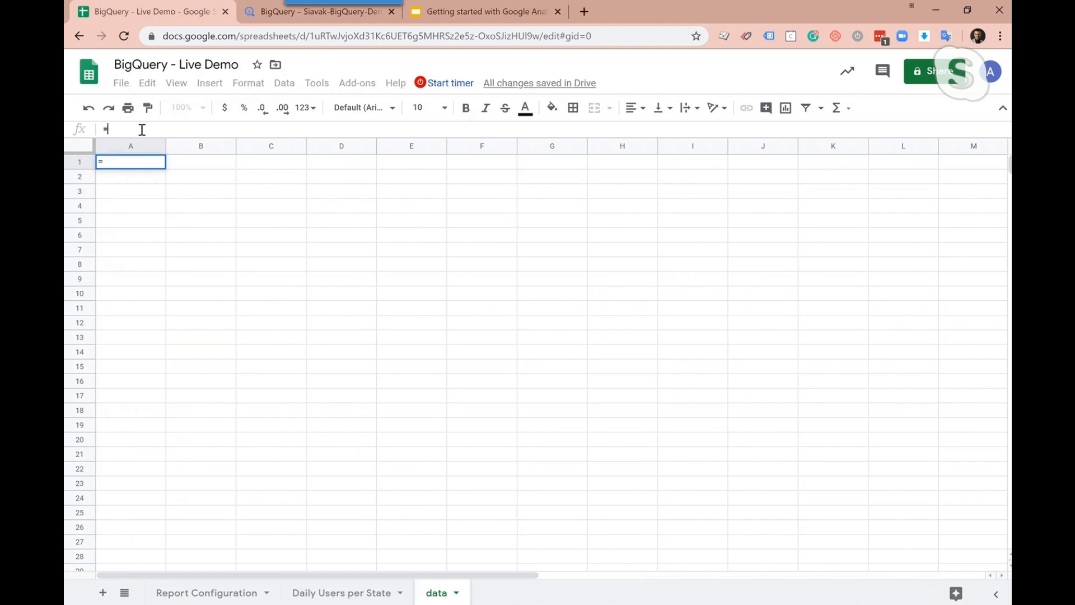
pyautogui.click(346, 592)
pyautogui.moveTo(115, 382); pyautogui.dragTo(449, 553)
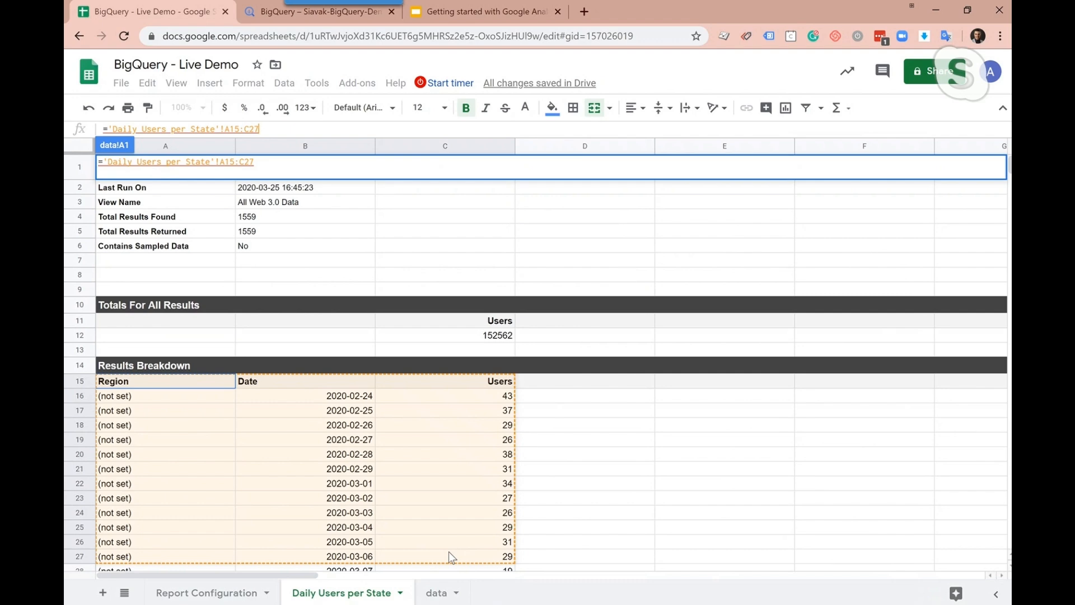
pyautogui.scroll(-2, 435, 555)
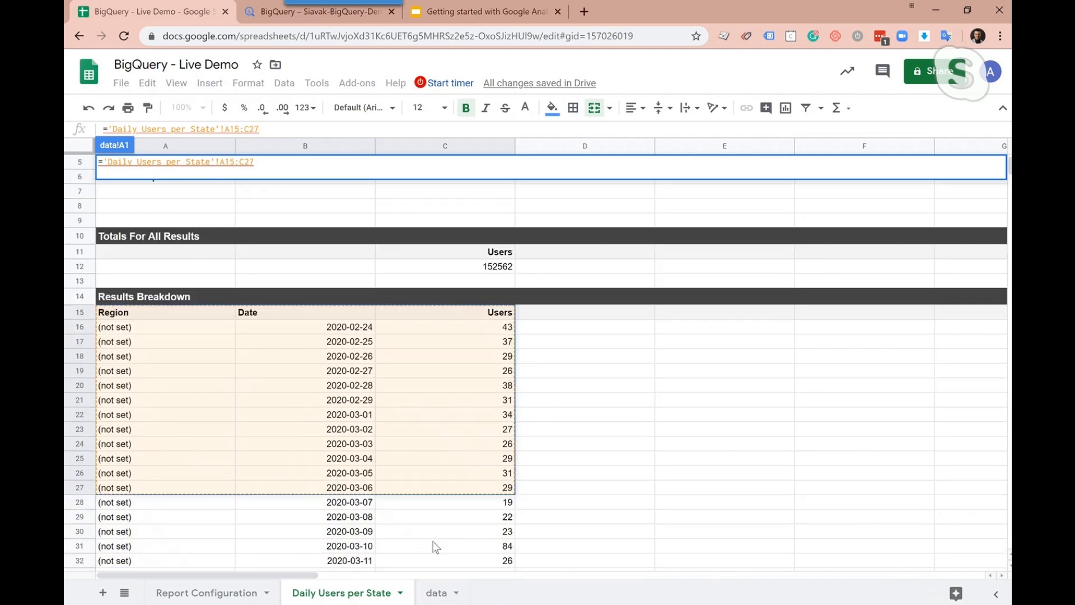
pyautogui.scroll(-8, 434, 547)
pyautogui.press('Return')
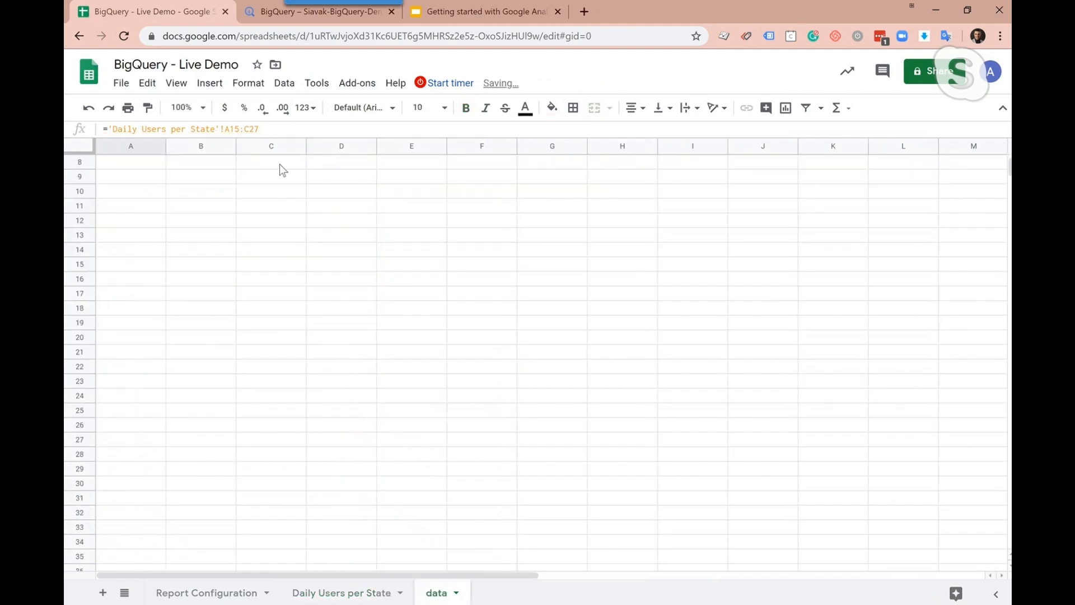
# Change the formula in A1 of the data sheet to ={'Daily Users per State'!A15:C} and widen column B slightly
pyautogui.click(280, 128)
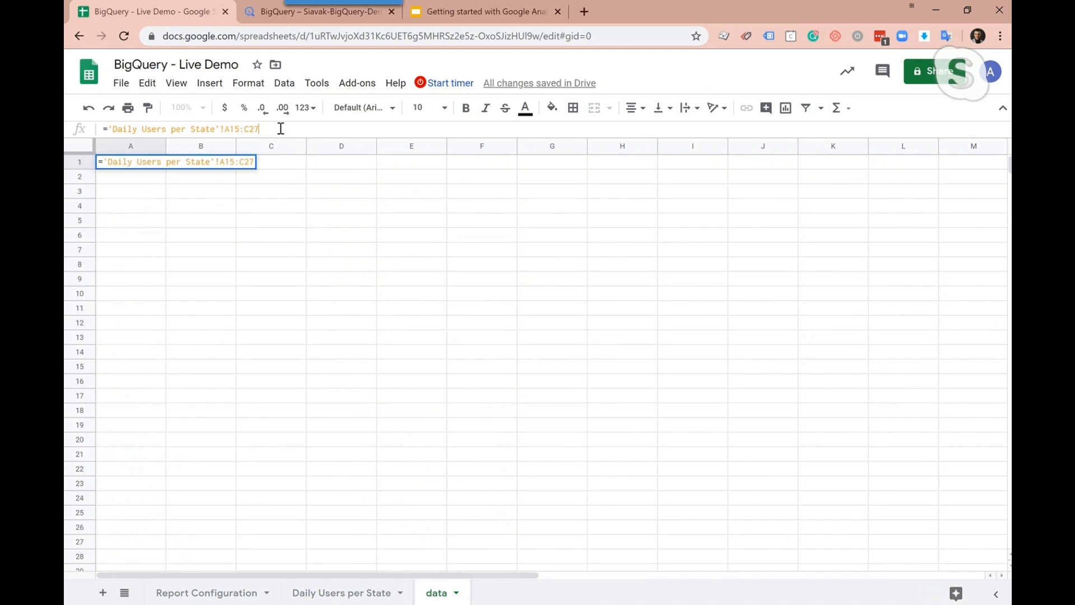
pyautogui.write('}')
pyautogui.write('{')
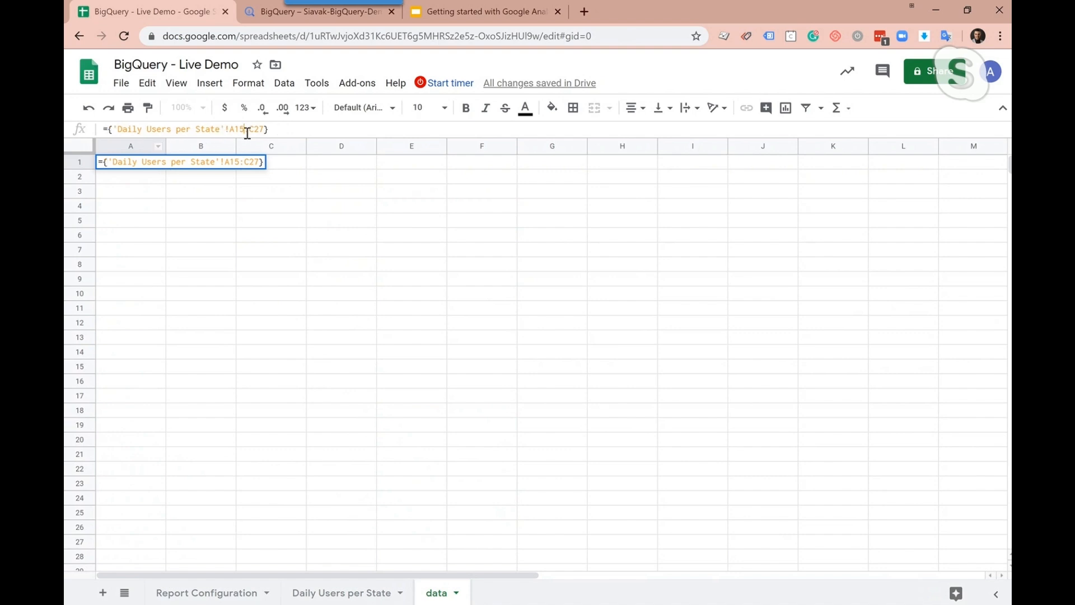
pyautogui.press('Delete')
pyautogui.press('Delete')
pyautogui.click(304, 131)
pyautogui.press('Return')
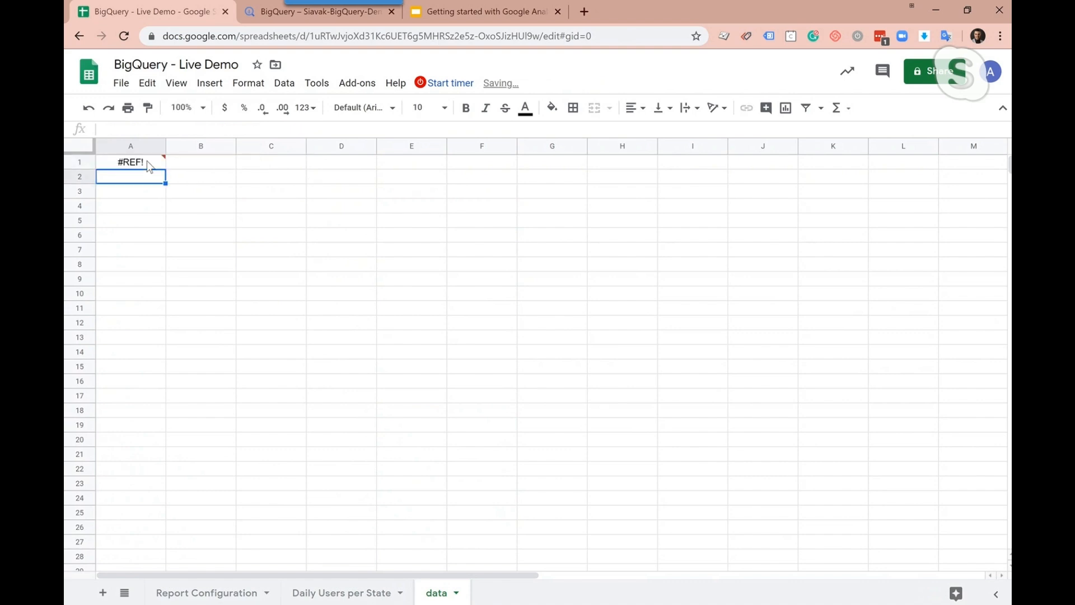
pyautogui.click(385, 249)
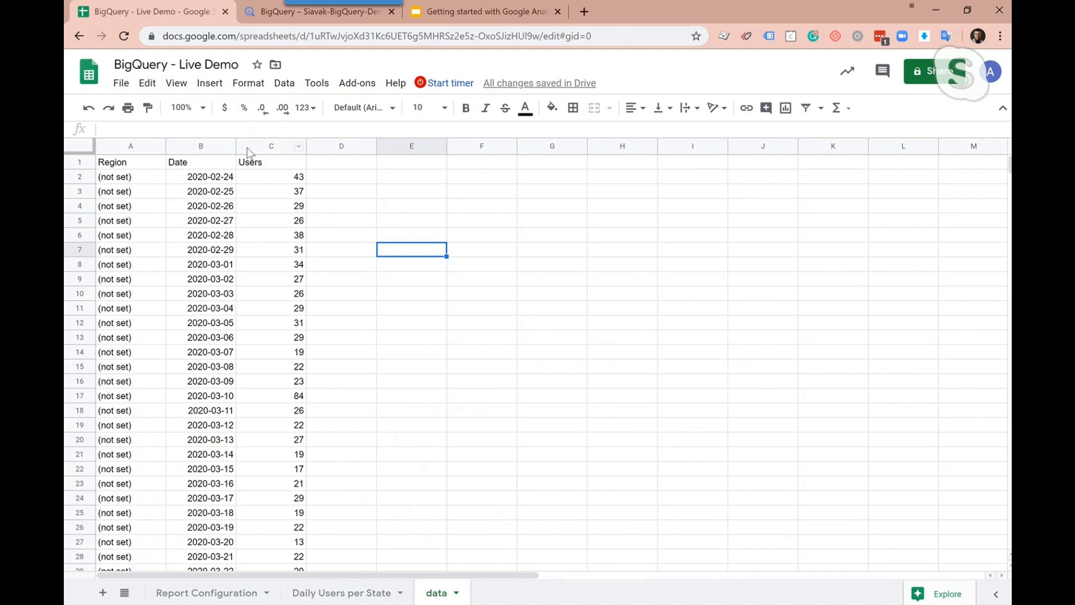
pyautogui.moveTo(238, 152); pyautogui.dragTo(246, 154)
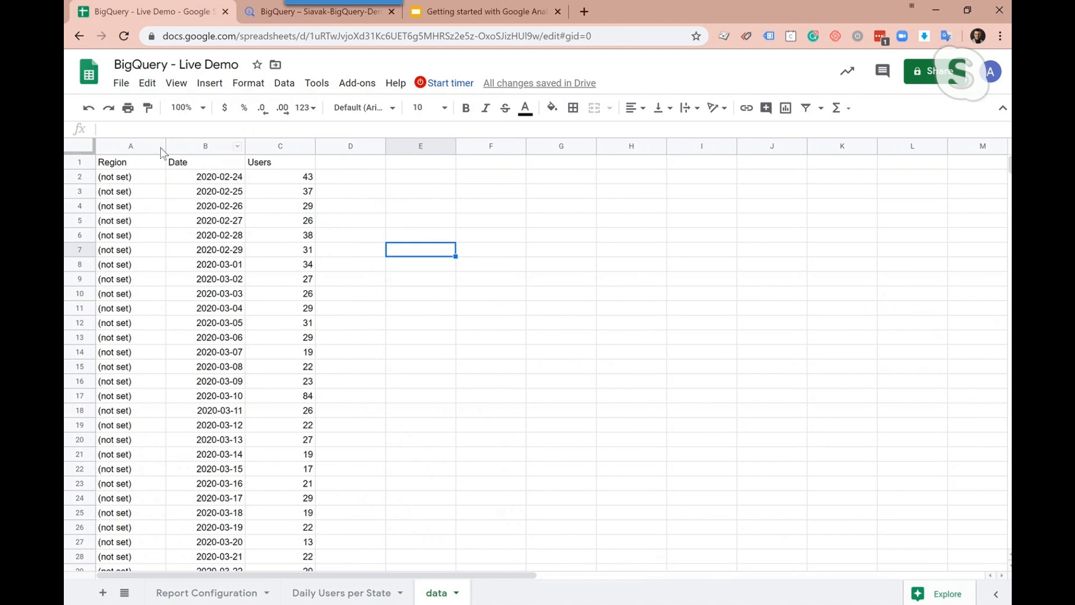
# Check the column order in the report results and set the Dimensions in Report Configuration to "ga:date,ga:region"
pyautogui.click(337, 593)
pyautogui.scroll(5, 275, 271)
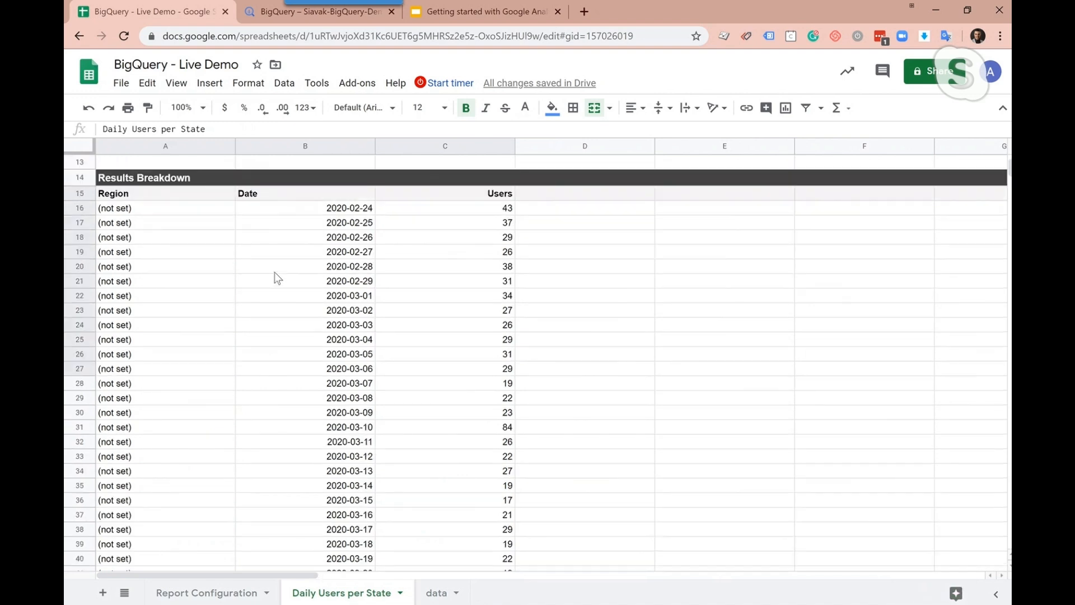
pyautogui.click(164, 195)
pyautogui.click(276, 197)
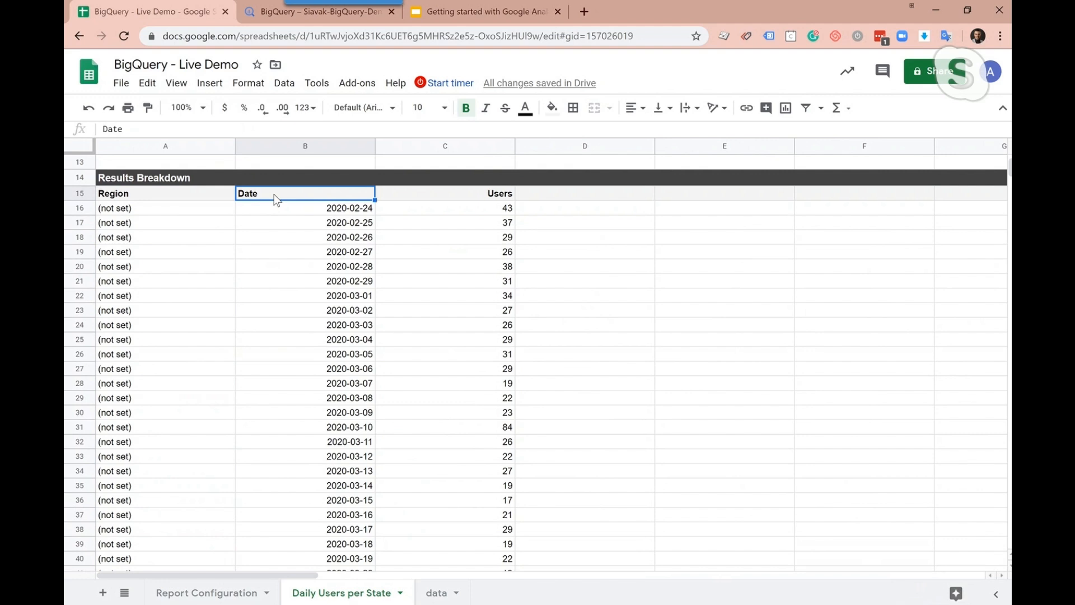
pyautogui.click(218, 599)
pyautogui.click(335, 272)
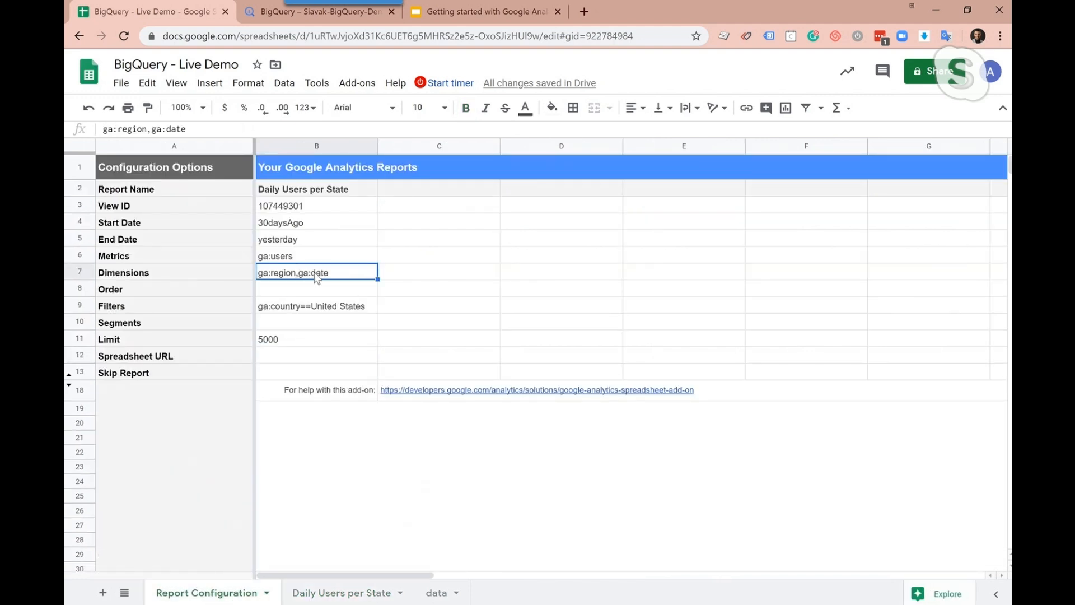
pyautogui.doubleClick(335, 272)
pyautogui.moveTo(335, 271); pyautogui.dragTo(298, 274)
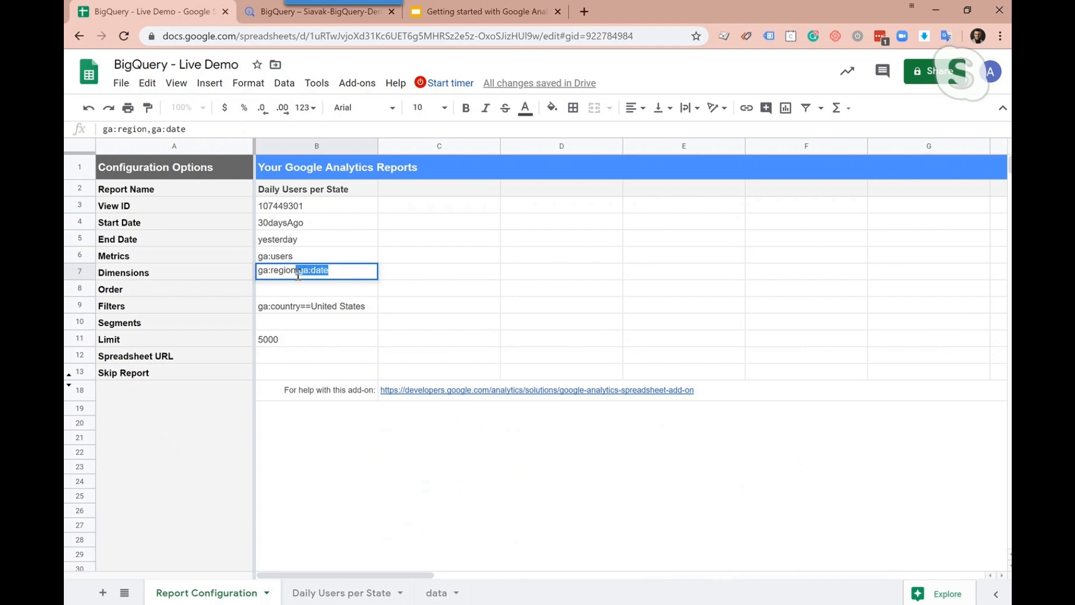
pyautogui.press('BackSpace')
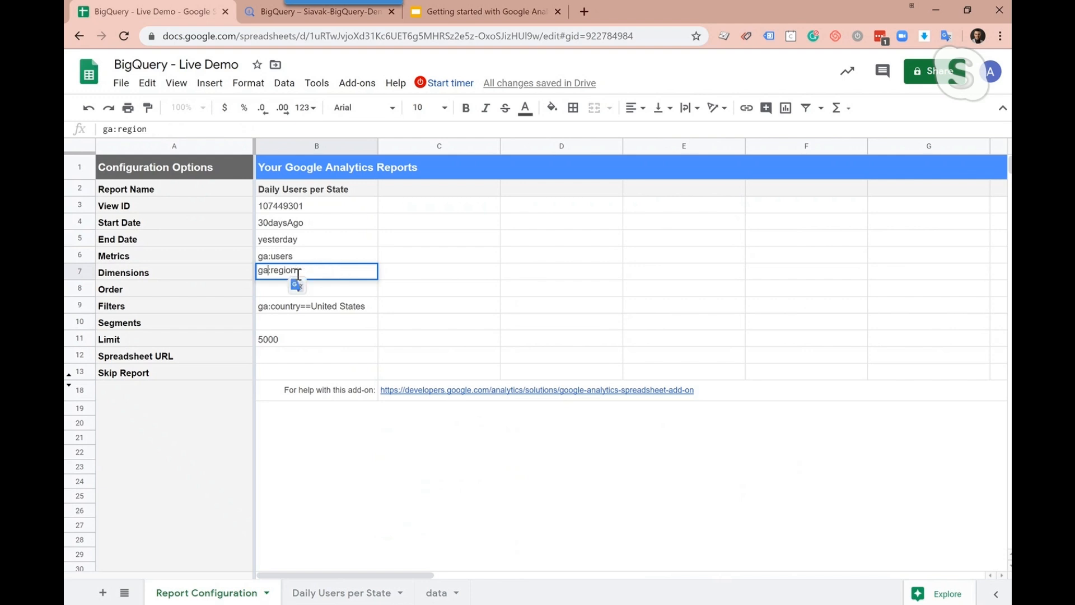
pyautogui.press('Home')
pyautogui.write('ga:date')
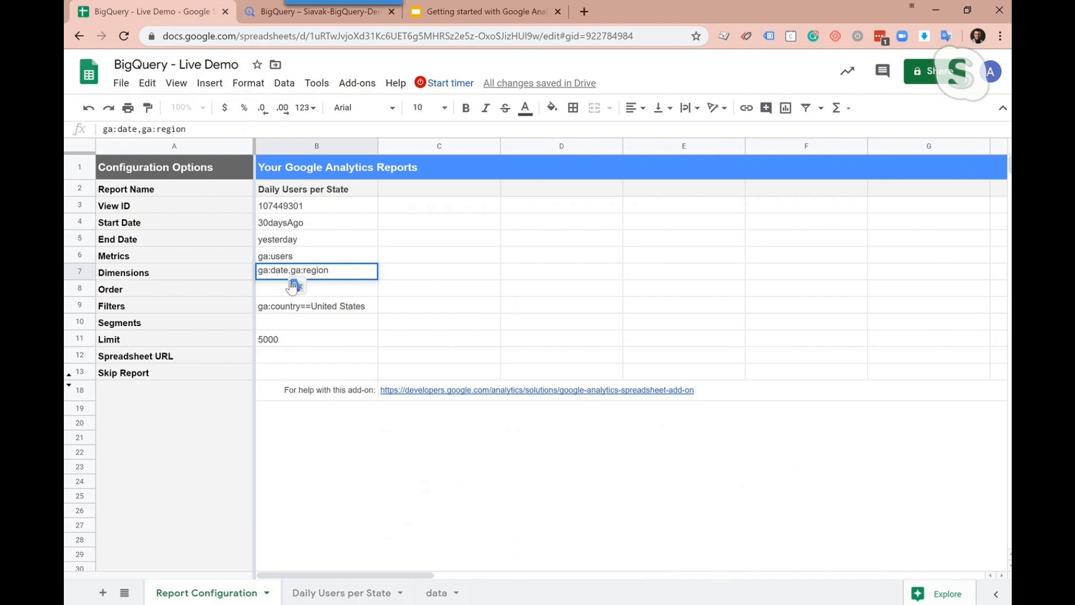
pyautogui.write(',')
pyautogui.press('Return')
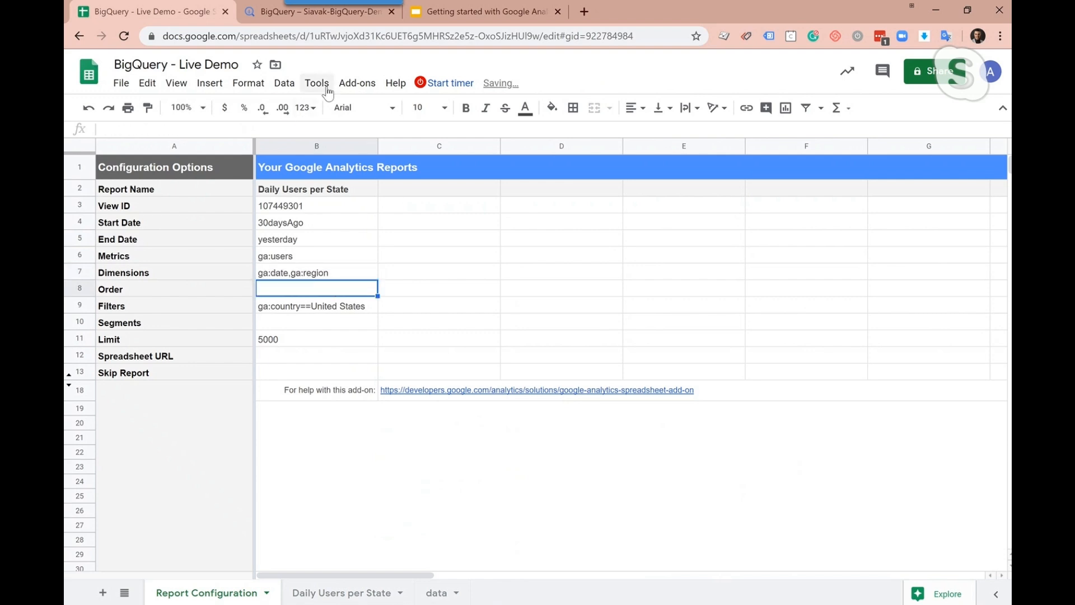
# Rerun the Google Analytics report, dismiss the status message and view the Daily Users per State results
pyautogui.click(358, 83)
pyautogui.moveTo(437, 149)
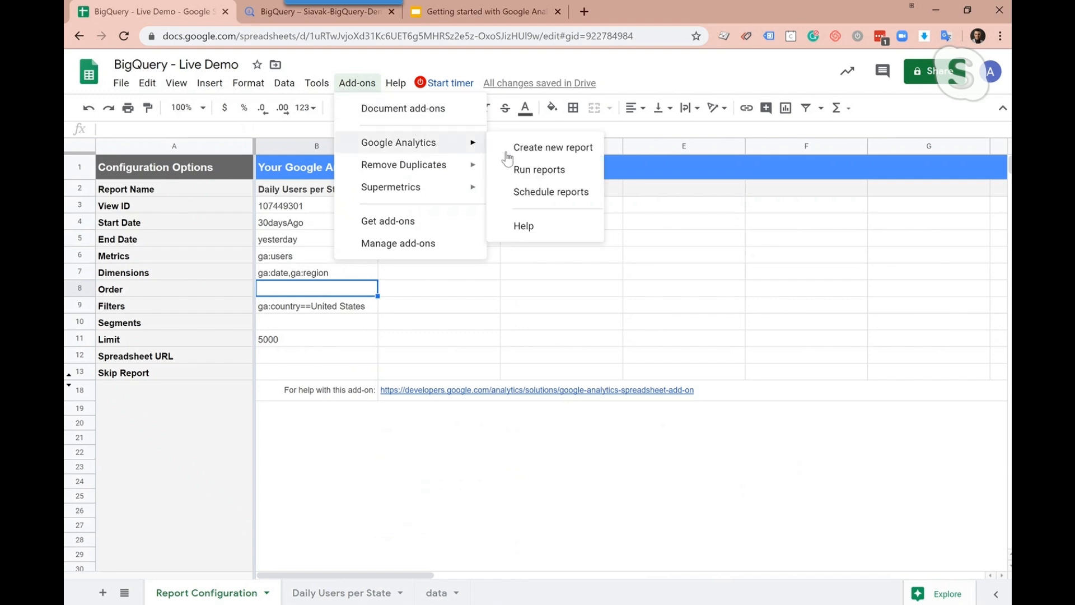
pyautogui.click(521, 171)
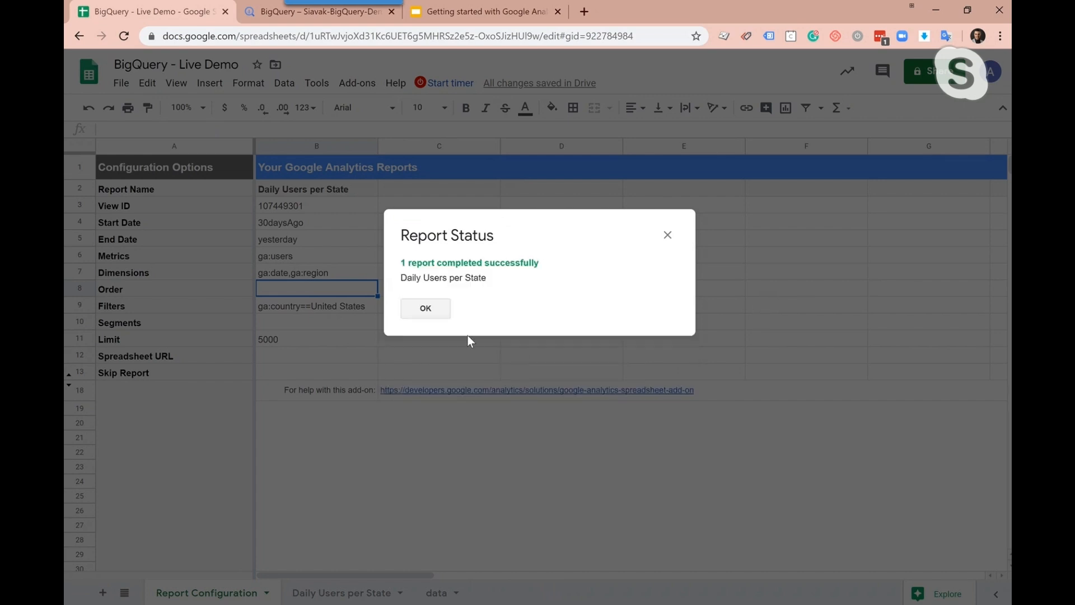
pyautogui.click(426, 309)
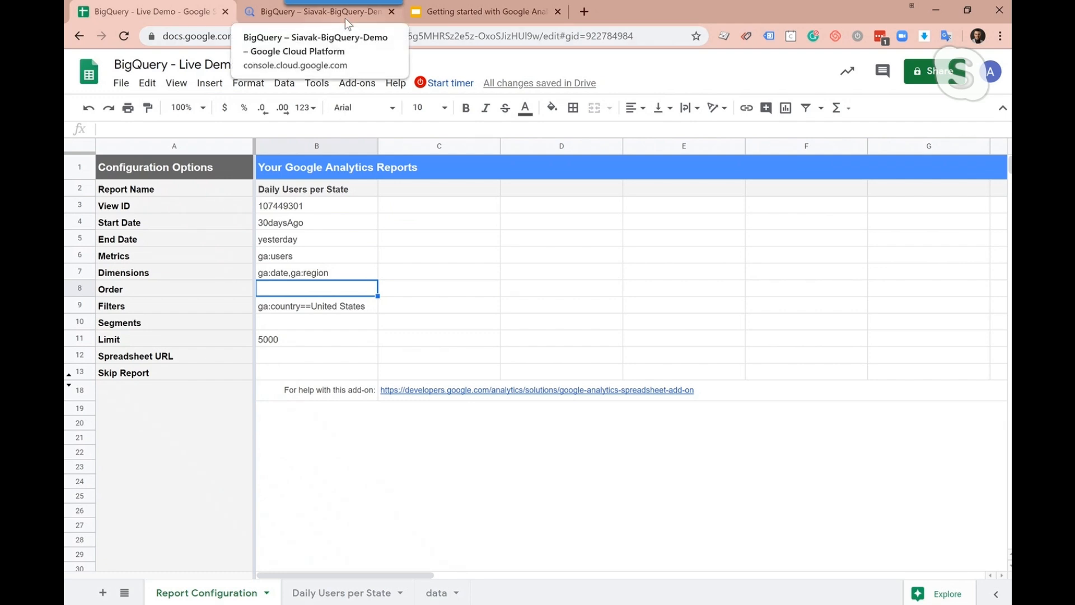
pyautogui.click(365, 594)
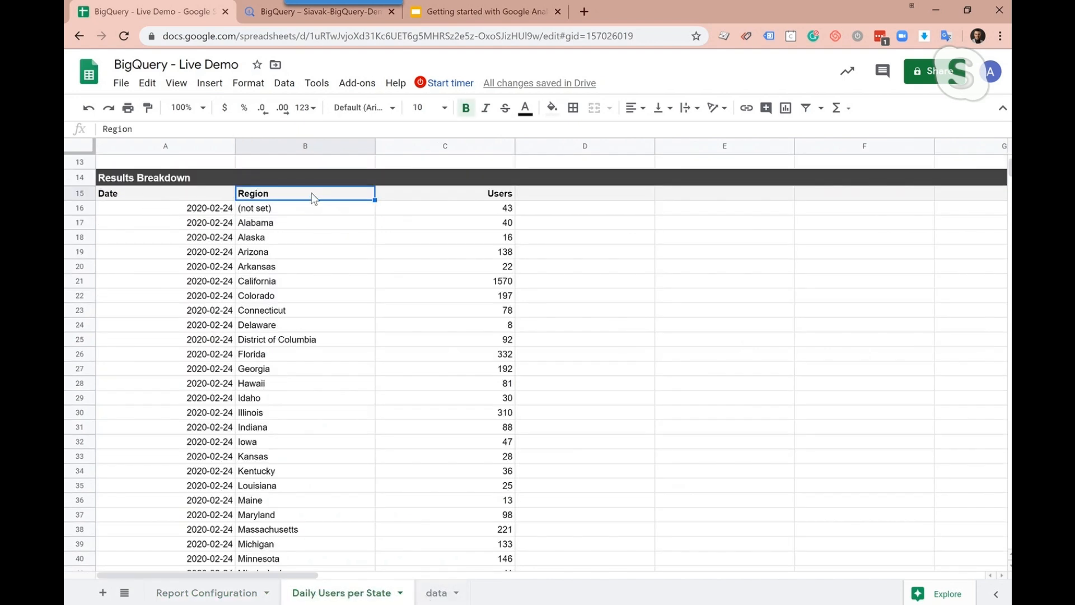
# Make the header cells A1:C1 in the data sheet bold
pyautogui.click(448, 598)
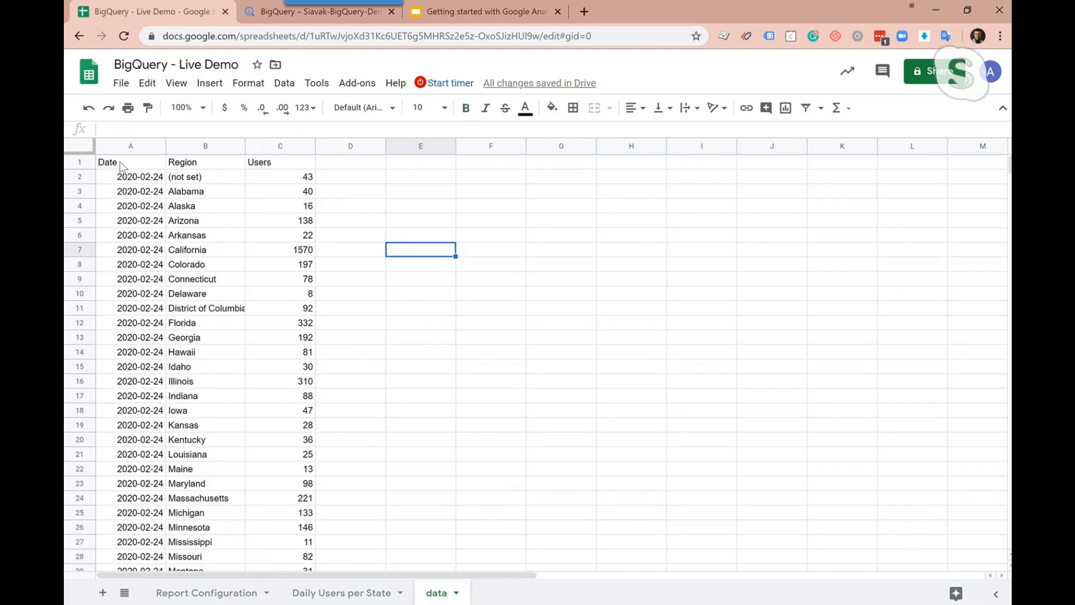
pyautogui.moveTo(132, 163); pyautogui.dragTo(269, 164)
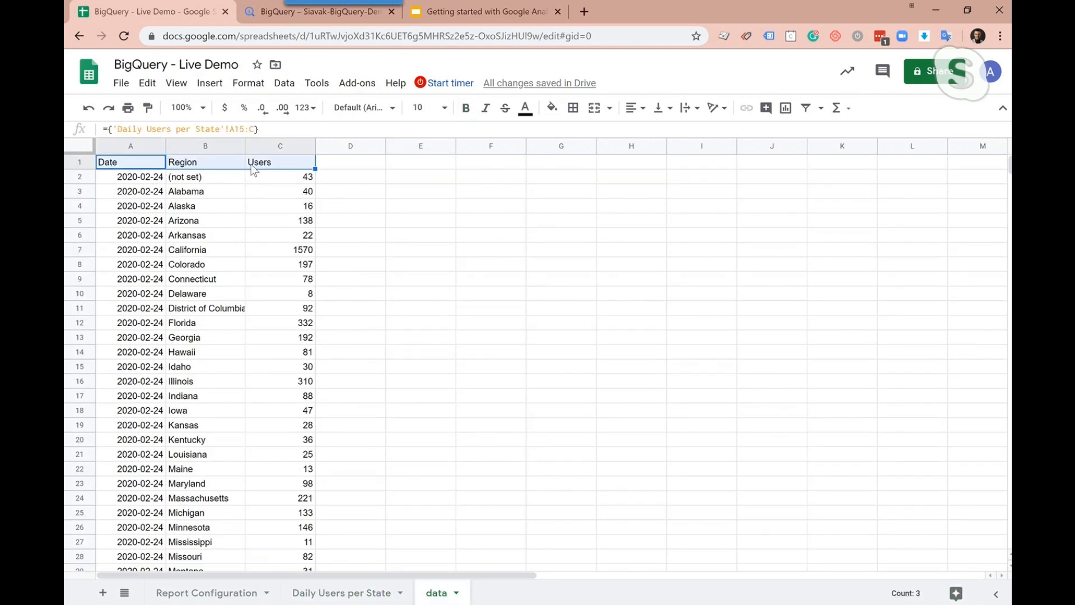
pyautogui.click(466, 107)
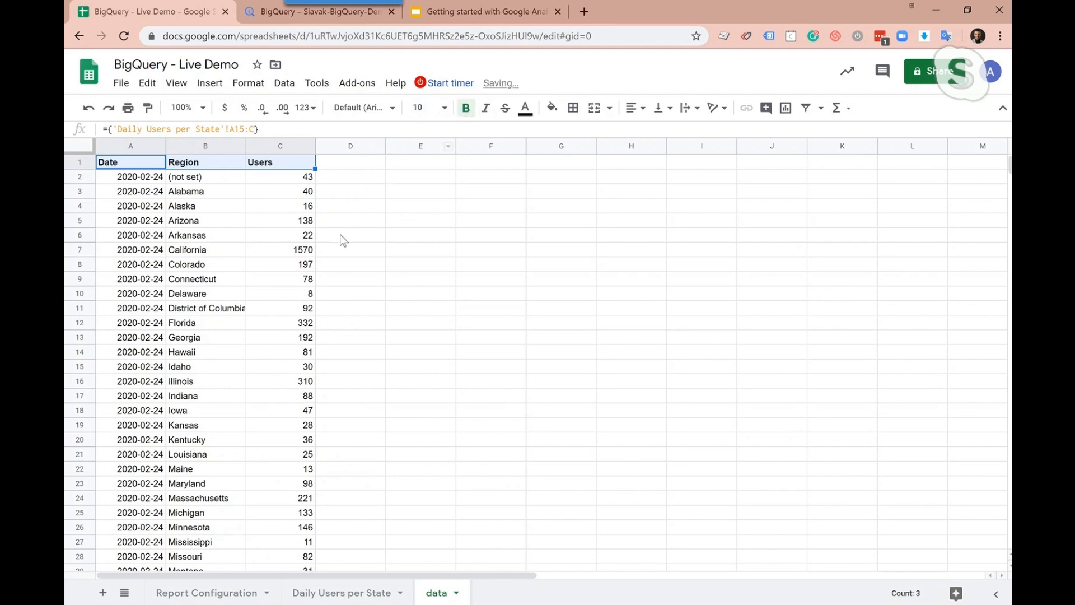
# Compare the data sheet with the Daily Users per State report, viewing the report from its heading rows down
pyautogui.click(341, 234)
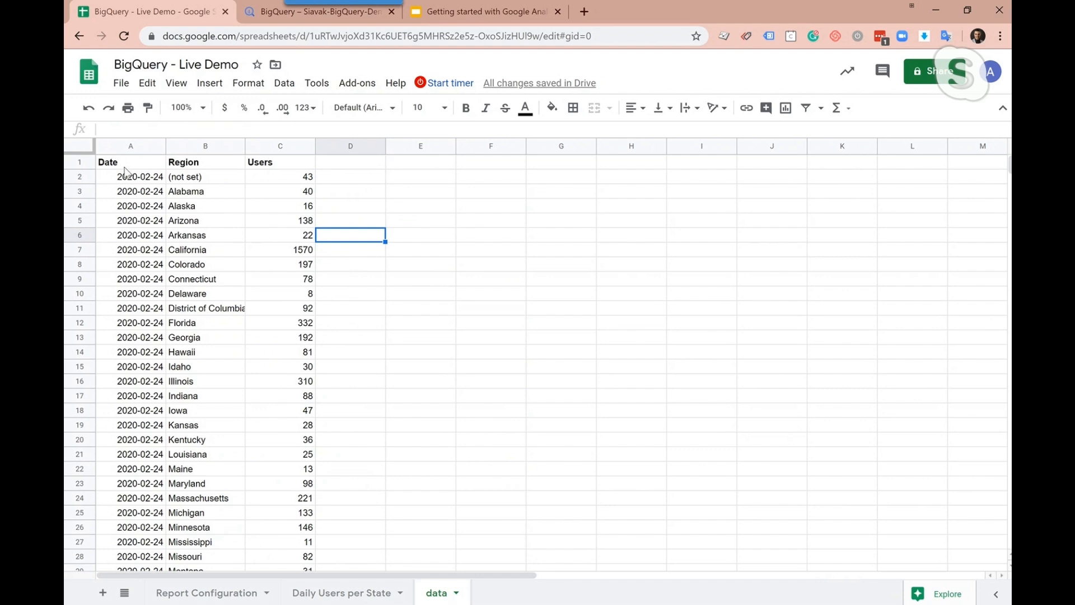
pyautogui.click(374, 595)
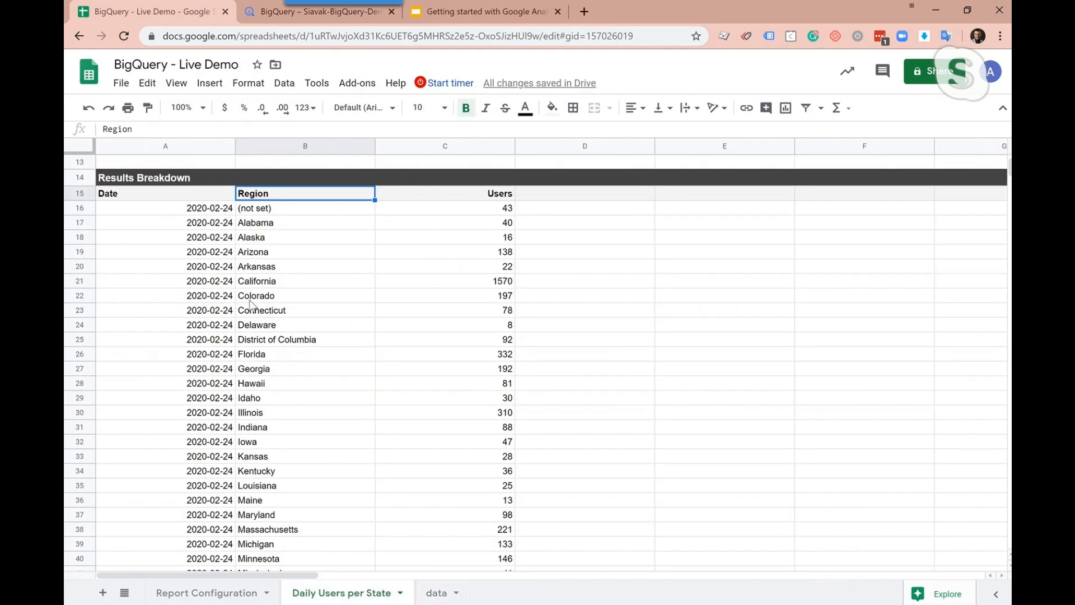
pyautogui.scroll(5, 258, 304)
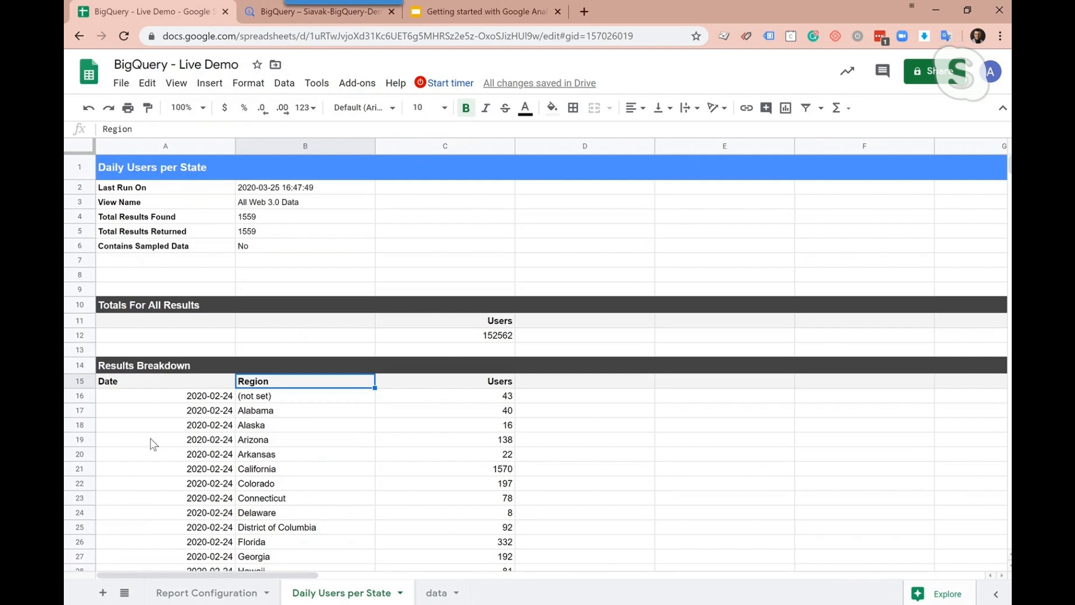
pyautogui.click(437, 596)
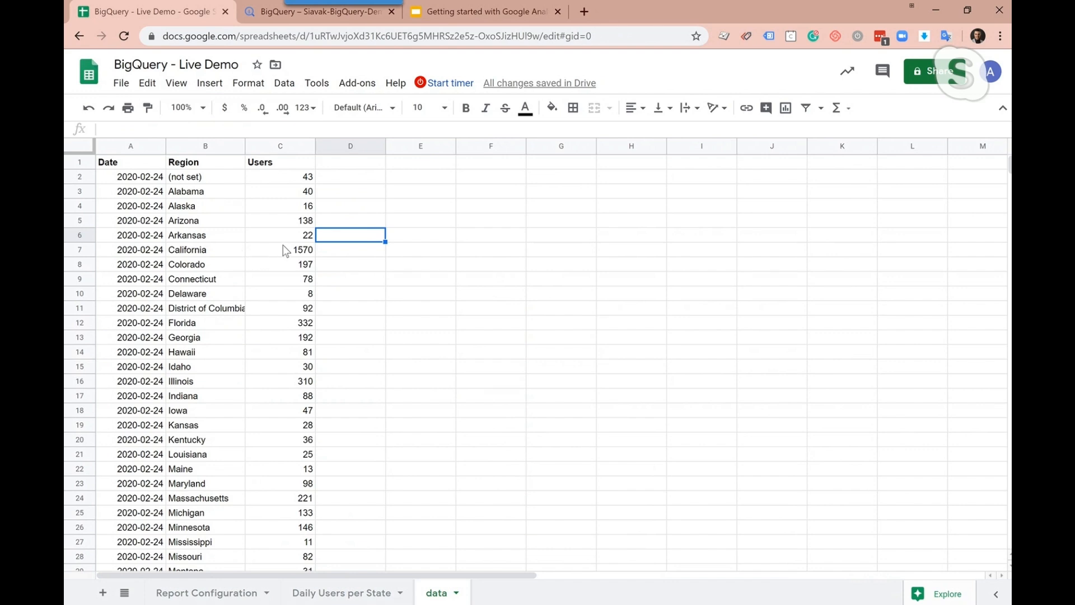
# Switch to the Google Cloud console, browse its list of products and open BigQuery
pyautogui.click(267, 13)
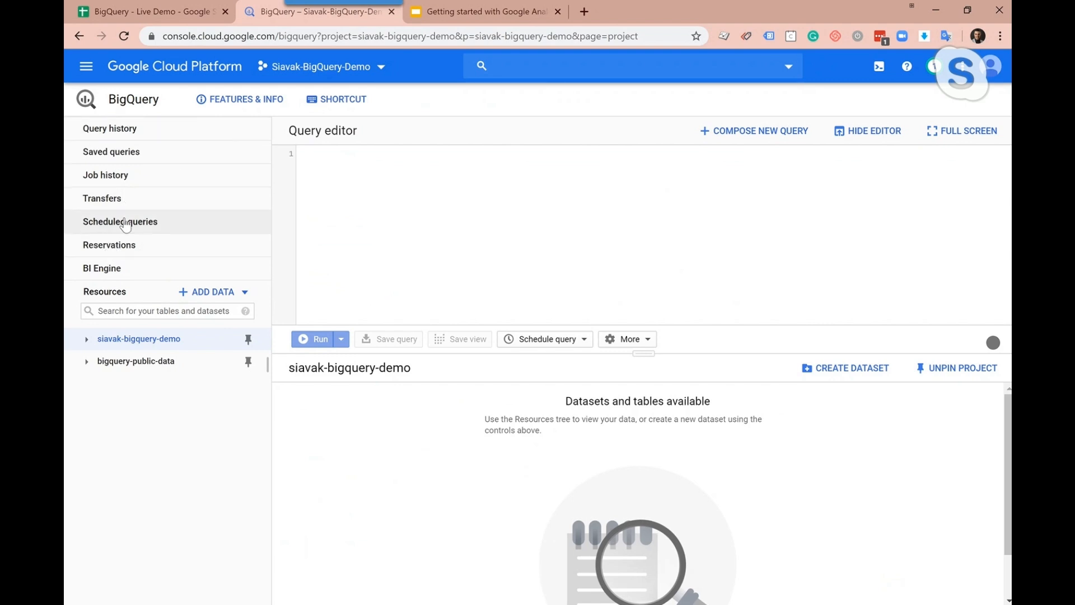
pyautogui.click(89, 69)
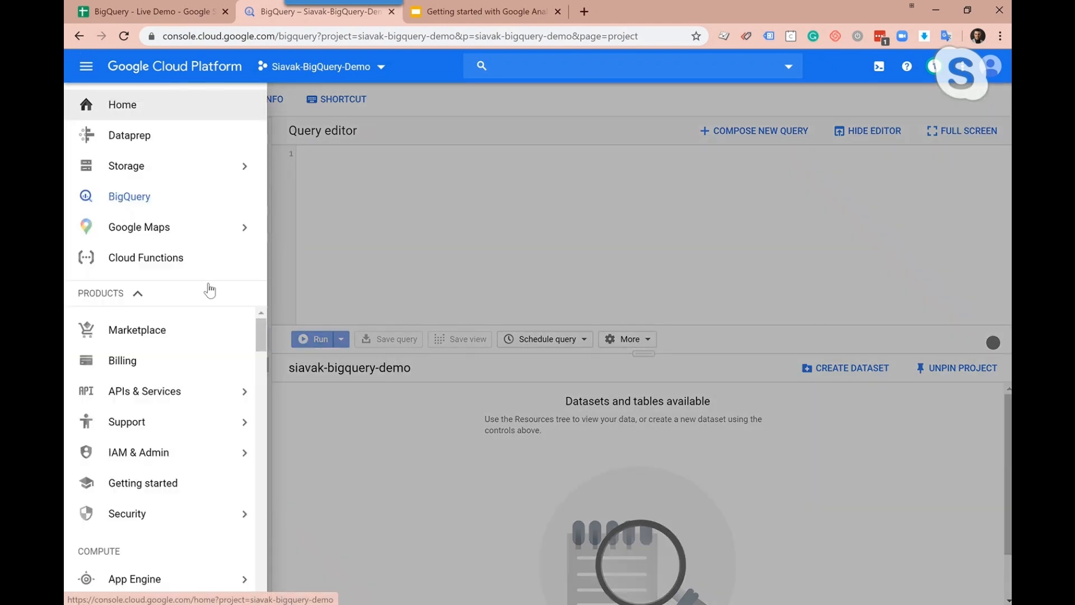
pyautogui.moveTo(261, 331)
pyautogui.mouseDown()
pyautogui.moveTo(261, 572)
pyautogui.moveTo(258, 332)
pyautogui.mouseUp()
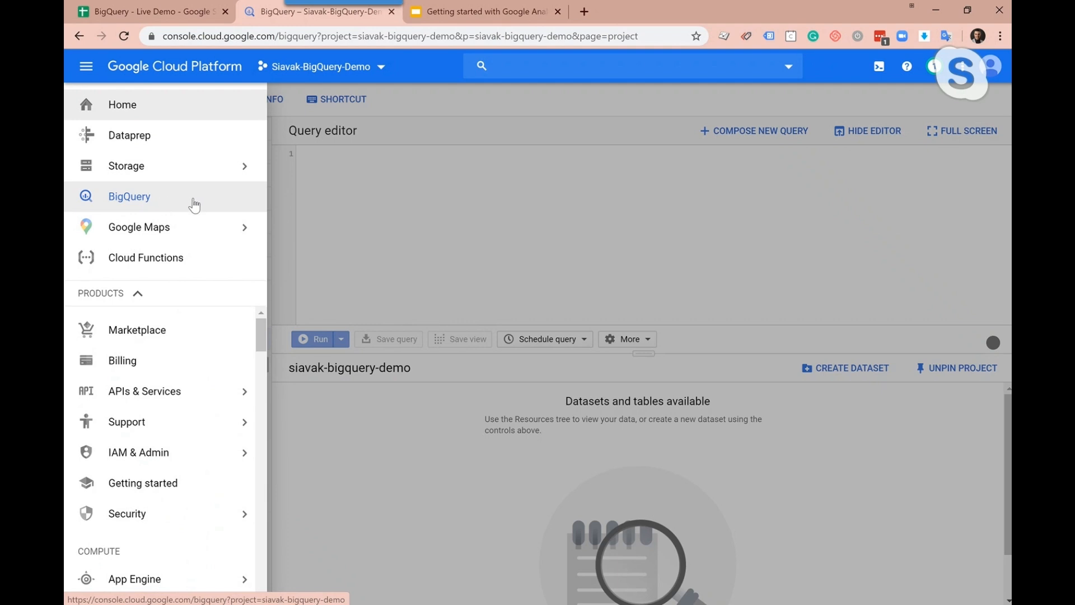
pyautogui.click(194, 204)
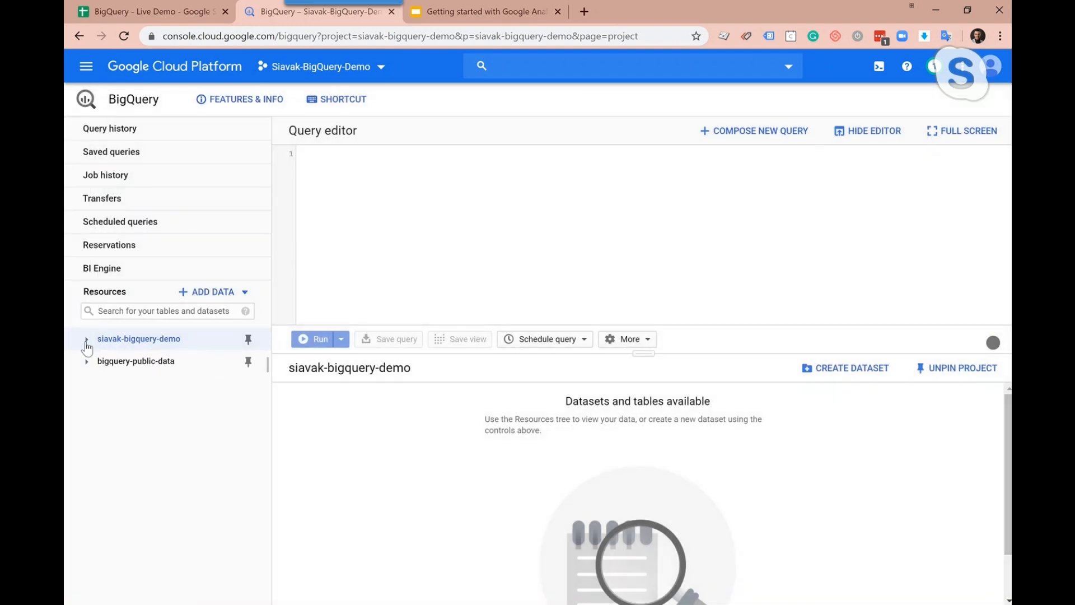
# Expand the siavak-bigquery-demo project, look through the tables in GA_Data, and view the dataset creation form without creating one
pyautogui.click(89, 342)
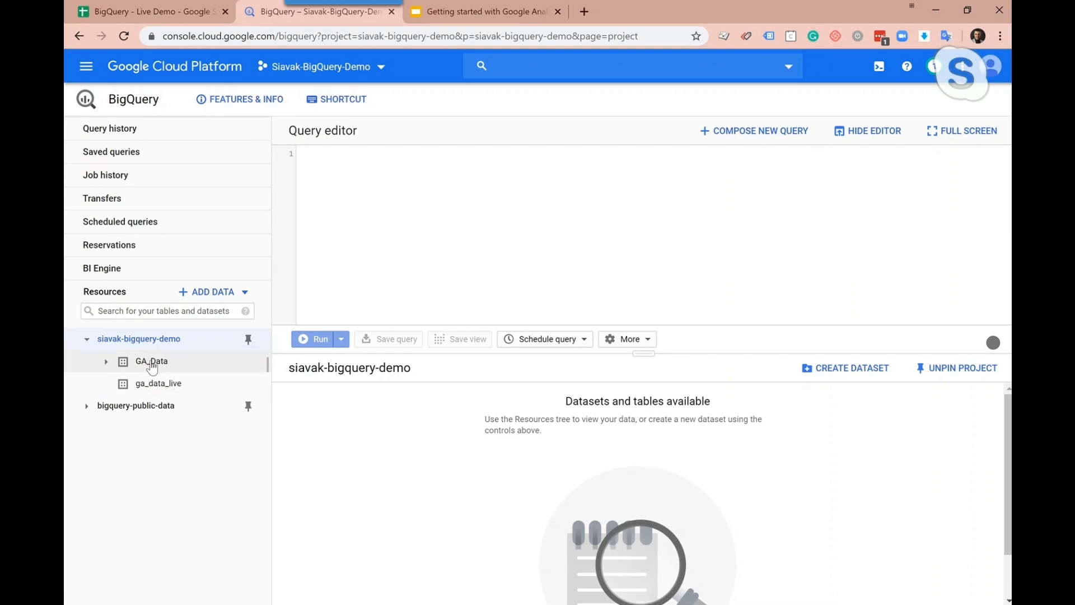
pyautogui.click(107, 362)
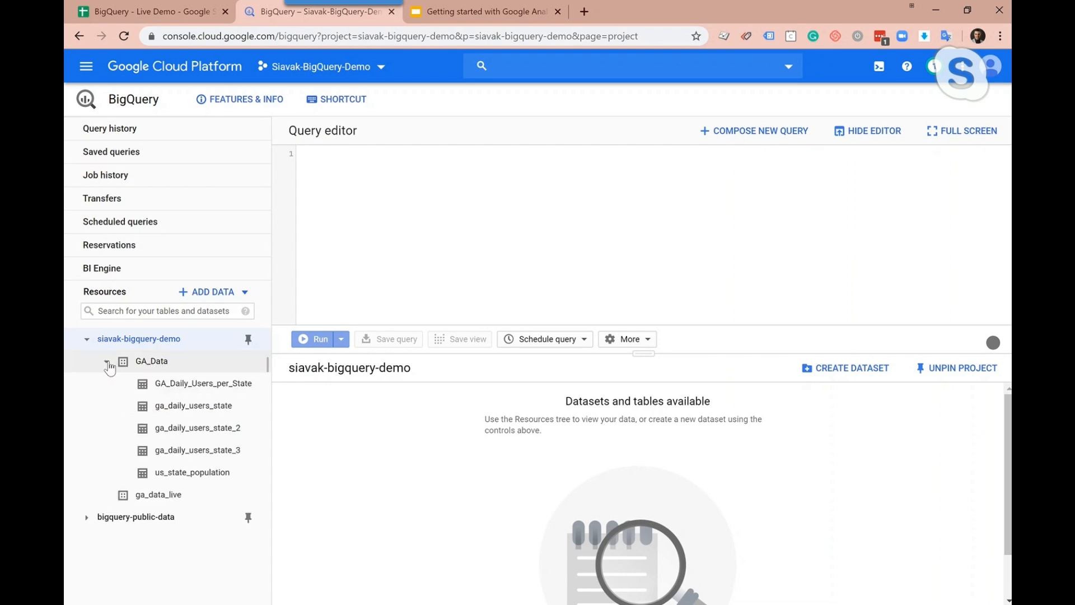
pyautogui.click(107, 362)
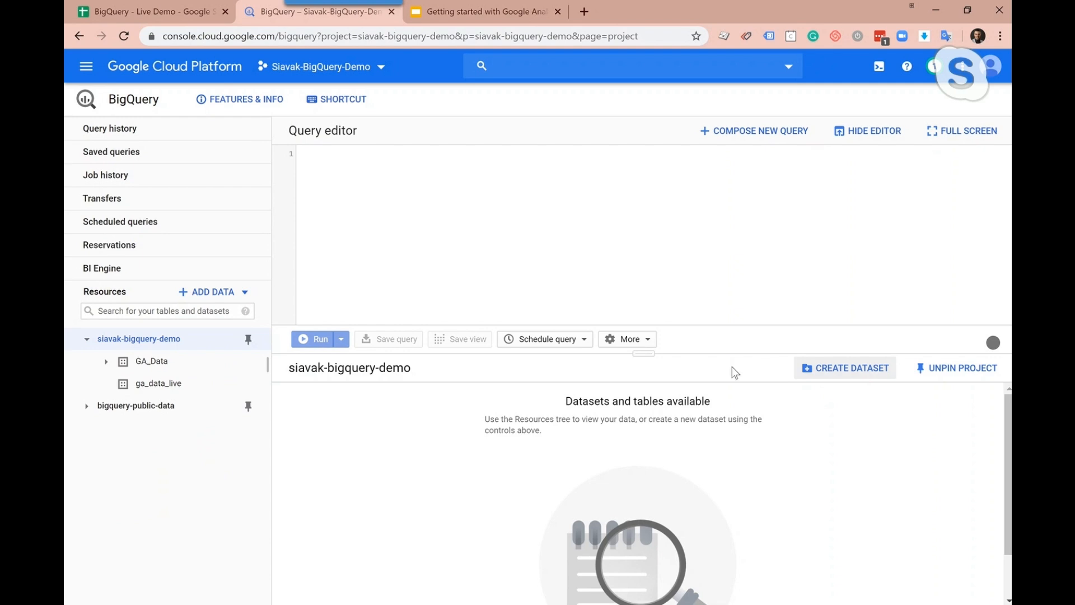
pyautogui.click(834, 377)
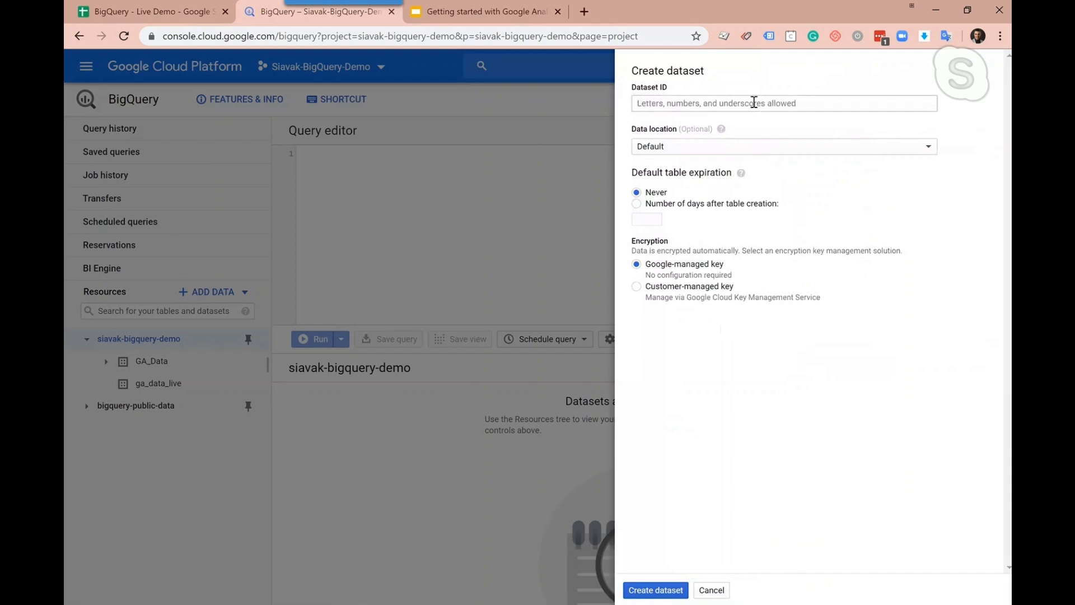
pyautogui.click(711, 591)
# Start a new empty table in the ga_data_live dataset, check the data sheet's column headers and name the table dailly_users_per_state
pyautogui.click(159, 386)
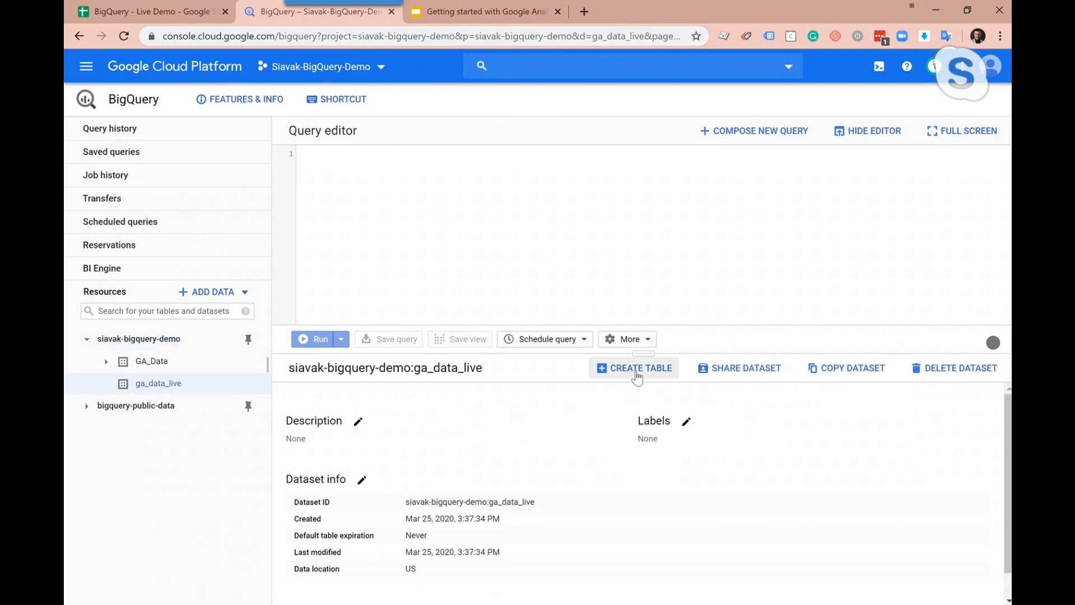
pyautogui.click(637, 378)
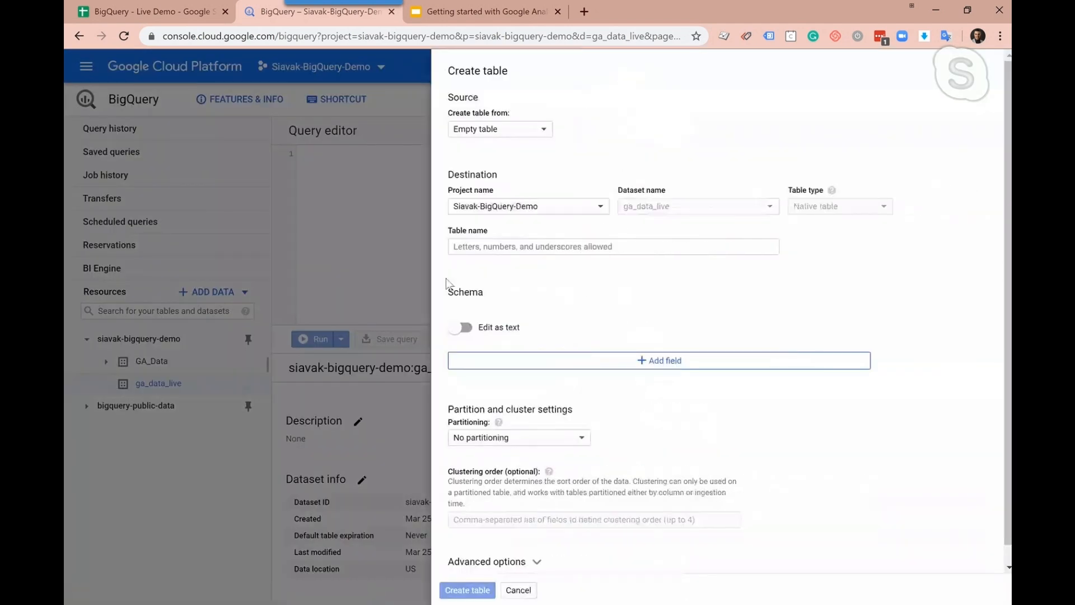
pyautogui.click(184, 18)
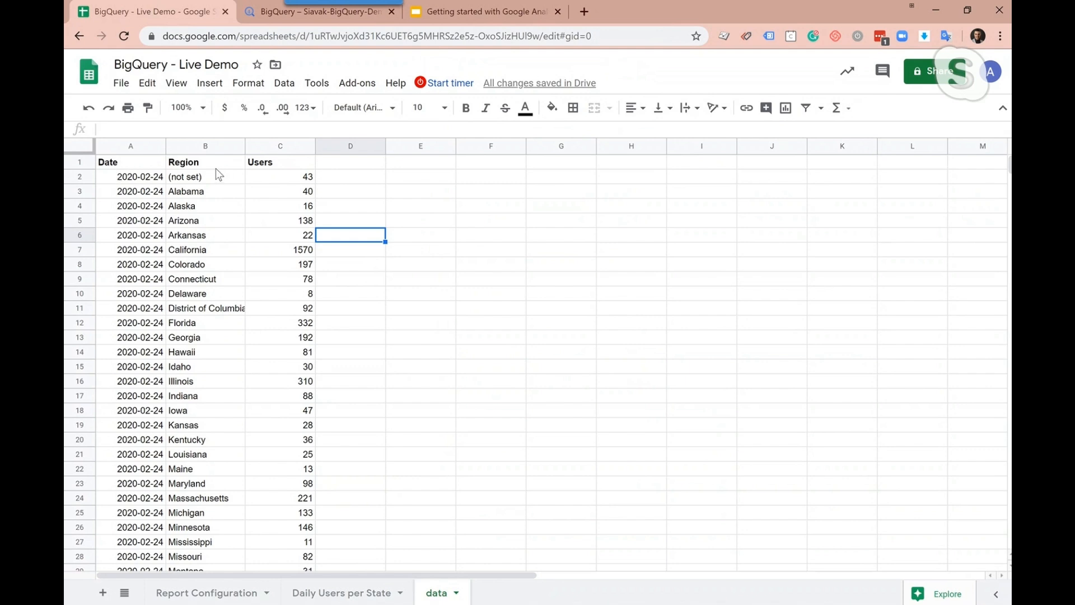
pyautogui.click(272, 20)
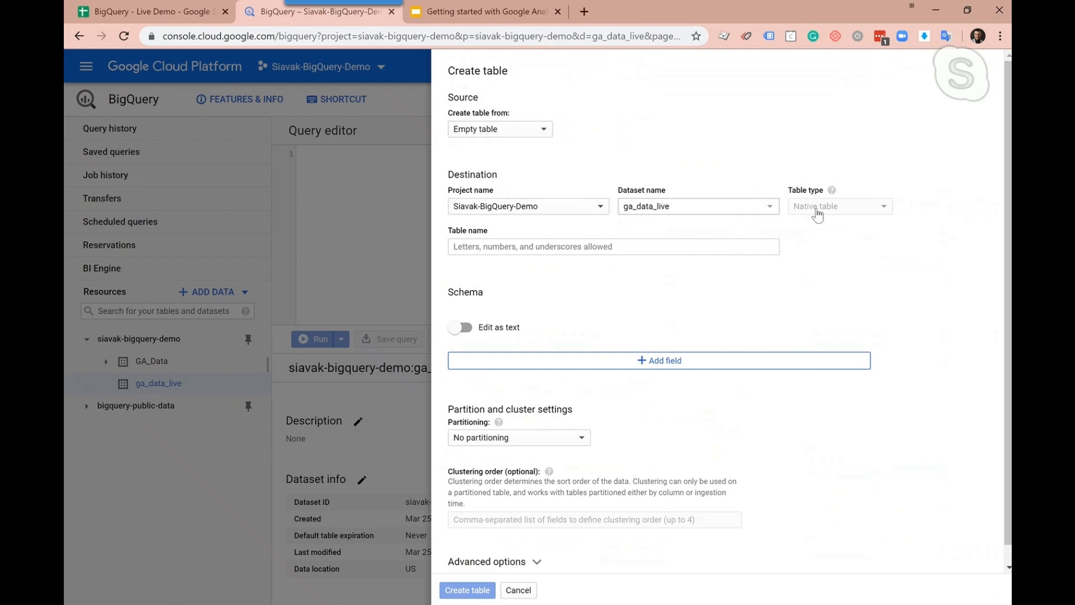
pyautogui.click(547, 250)
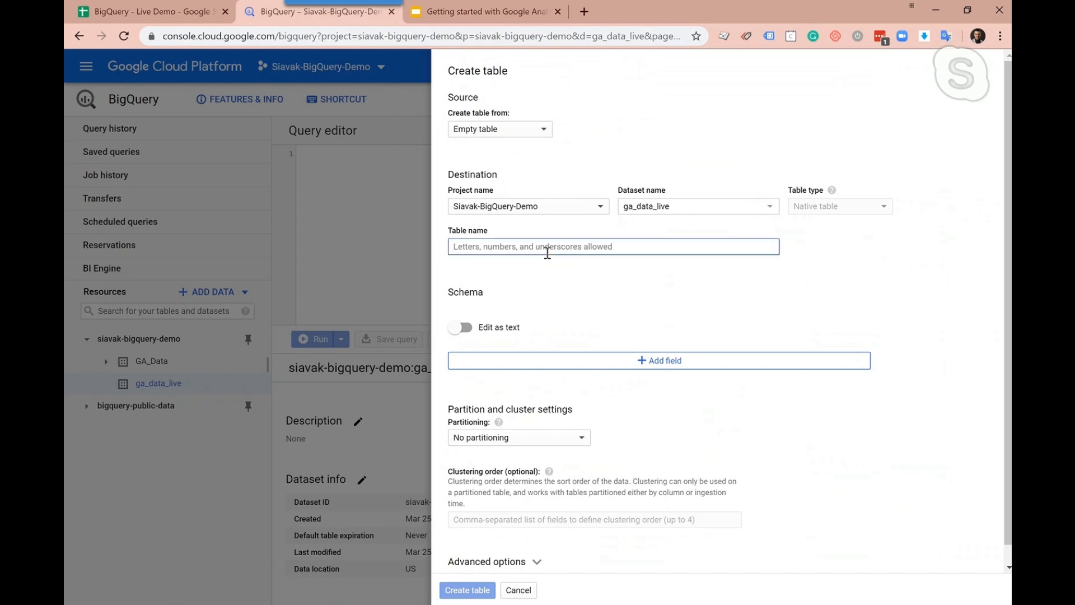
pyautogui.write('dailly_users_per_state')
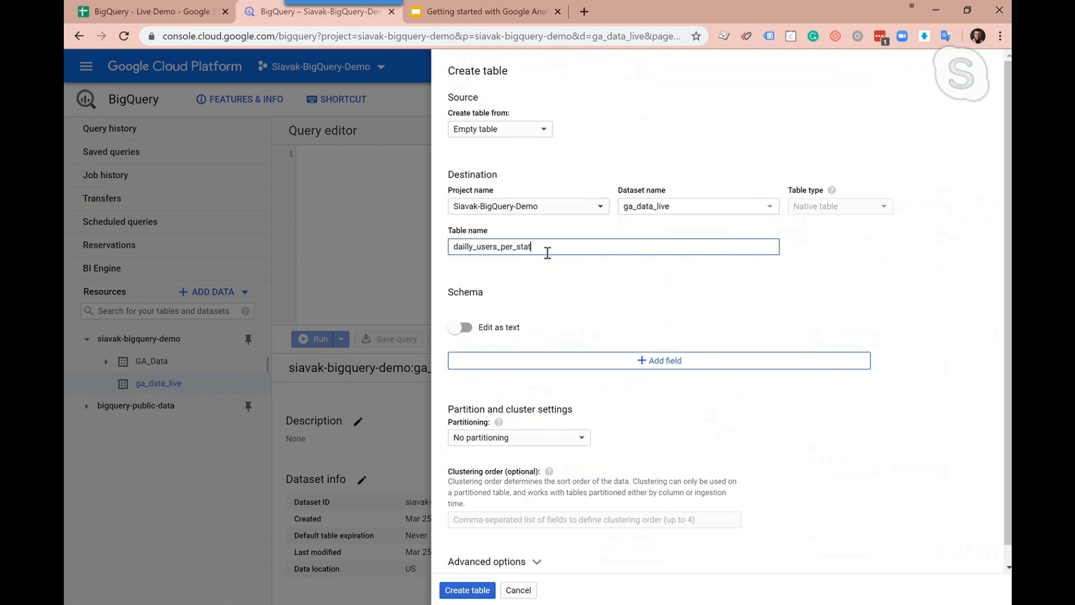
# Add a schema field named Date with type DATE to the new table
pyautogui.click(539, 360)
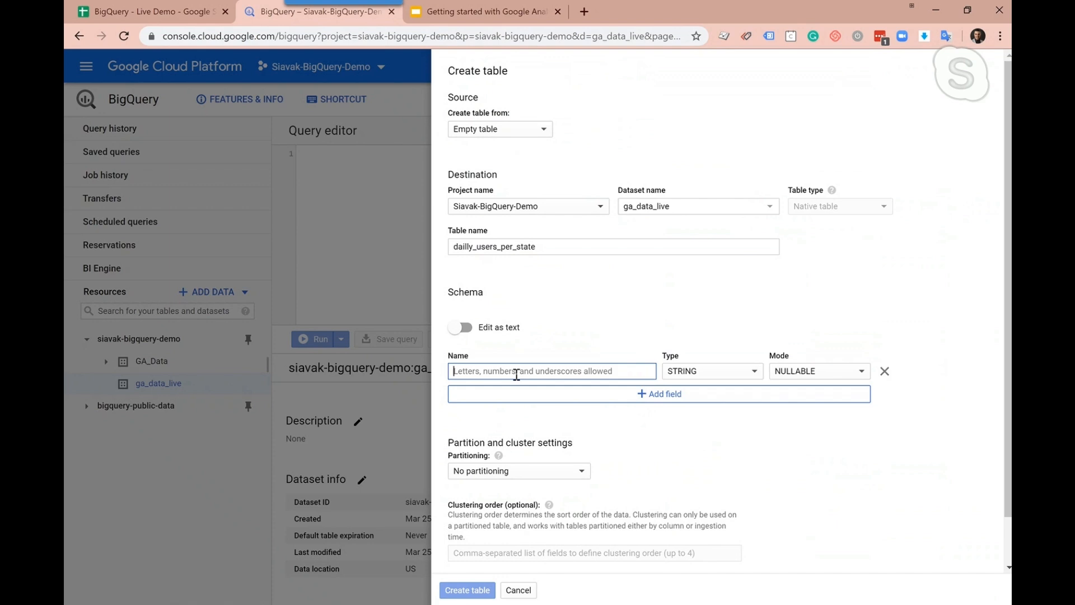
pyautogui.write('Date')
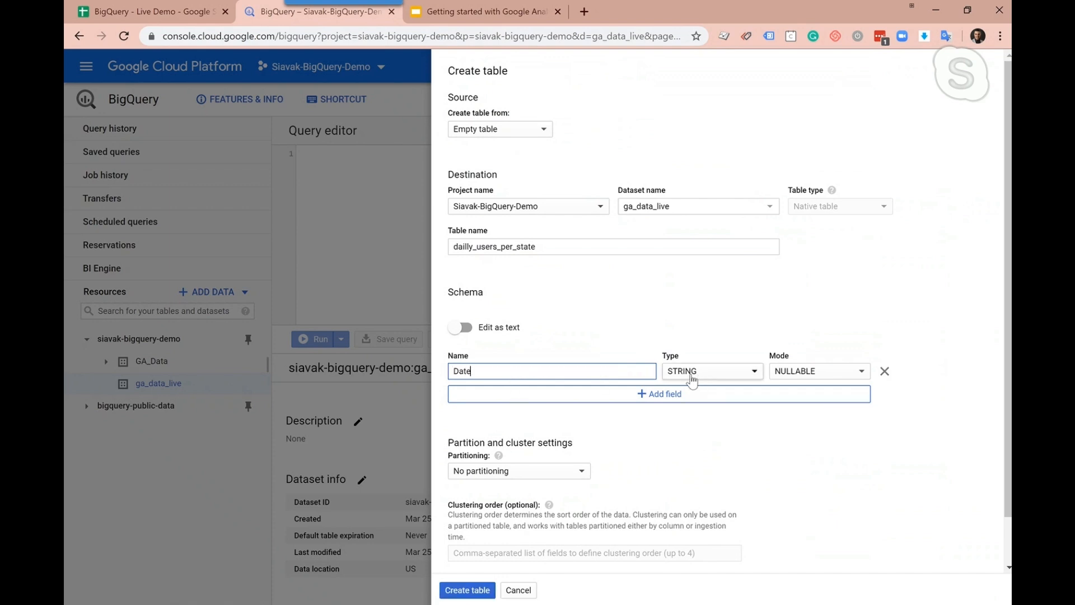
pyautogui.click(693, 376)
pyautogui.click(707, 492)
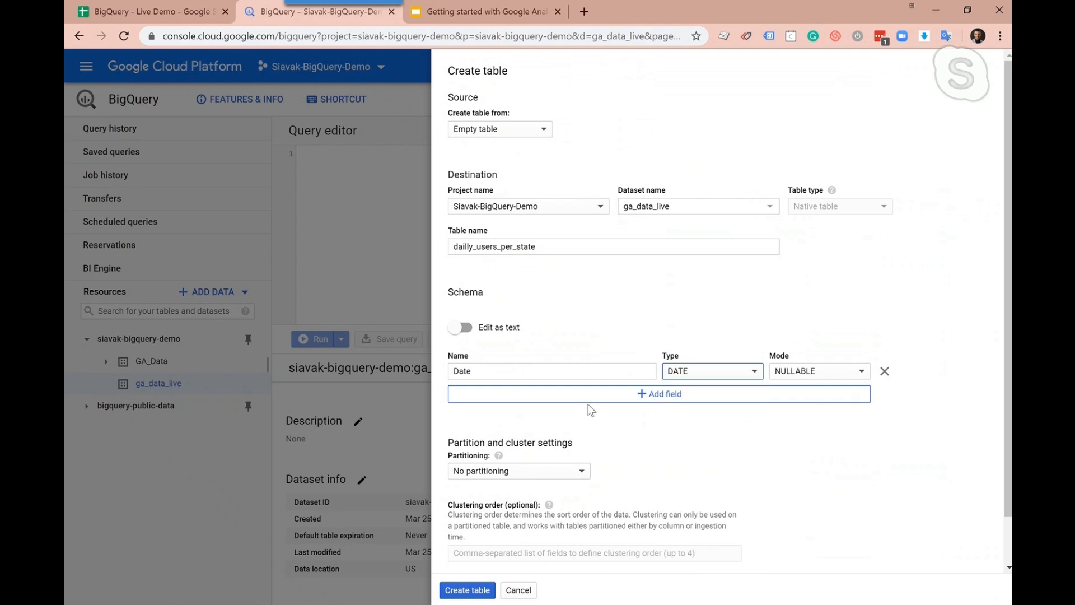
# Add two more schema fields, Region with type STRING and Users with type NUMERIC
pyautogui.click(583, 400)
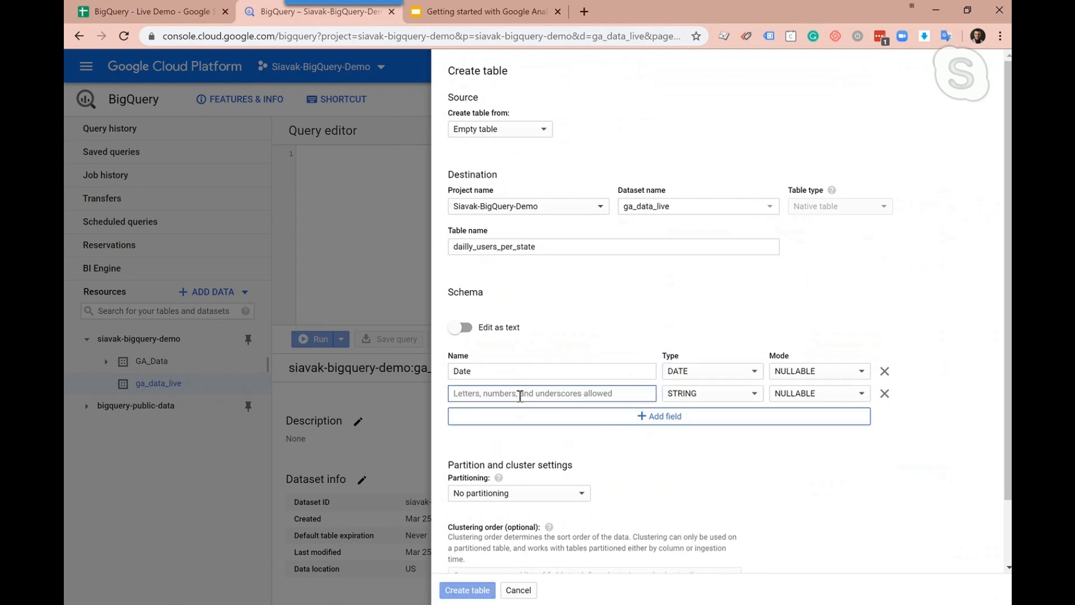
pyautogui.write('Region')
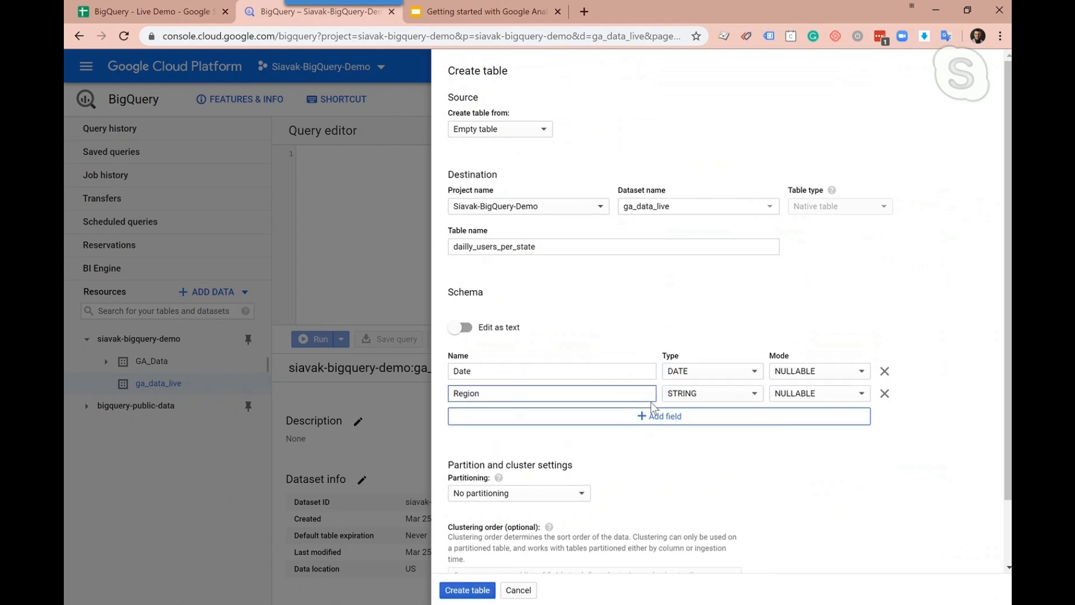
pyautogui.click(686, 420)
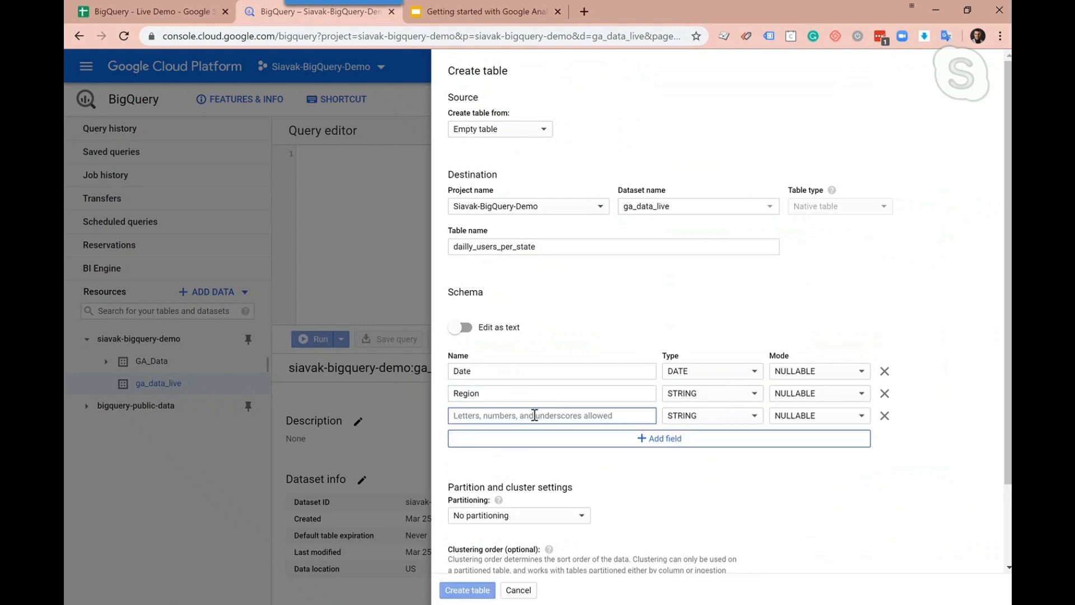
pyautogui.write('Users')
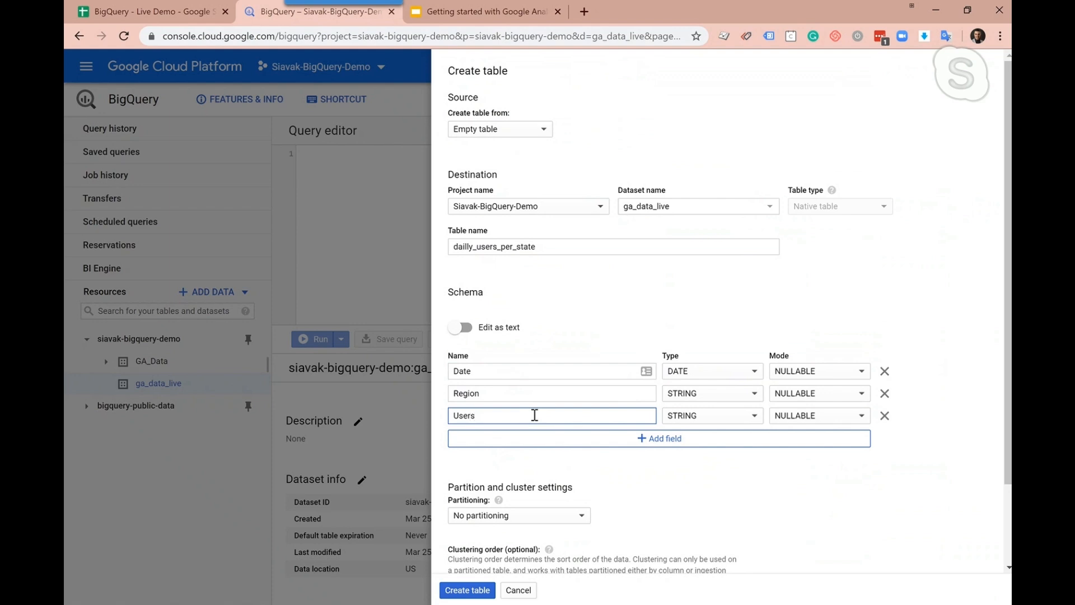
pyautogui.click(690, 417)
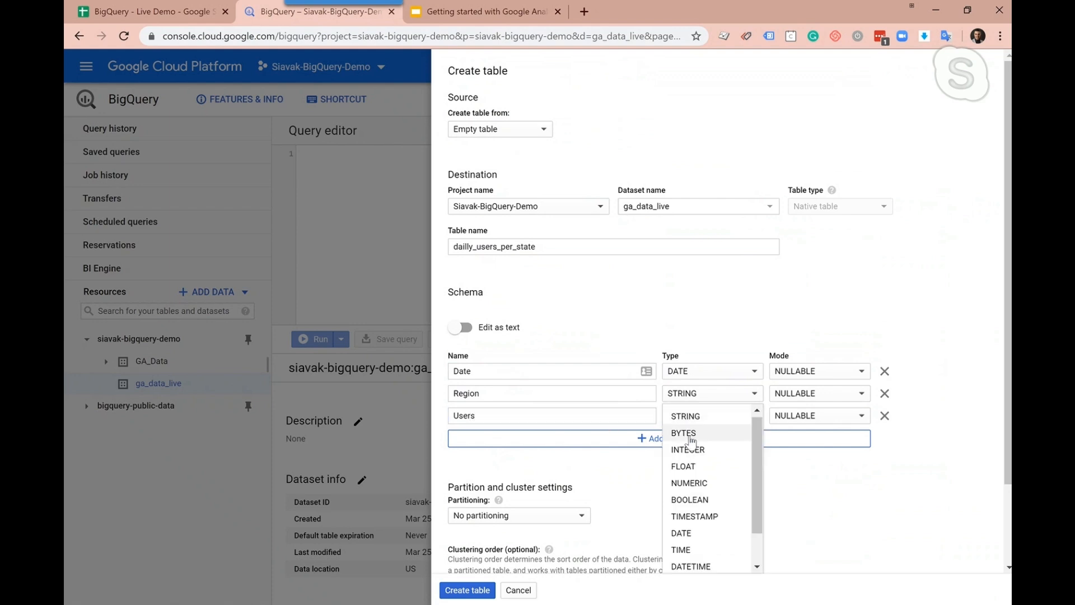
pyautogui.click(690, 483)
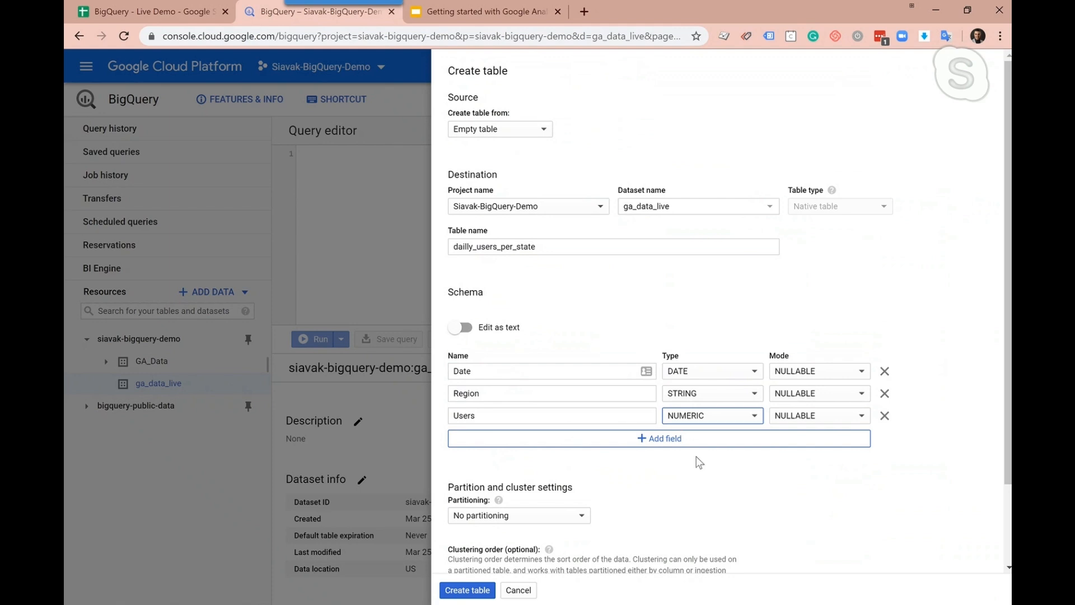
pyautogui.scroll(-2, 703, 466)
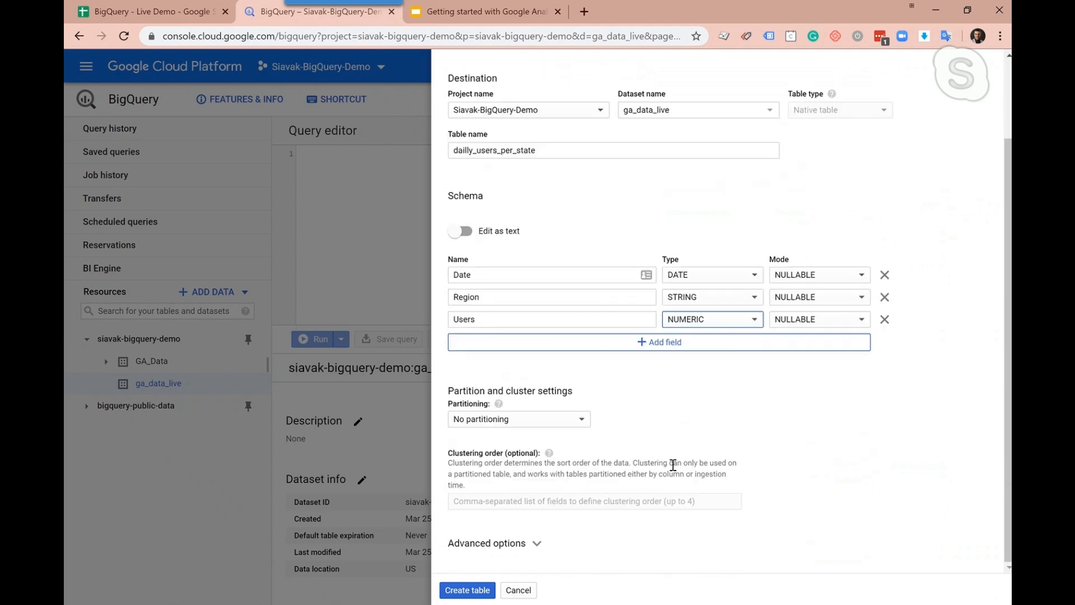
# Create the table, then open dailly_users_per_state and check its schema and data preview
pyautogui.click(466, 590)
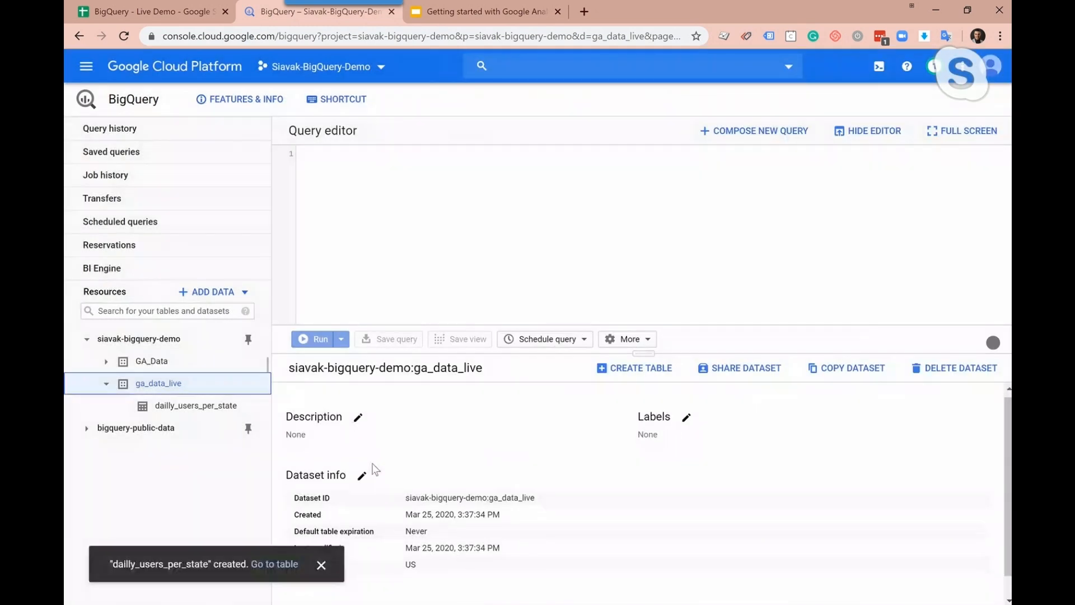
pyautogui.click(267, 567)
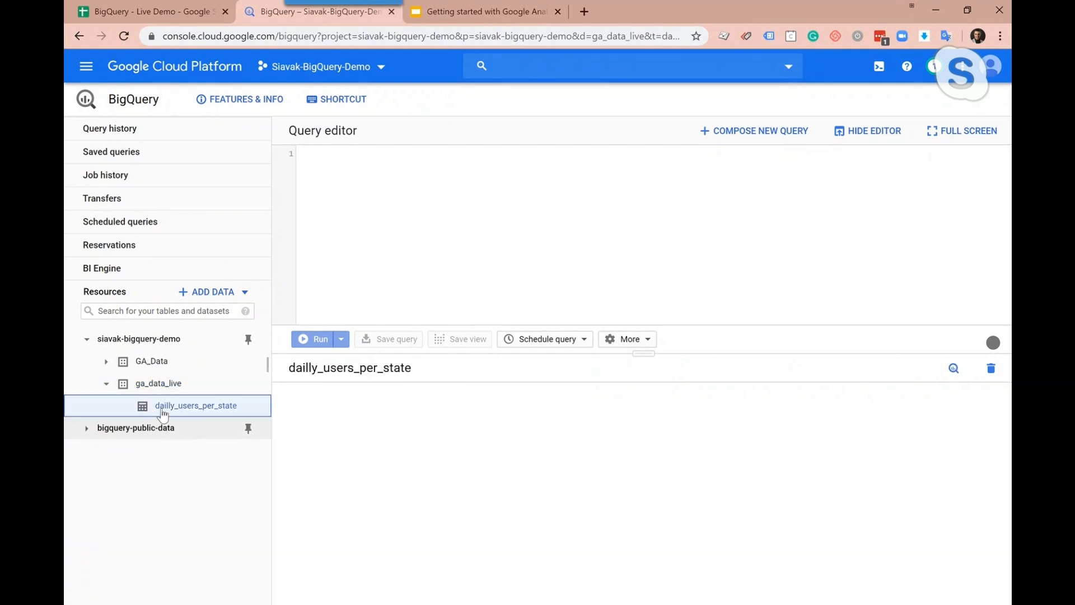
pyautogui.click(197, 405)
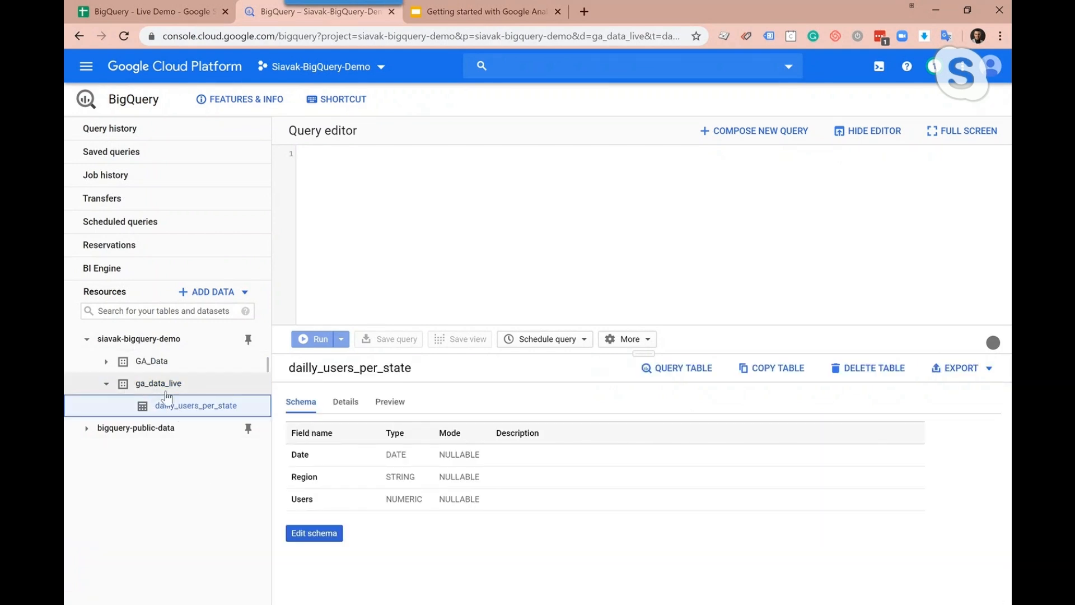
pyautogui.click(389, 414)
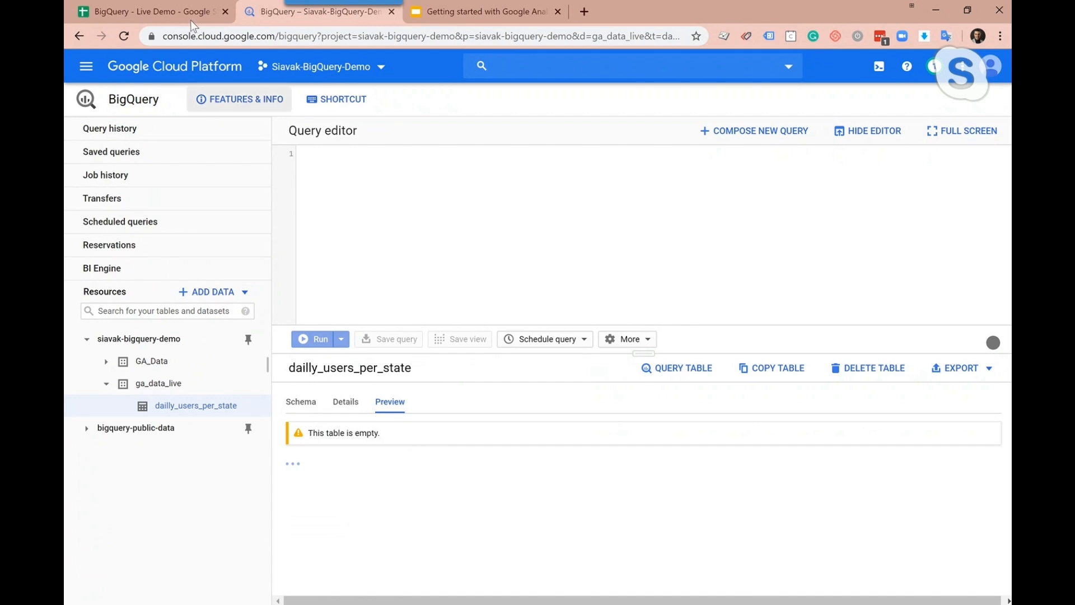
# Return to the BigQuery - Live Demo spreadsheet in Google Sheets and open its script editor
pyautogui.click(167, 14)
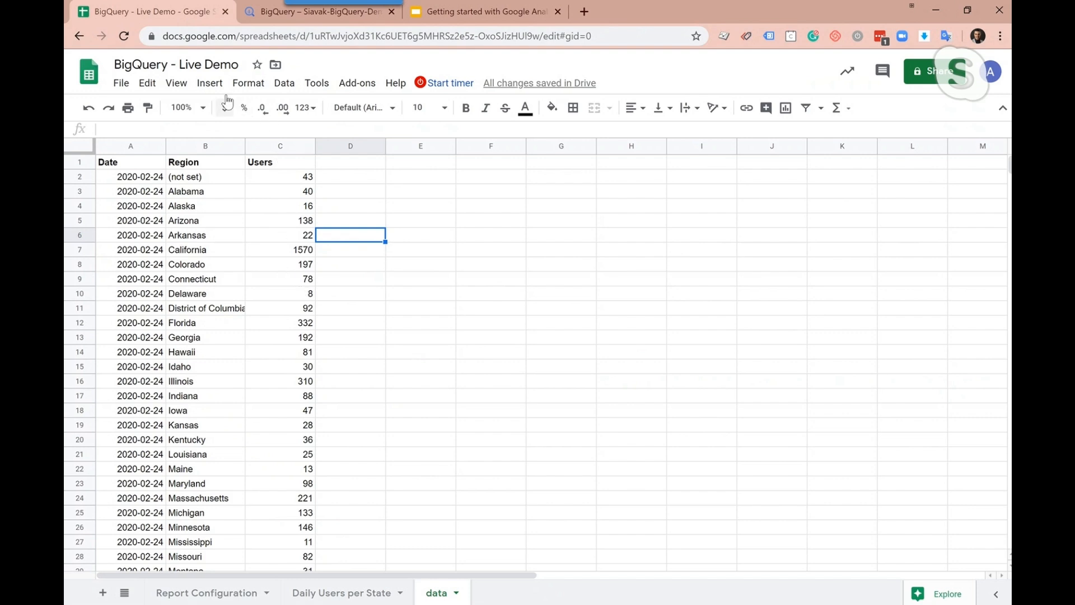
pyautogui.click(314, 84)
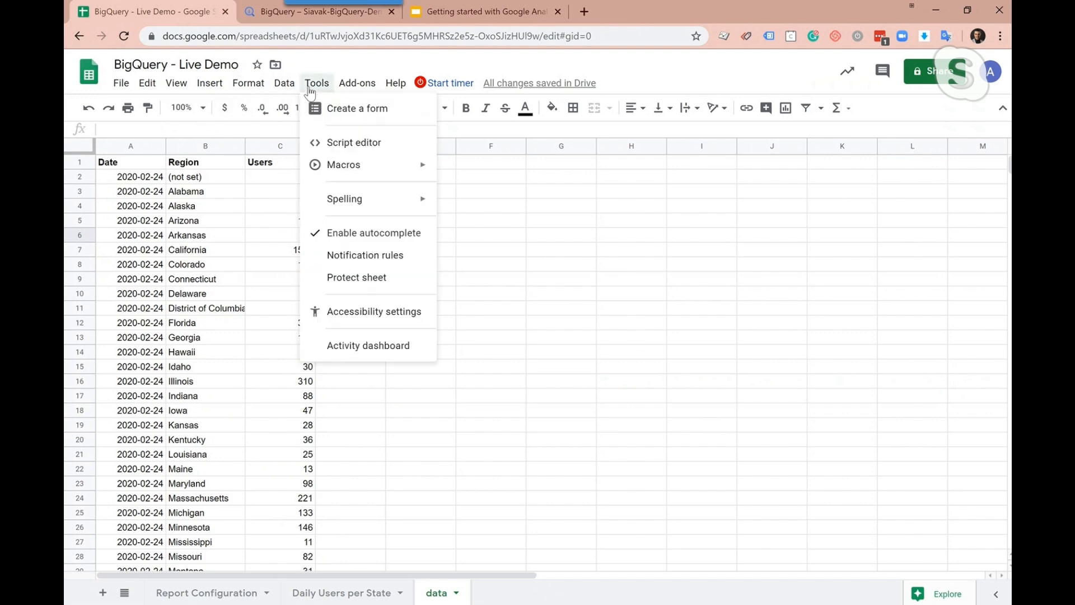
pyautogui.click(334, 145)
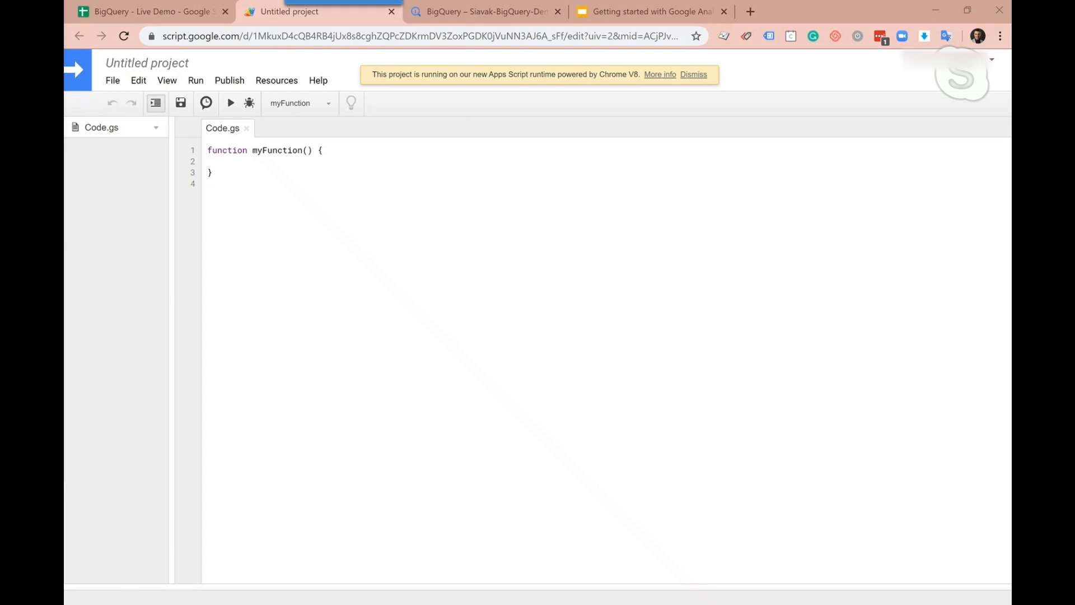
# Replace the default myFunction code in Code.gs with the copied exportToBigQuery and generateCSV script, and look over the pasted code
pyautogui.moveTo(256, 184); pyautogui.dragTo(203, 150)
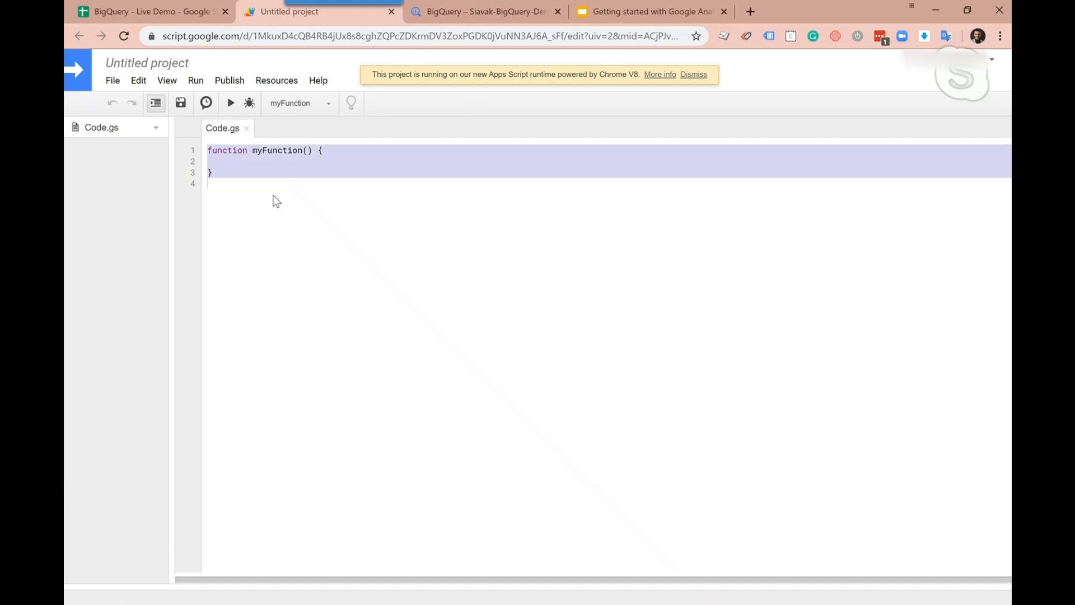
pyautogui.hotkey('ctrl', 'v')
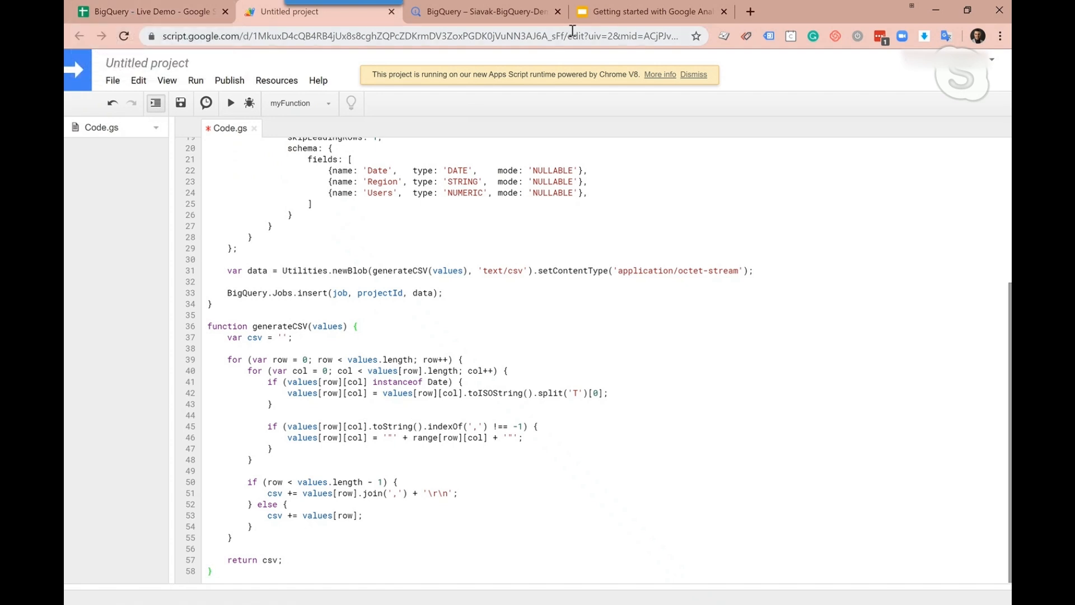
pyautogui.scroll(1, 980, 372)
pyautogui.scroll(-1, 980, 372)
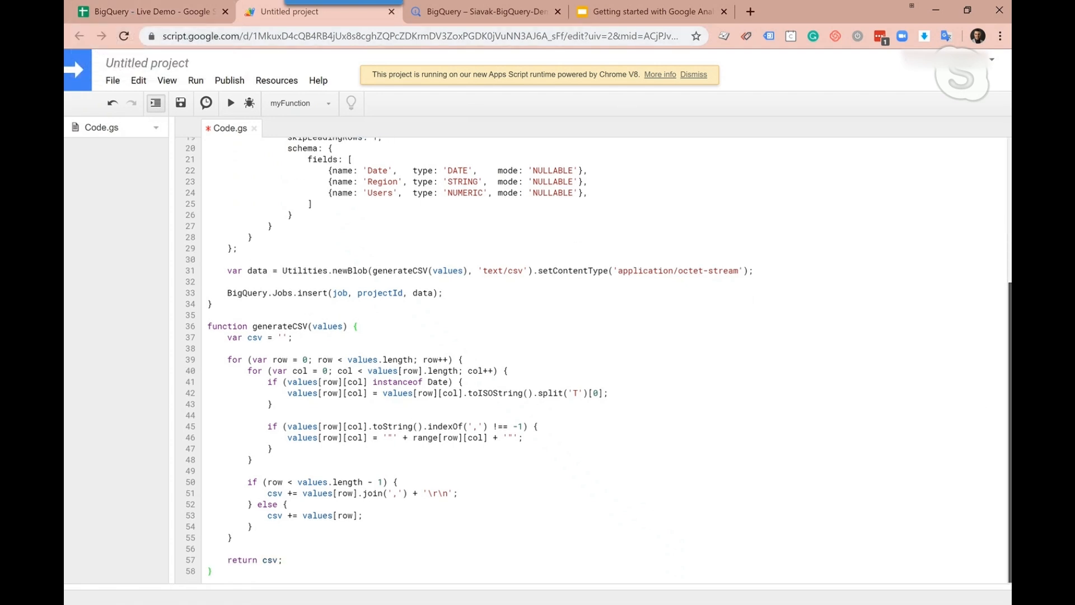
pyautogui.scroll(5, 995, 238)
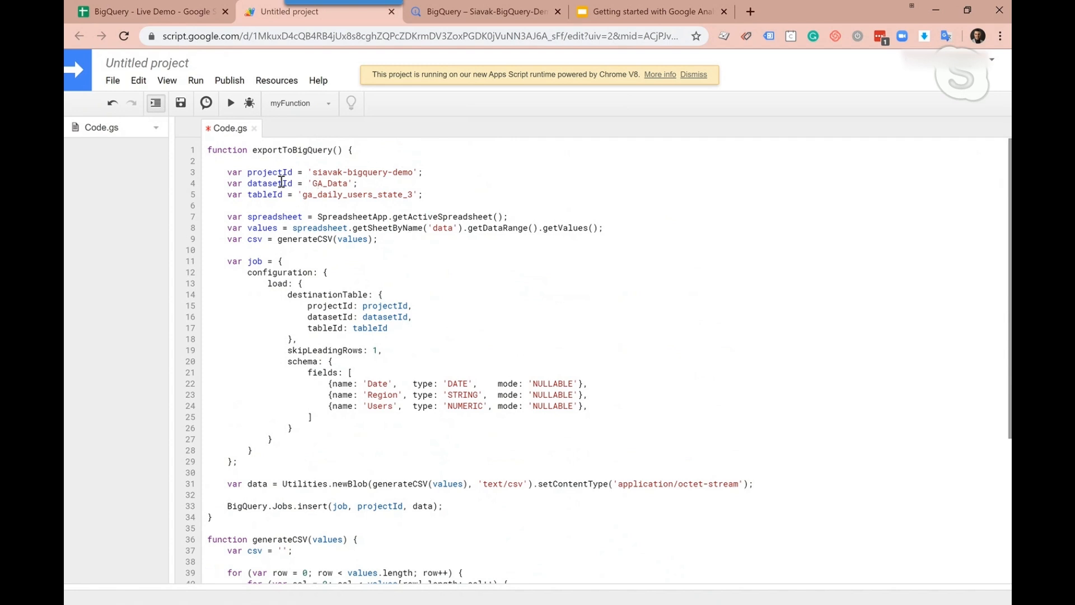
# Check the dataset name in BigQuery and set the script's datasetId variable to 'ga_data_live'
pyautogui.click(313, 184)
pyautogui.click(452, 14)
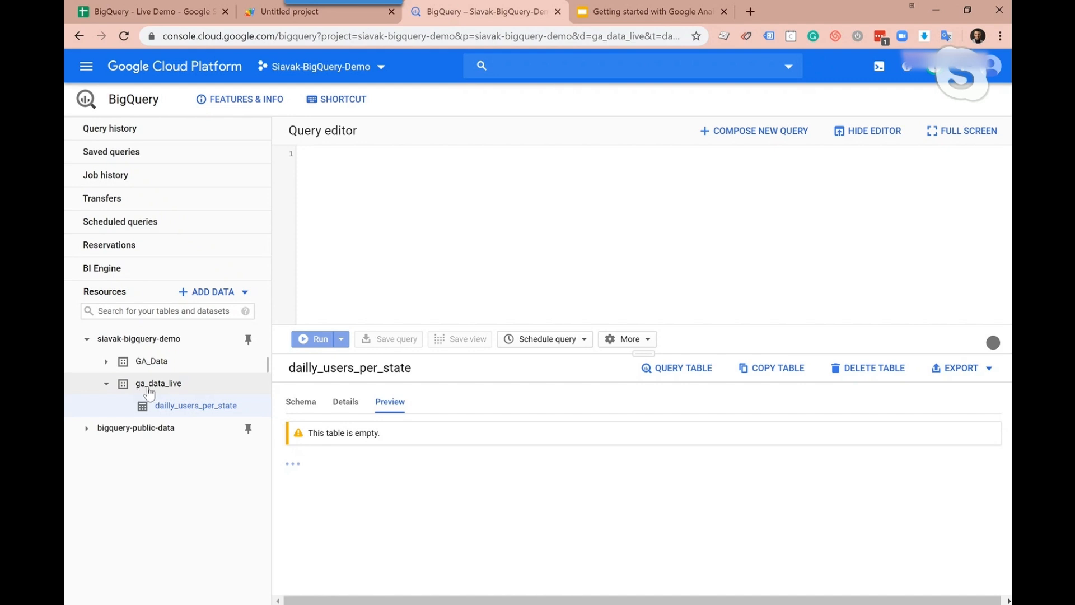
pyautogui.click(270, 17)
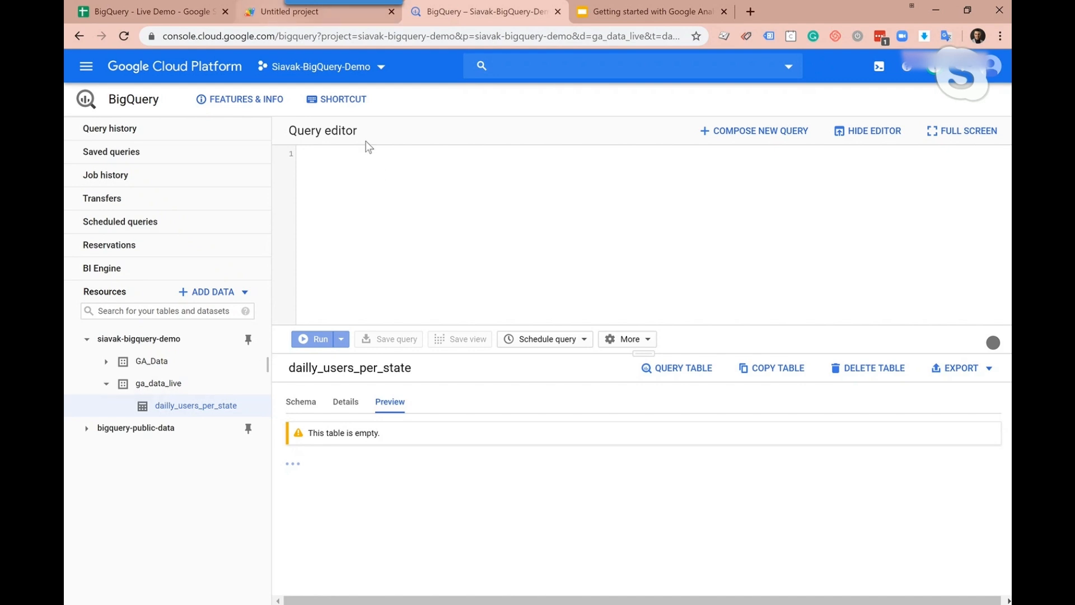
pyautogui.click(329, 182)
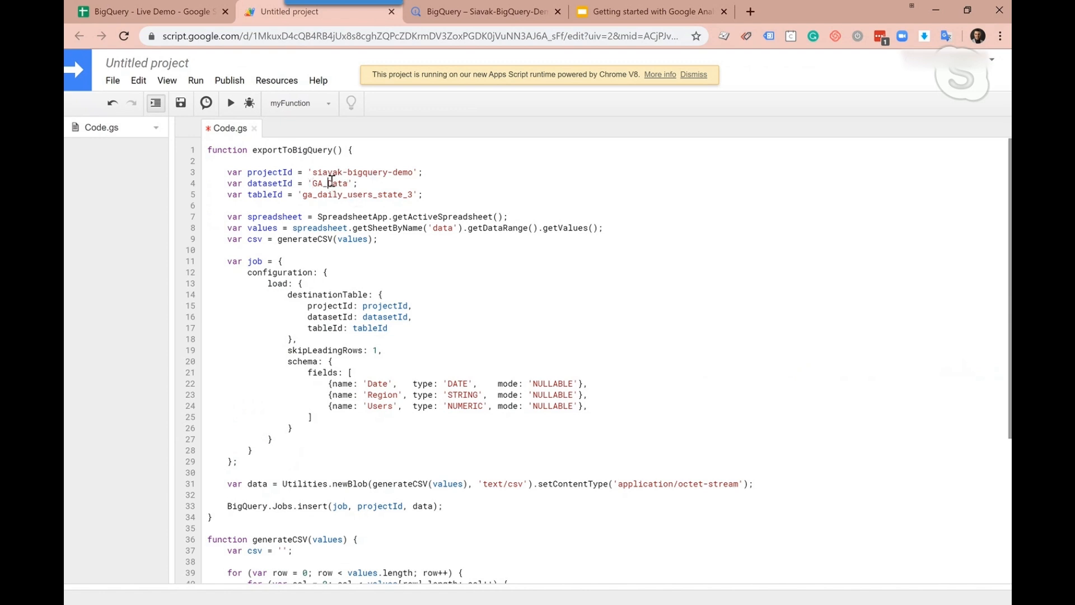
pyautogui.press('BackSpace')
pyautogui.press('BackSpace')
pyautogui.press('BackSpace')
pyautogui.write('ga_')
pyautogui.press('Delete')
pyautogui.write('data_live')
# Check the table name in BigQuery and set the script's tableId variable to 'daily_users_per_state'
pyautogui.click(429, 16)
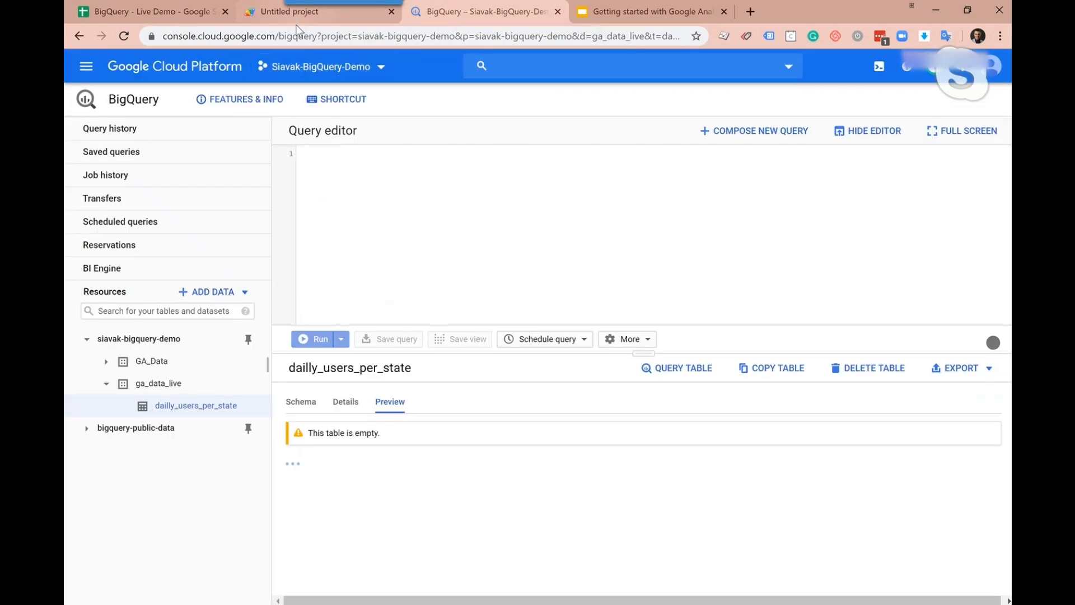
pyautogui.click(313, 15)
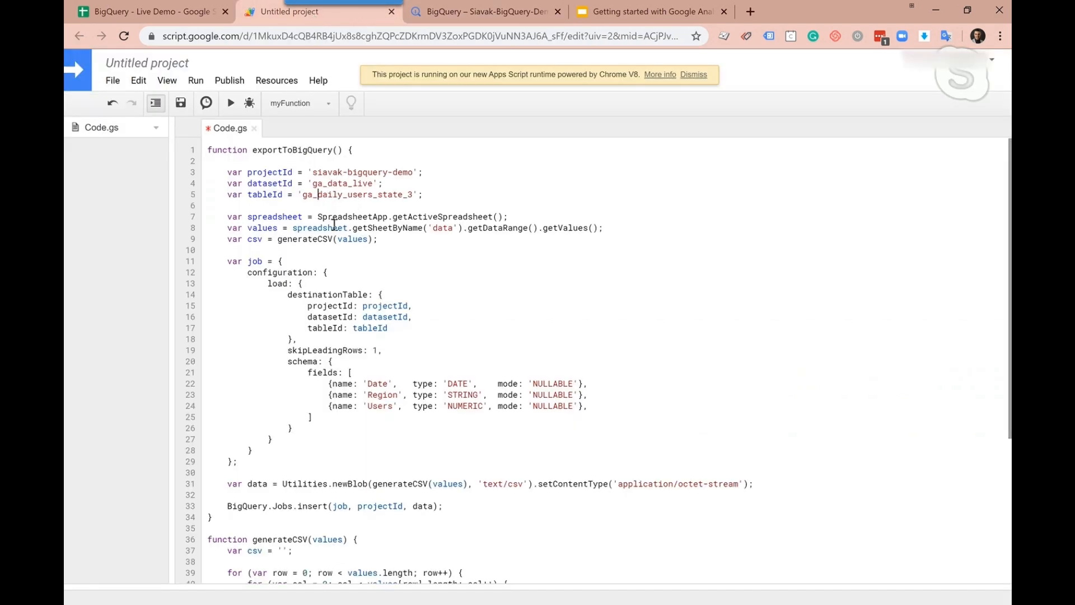
pyautogui.click(318, 195)
pyautogui.press('BackSpace')
pyautogui.press('BackSpace')
pyautogui.press('BackSpace')
pyautogui.press('Right')
pyautogui.press('Right')
pyautogui.press('Right')
pyautogui.write('per_')
pyautogui.press('Right')
pyautogui.press('Right')
pyautogui.press('Delete')
pyautogui.press('Delete')
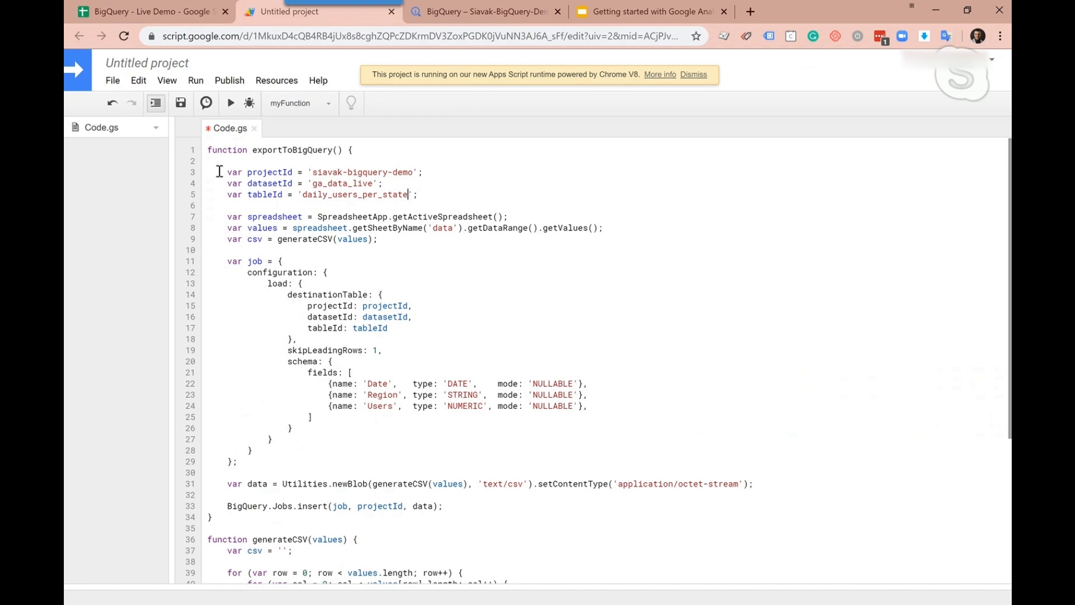
# Save the script project under the name Google Sheet to BigQuery
pyautogui.click(181, 103)
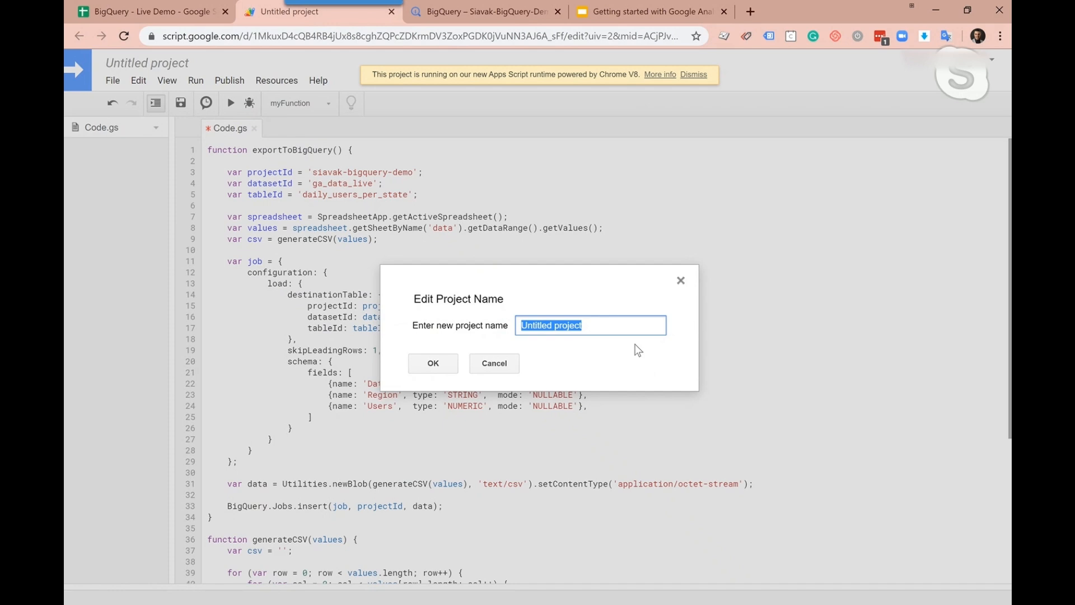
pyautogui.write('Google Sheet to BigQuery')
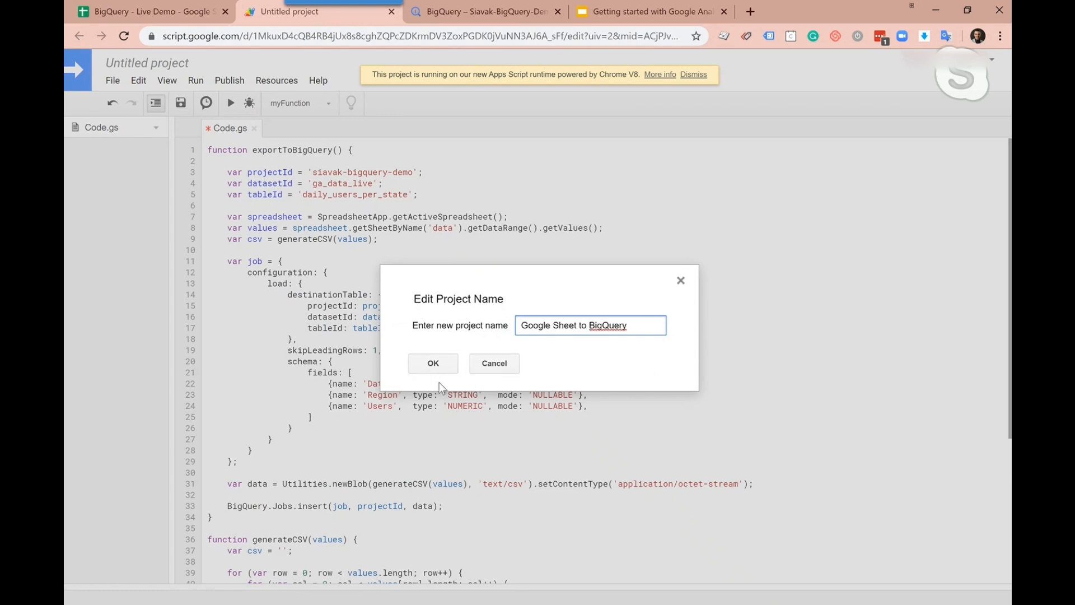
pyautogui.click(437, 372)
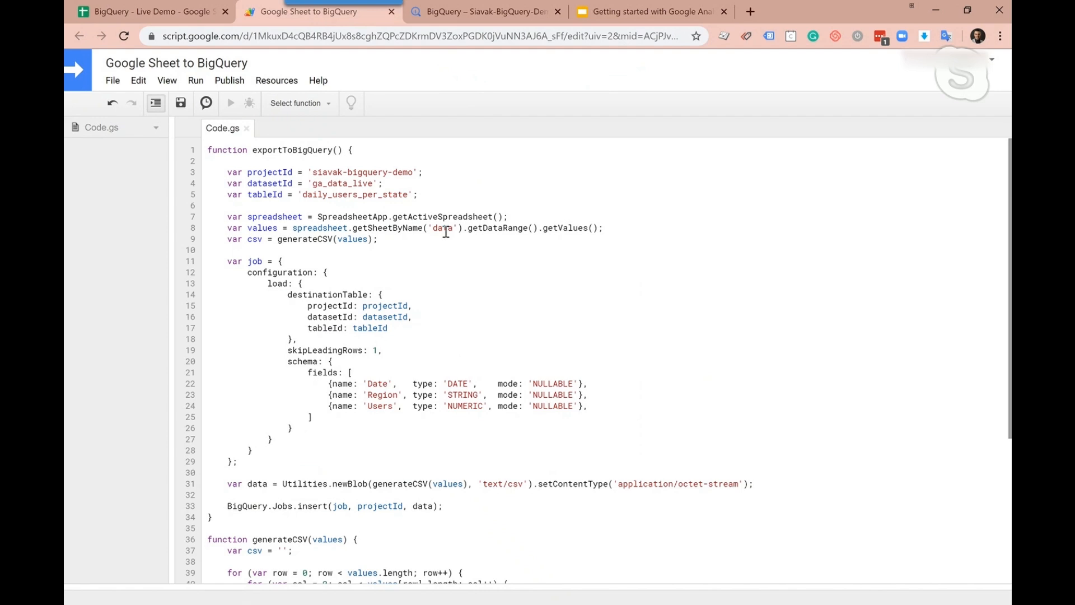
# Compare the script with the spreadsheet's data sheet, and enable the BigQuery API v2 in the script's advanced Google services
pyautogui.click(154, 12)
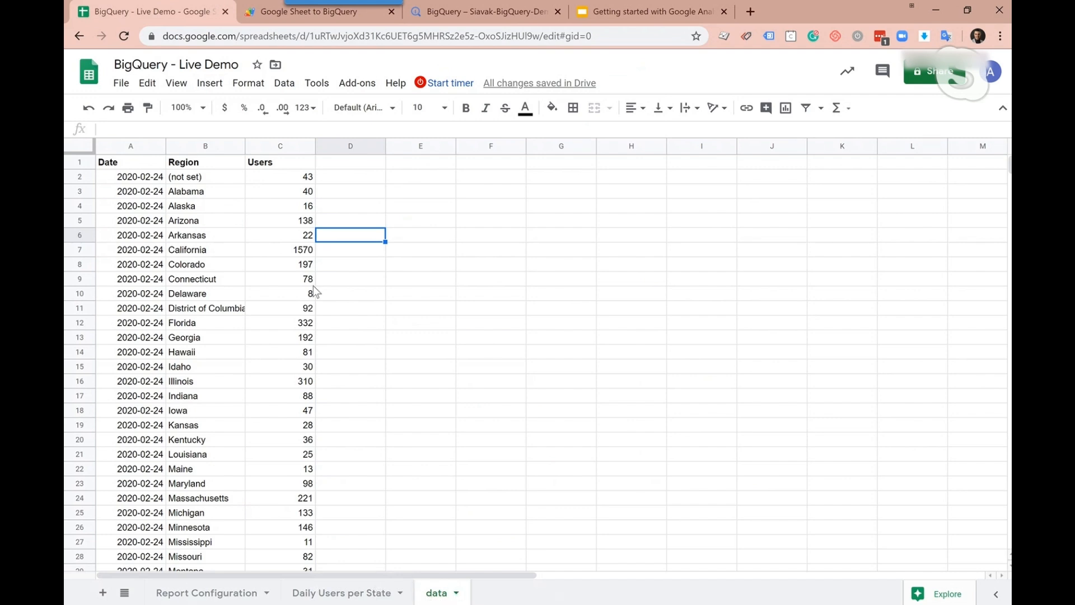
pyautogui.click(260, 13)
pyautogui.scroll(-3, 419, 286)
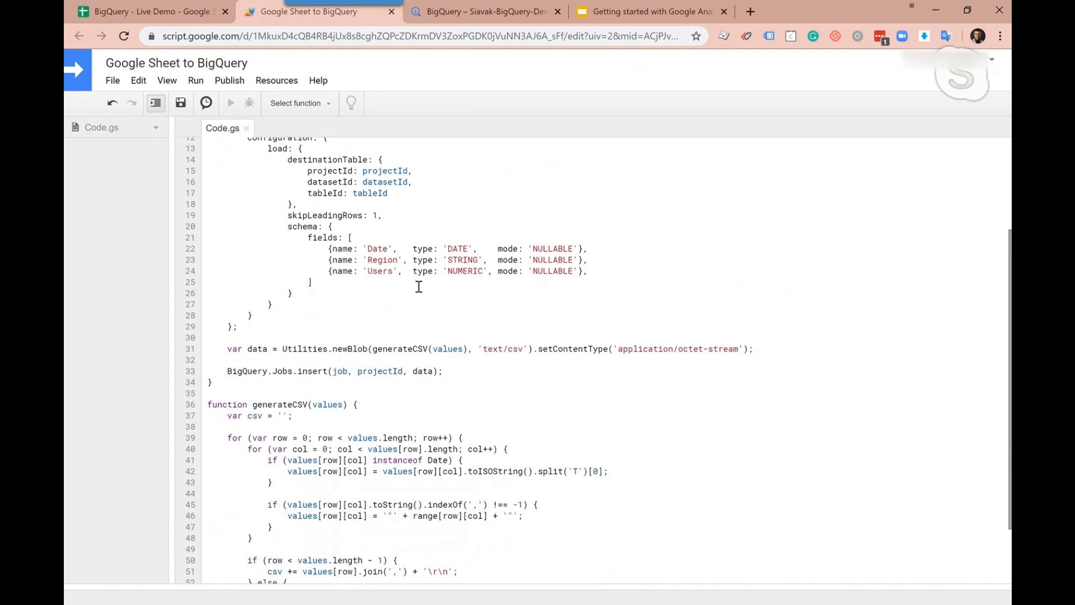
pyautogui.scroll(-2, 403, 352)
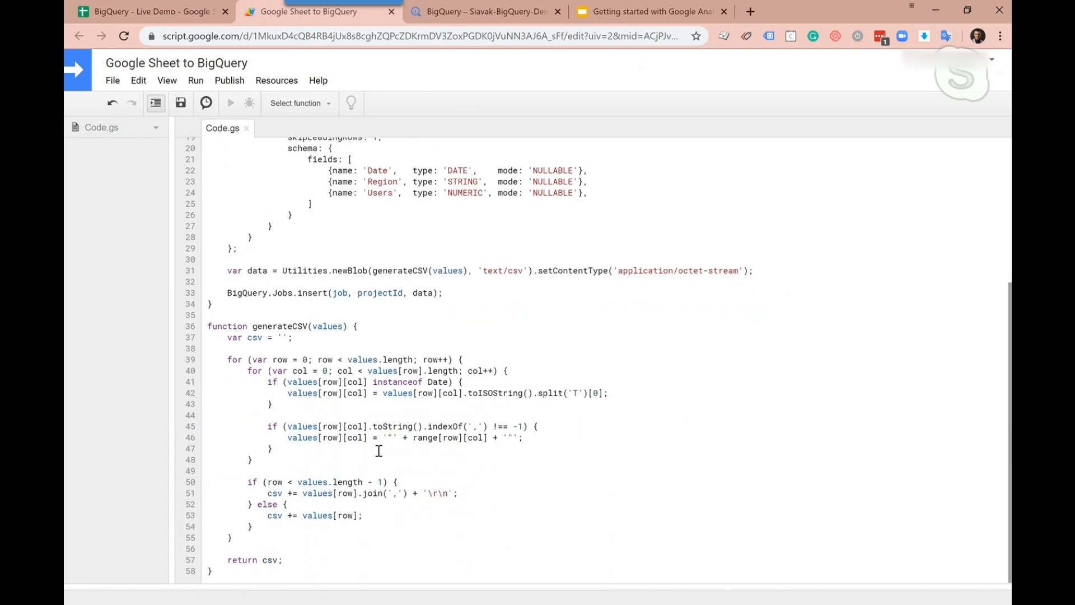
pyautogui.scroll(5, 336, 272)
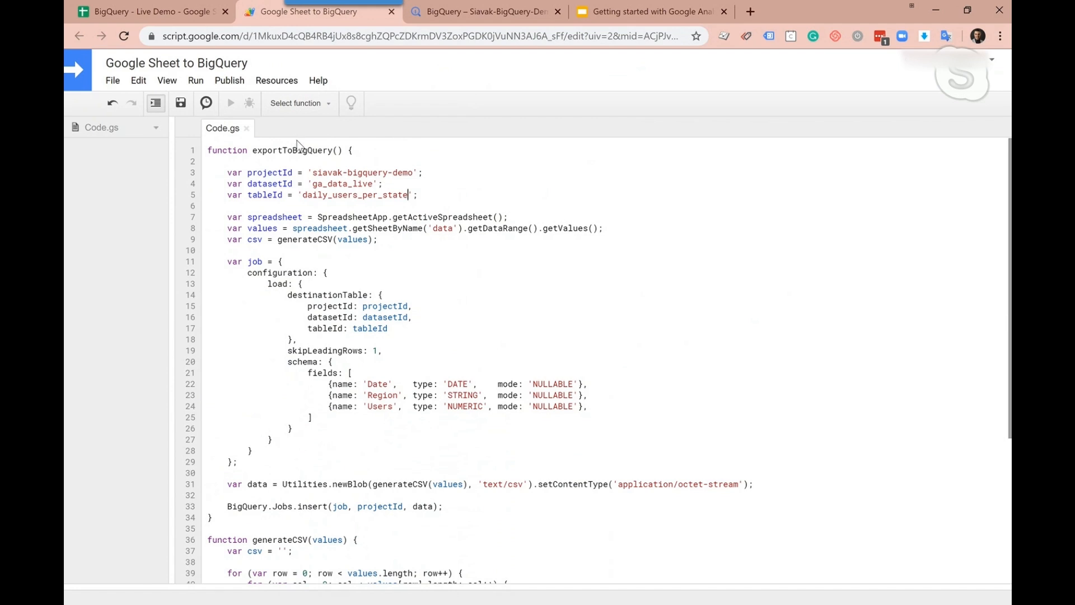
pyautogui.click(276, 80)
pyautogui.click(322, 142)
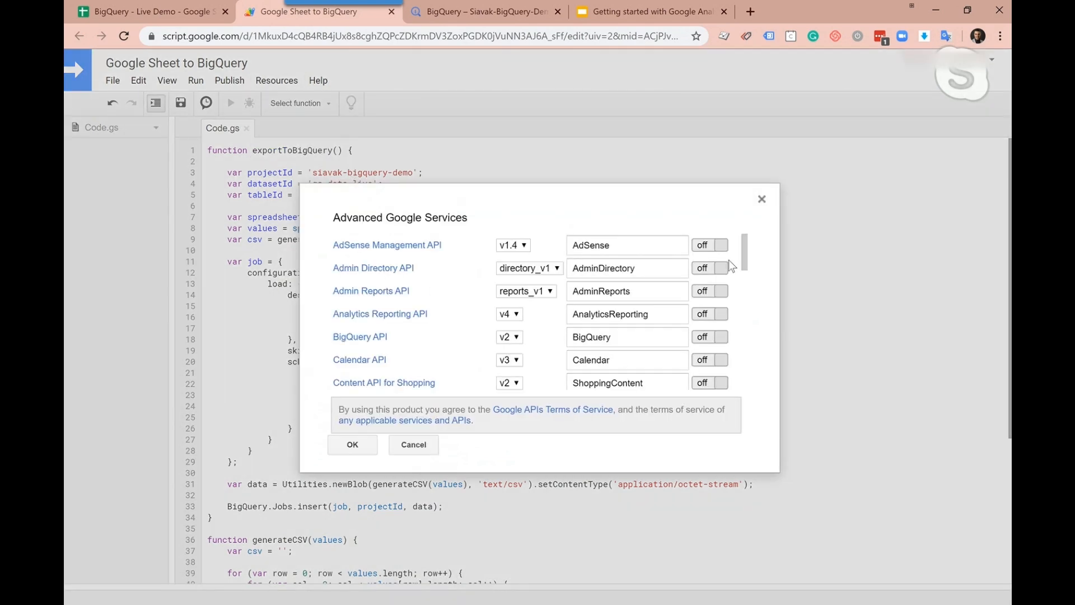
pyautogui.scroll(-1, 746, 256)
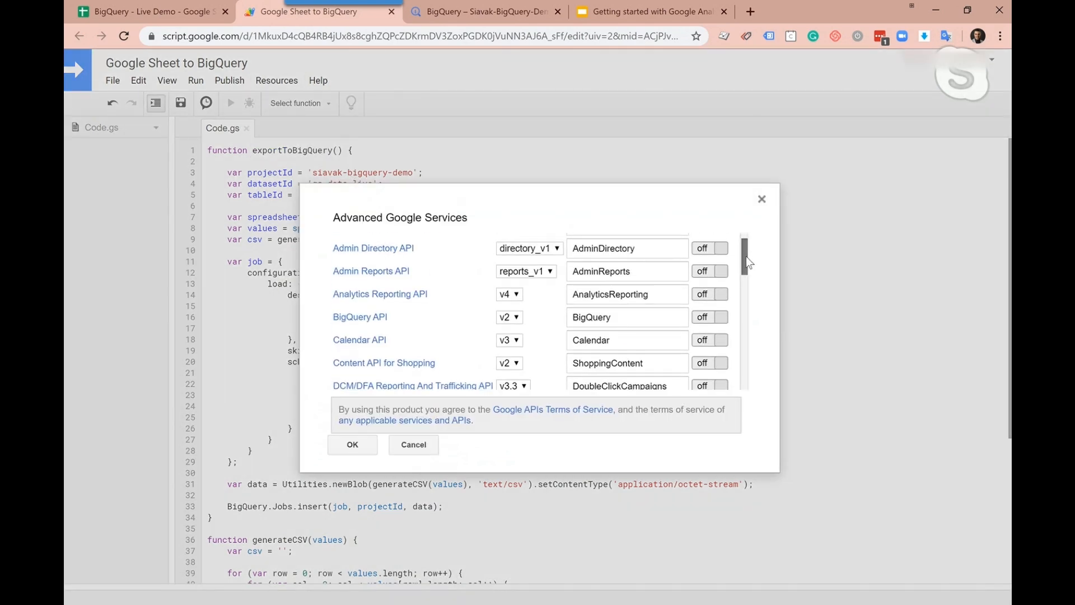
pyautogui.click(698, 316)
pyautogui.click(353, 445)
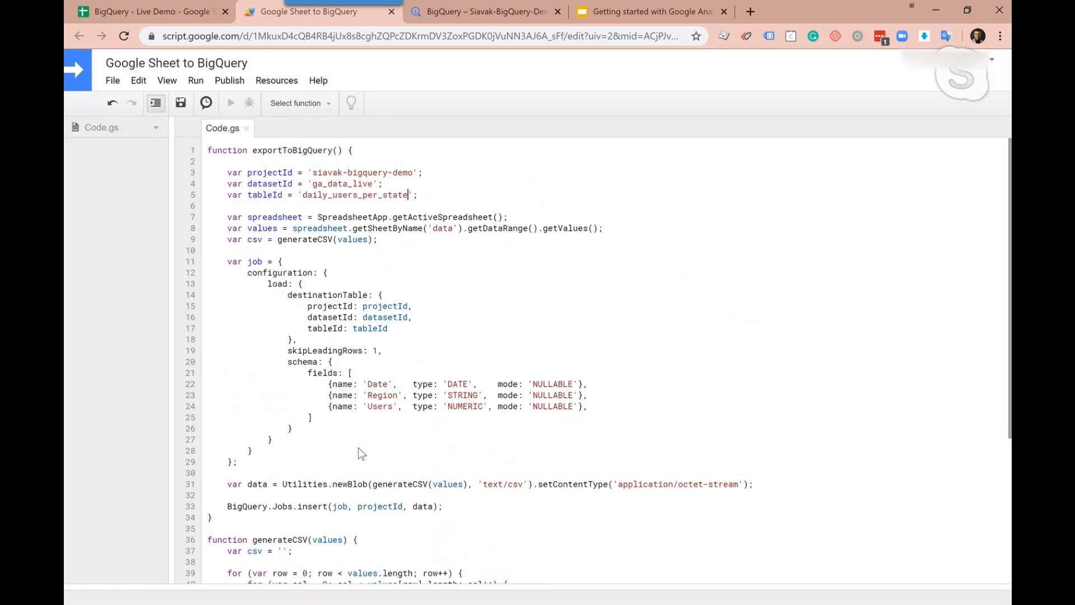
# Try to run the exportToBigQuery function, review its permission request, and start the run again
pyautogui.click(301, 106)
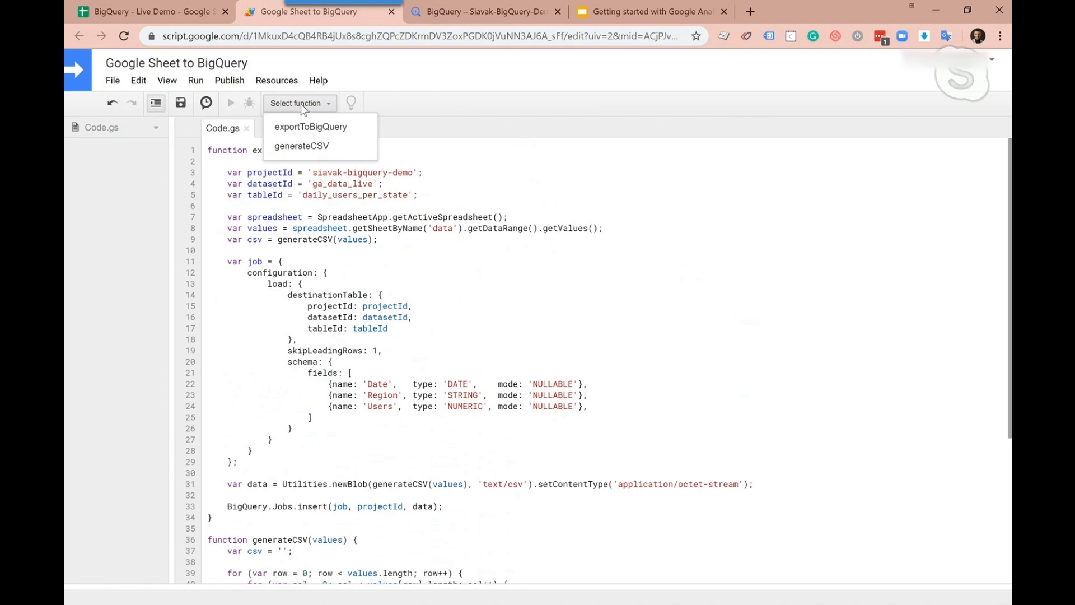
pyautogui.click(313, 128)
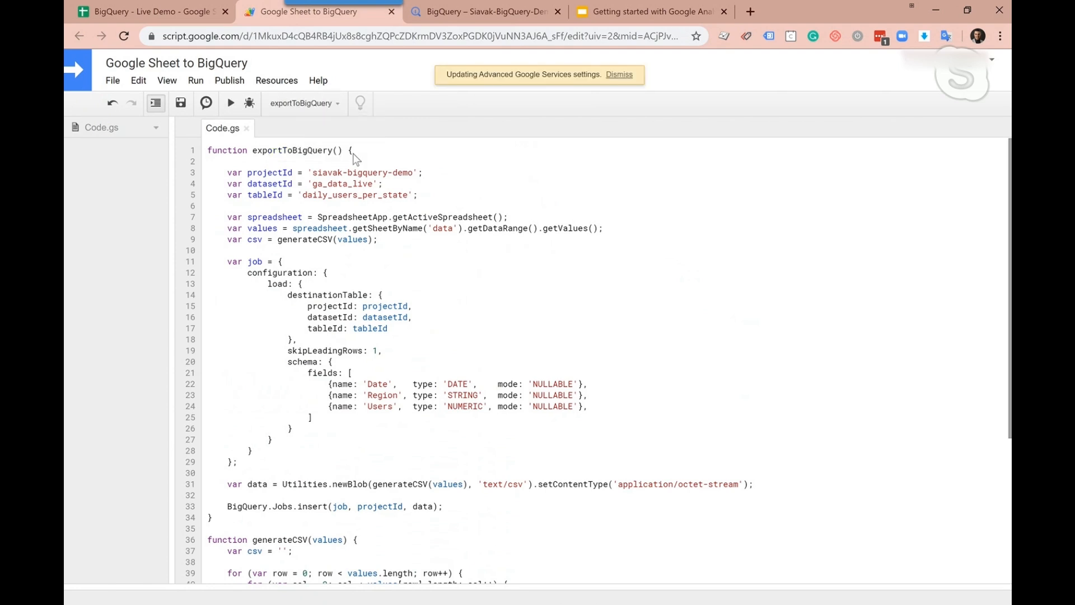
pyautogui.click(230, 104)
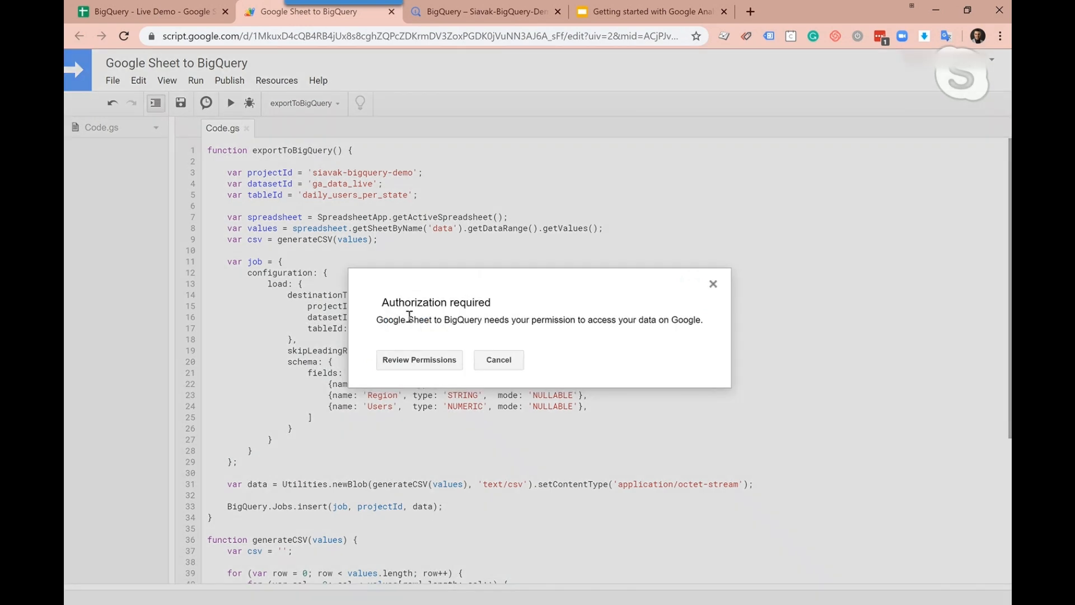
pyautogui.click(431, 364)
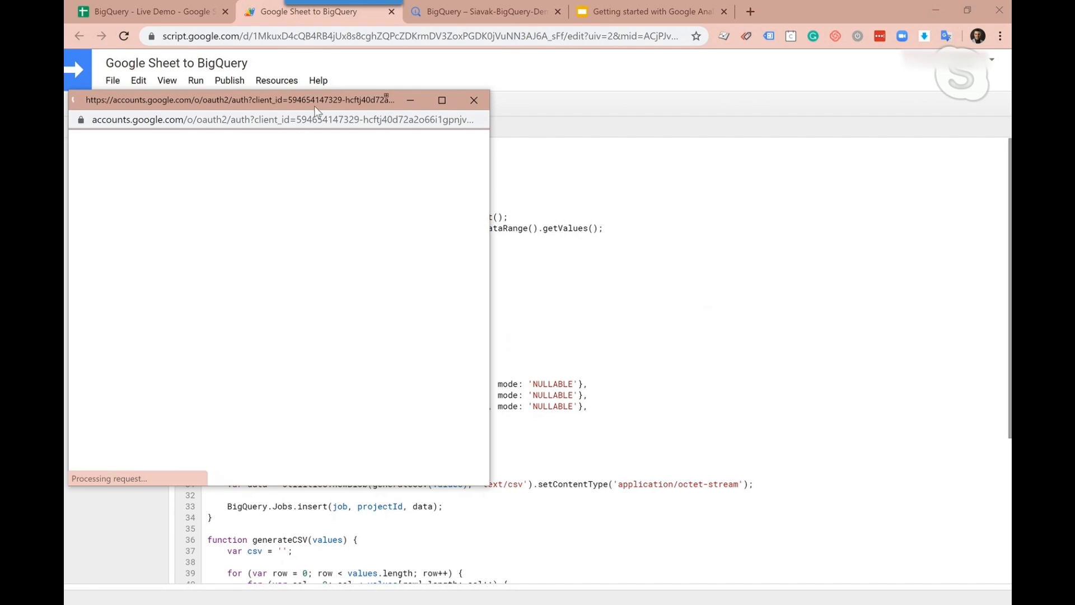
pyautogui.moveTo(314, 98); pyautogui.dragTo(405, 98)
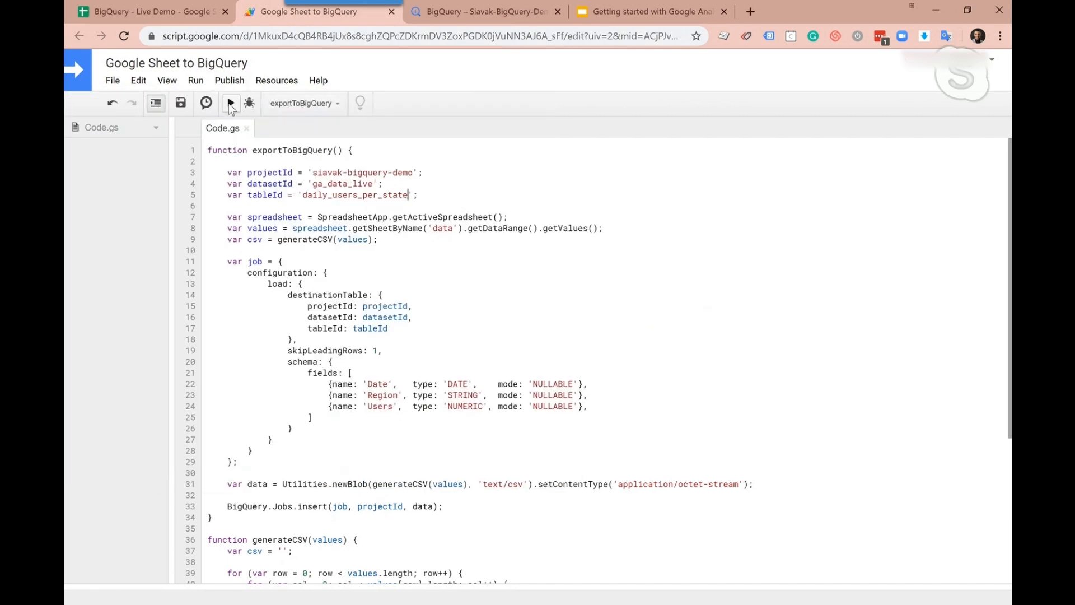
pyautogui.click(230, 103)
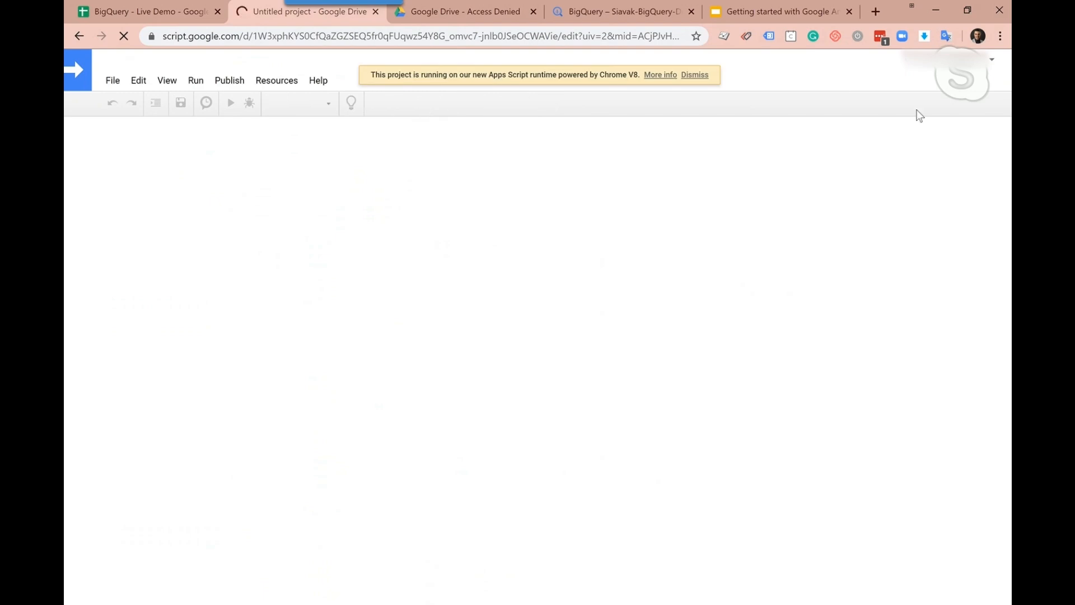
# Try to switch the untitled script project to another Google account, and close that project's tab
pyautogui.click(989, 66)
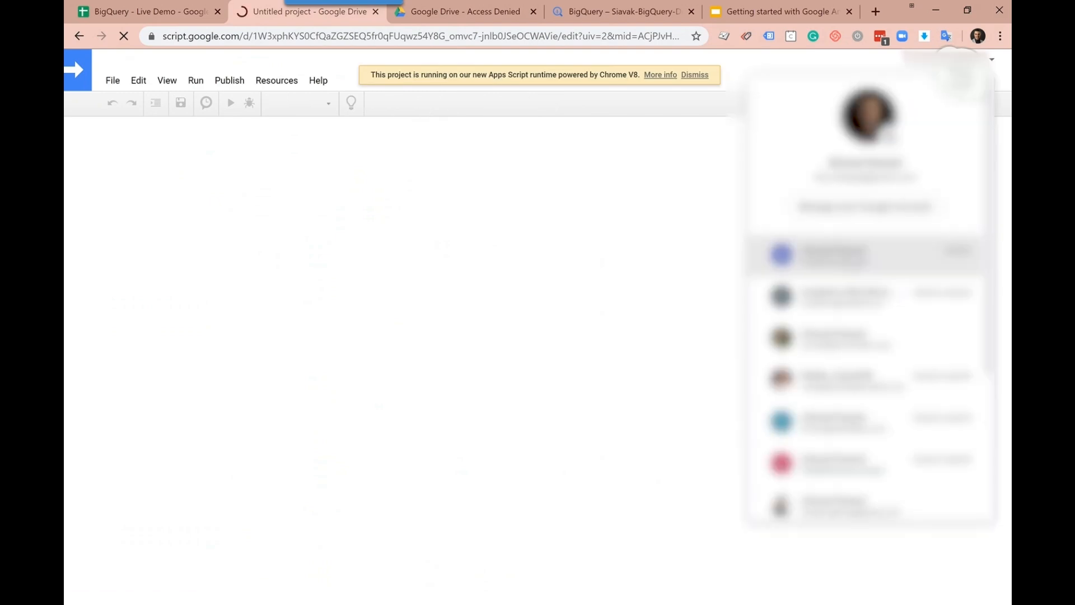
pyautogui.click(818, 254)
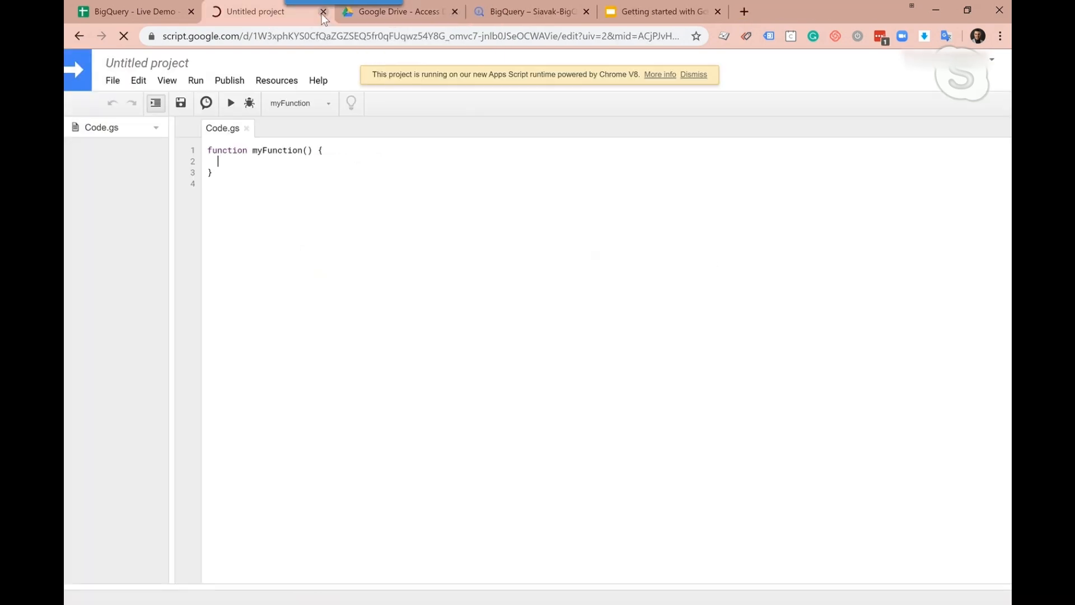
pyautogui.click(323, 12)
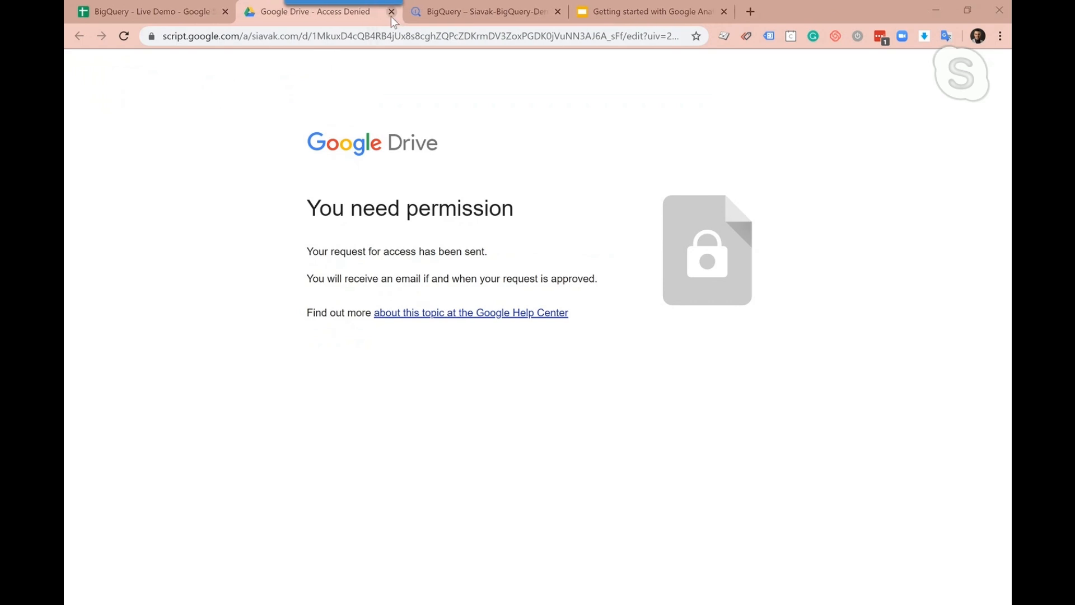
# Return to BigQuery, expand the GA_Data dataset and open its ga_daily_users_state_3 table
pyautogui.click(434, 14)
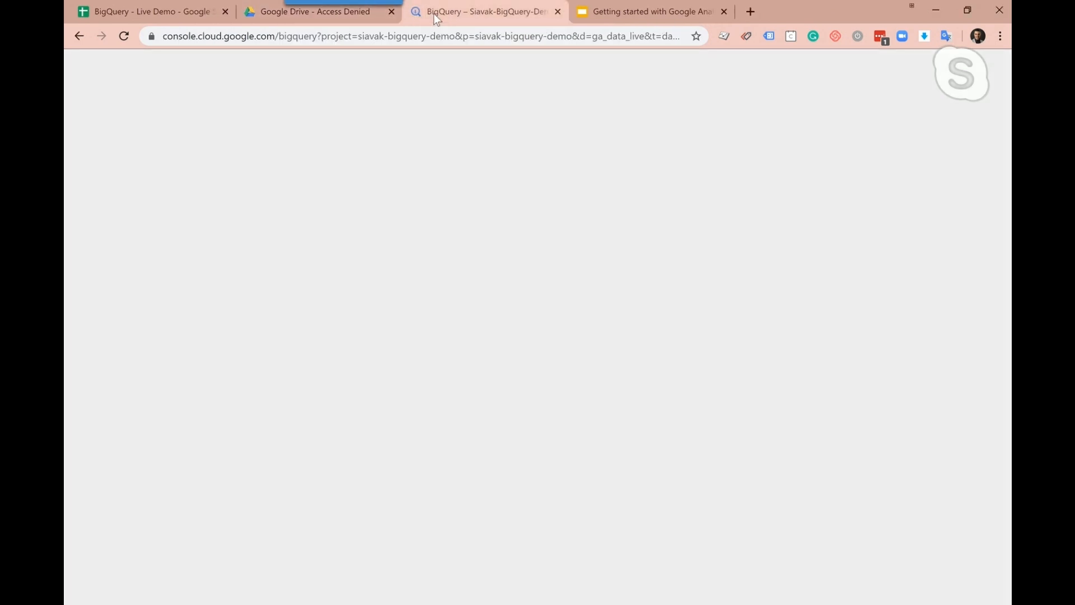
pyautogui.click(168, 367)
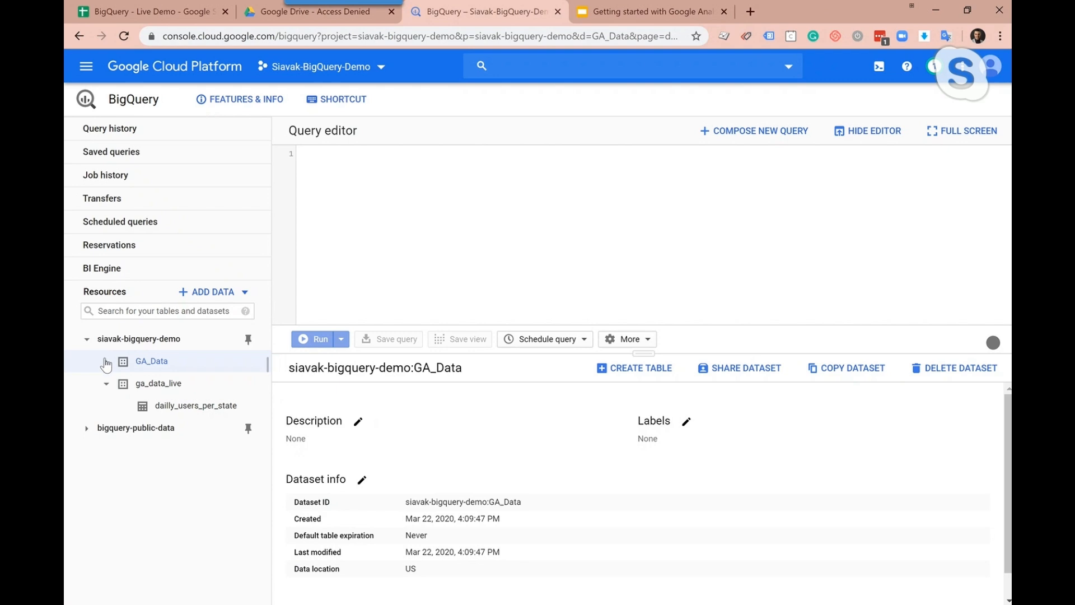
pyautogui.click(107, 364)
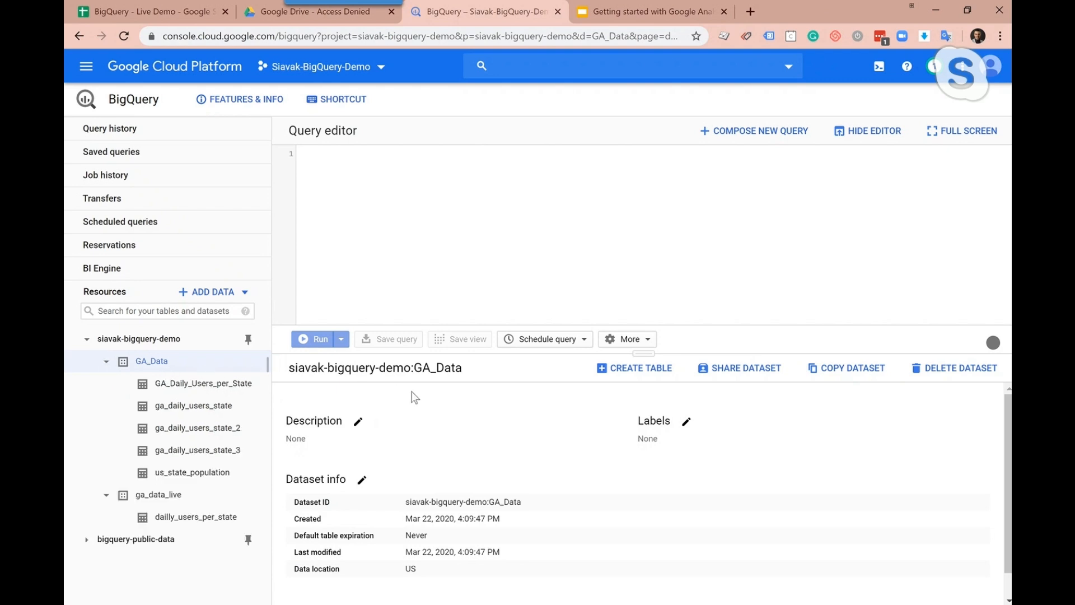
pyautogui.scroll(-1, 414, 397)
pyautogui.scroll(1, 413, 397)
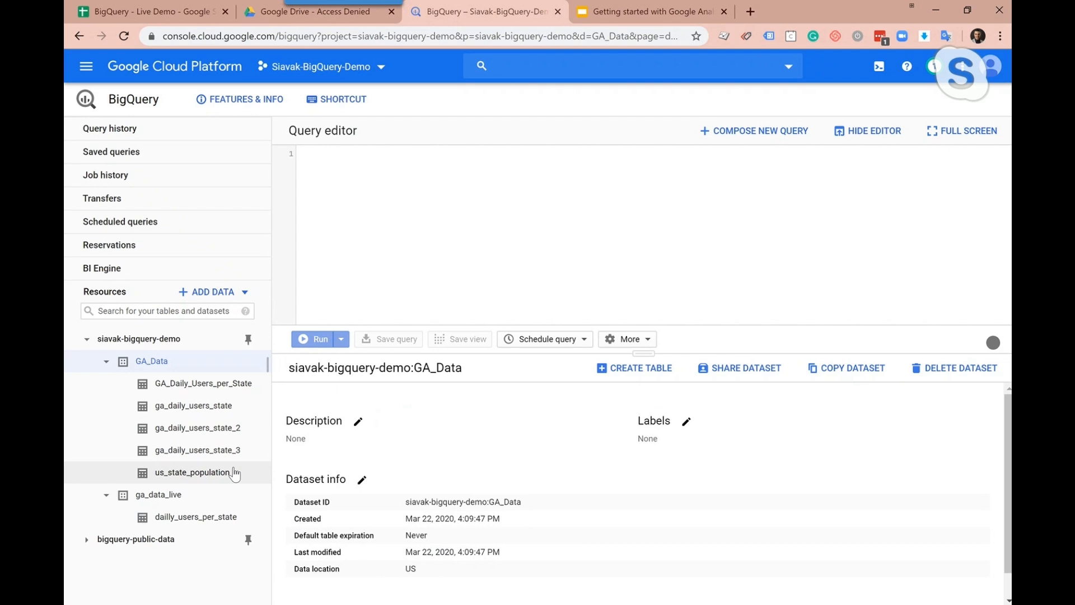
pyautogui.click(177, 455)
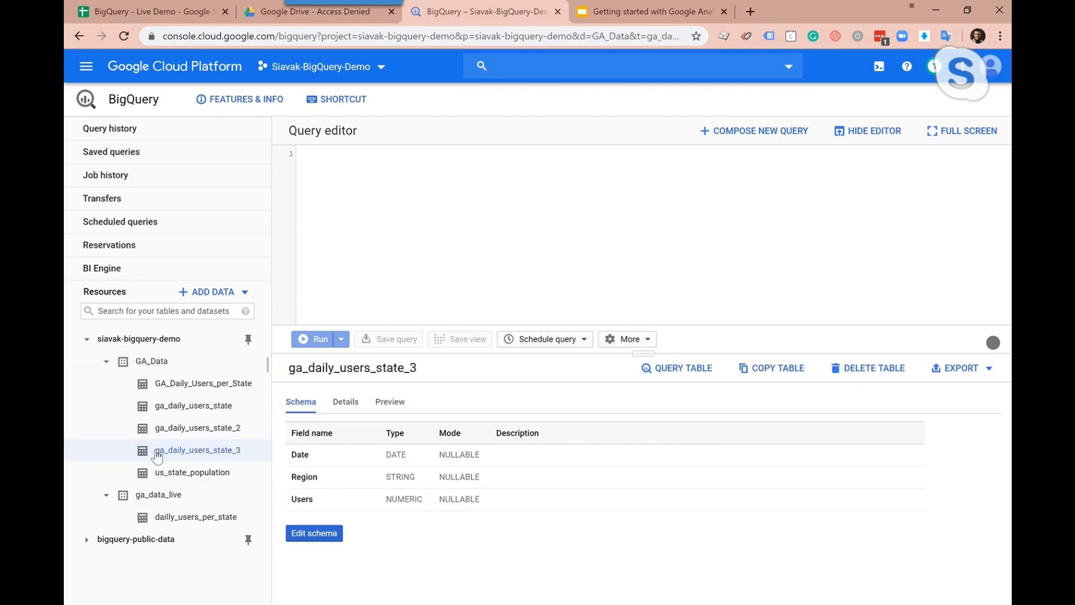
# Preview the rows of the ga_daily_users_state_3 table, enlarging the preview area to read through them and shrinking it again
pyautogui.click(391, 403)
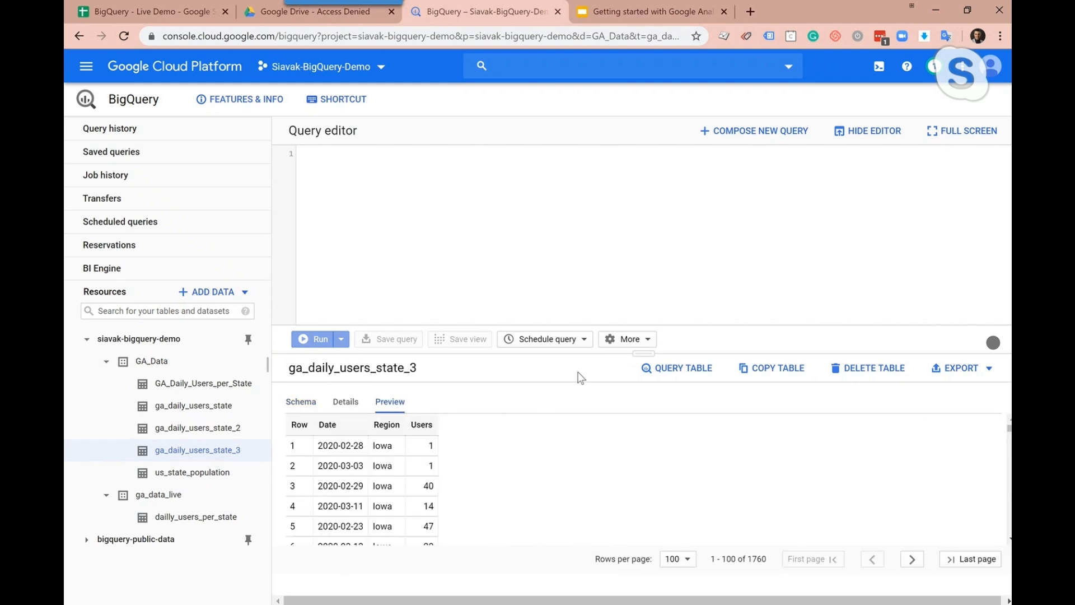
pyautogui.moveTo(648, 353); pyautogui.dragTo(645, 190)
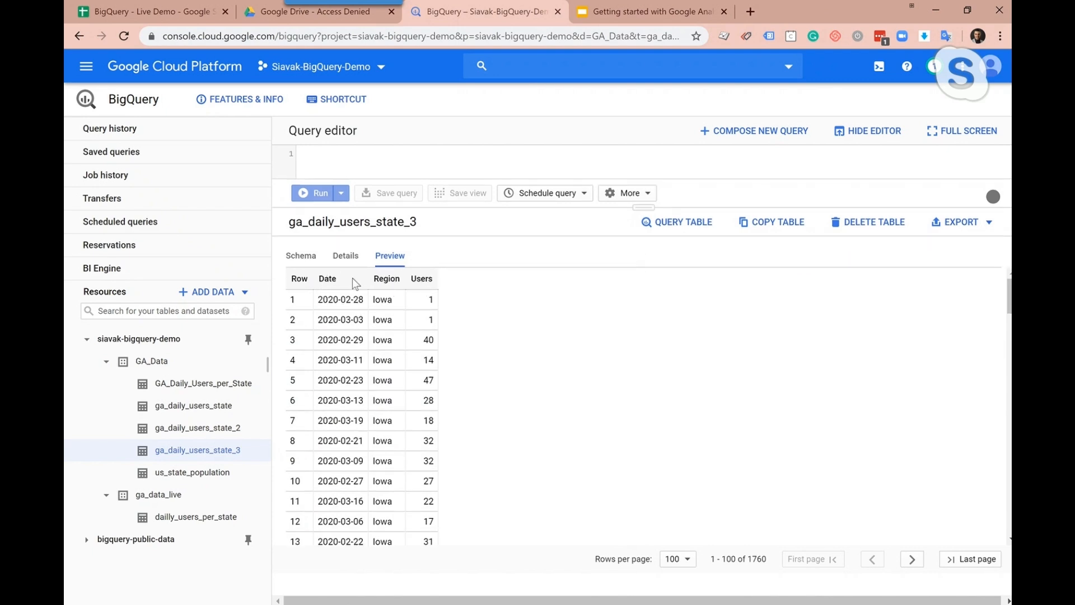
pyautogui.scroll(-20, 387, 358)
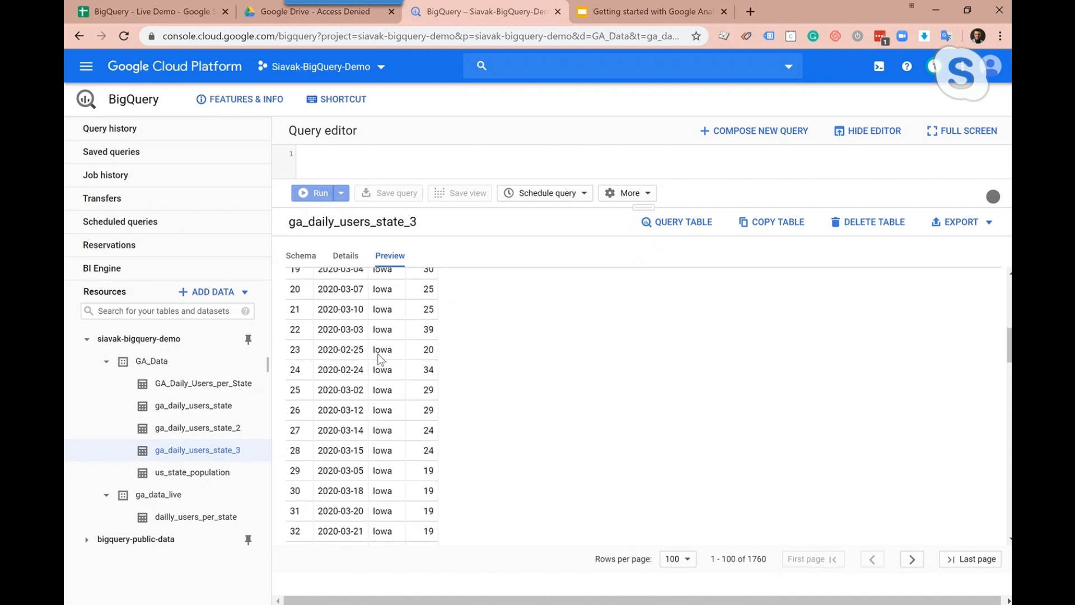
pyautogui.scroll(-2, 404, 342)
pyautogui.scroll(20, 717, 554)
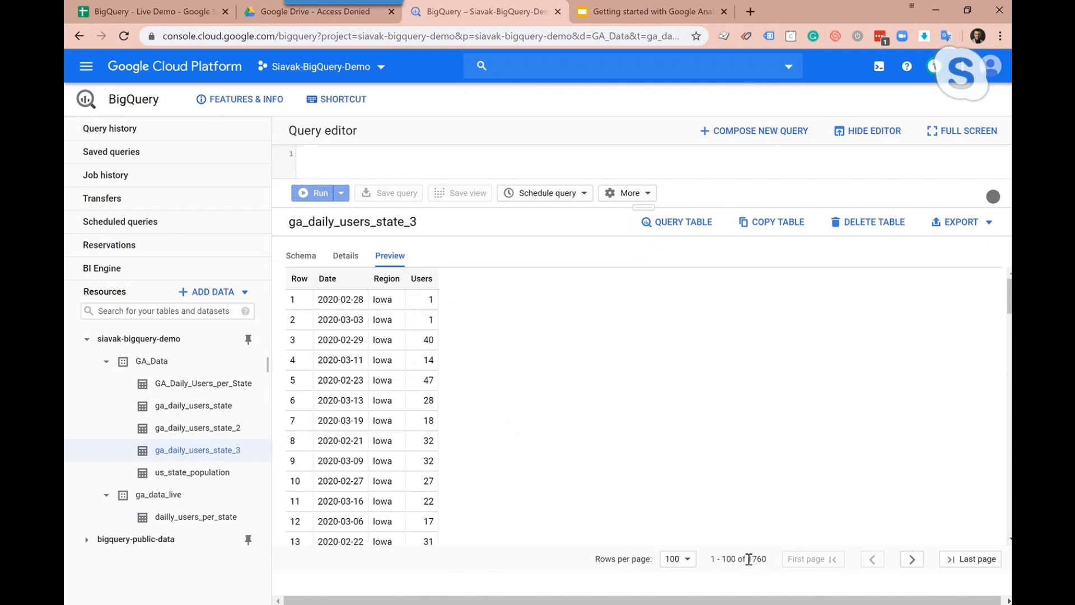
pyautogui.moveTo(647, 235); pyautogui.dragTo(637, 333)
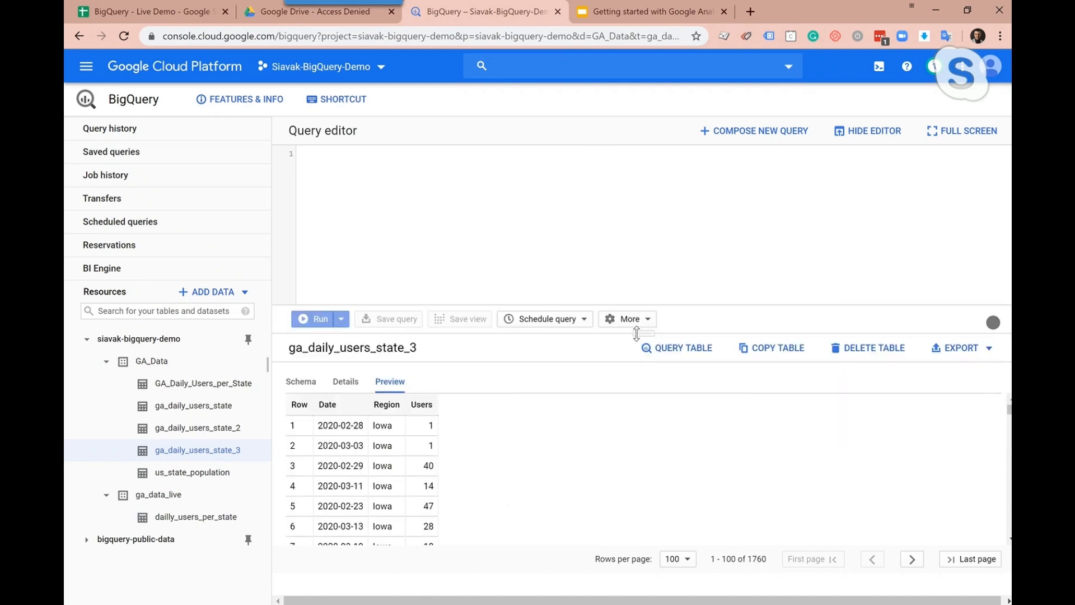
# Query all columns of ga_daily_users_state_3 with a limit of 1000 rows, run the query and check the result's row count
pyautogui.click(703, 351)
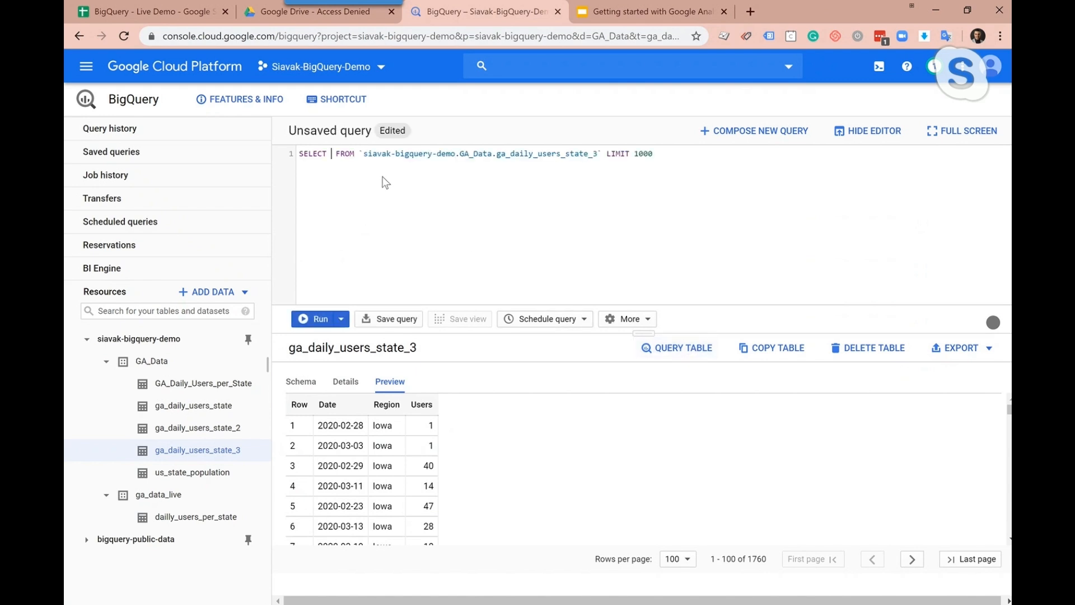
pyautogui.write('*')
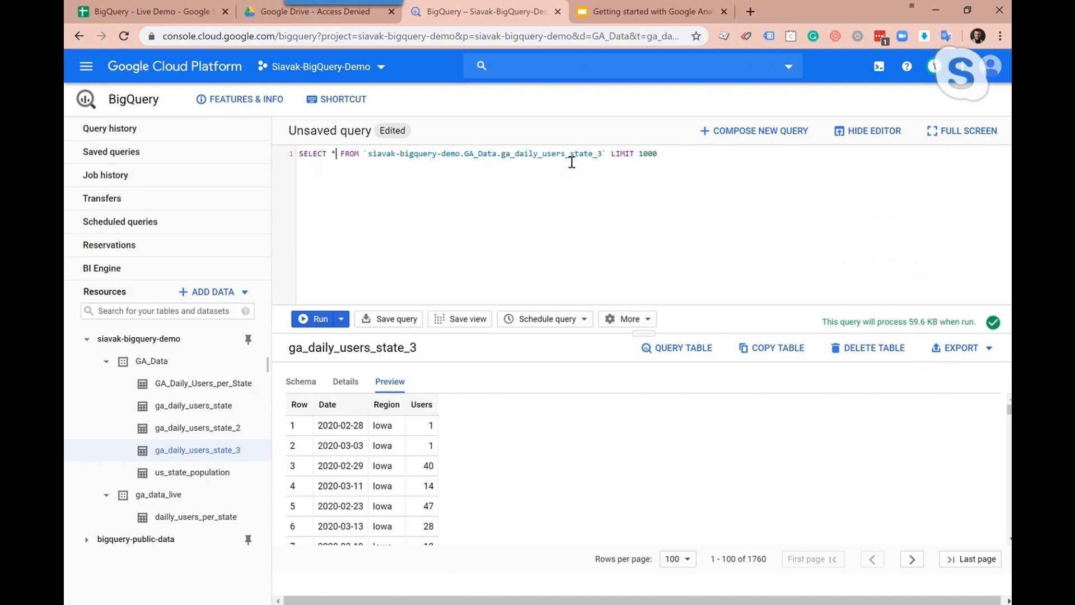
pyautogui.click(320, 319)
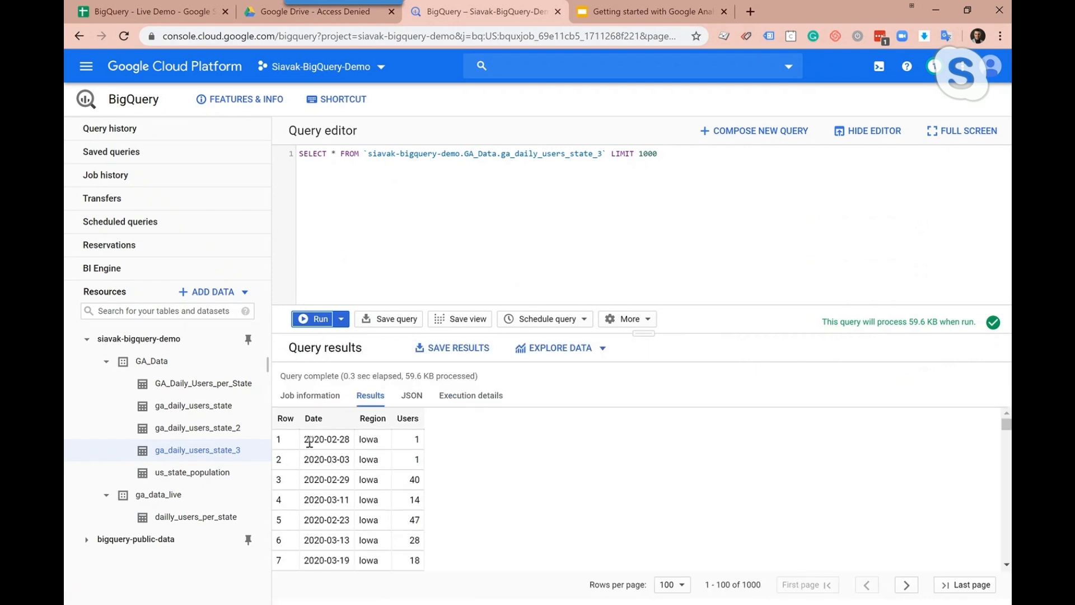
pyautogui.doubleClick(751, 586)
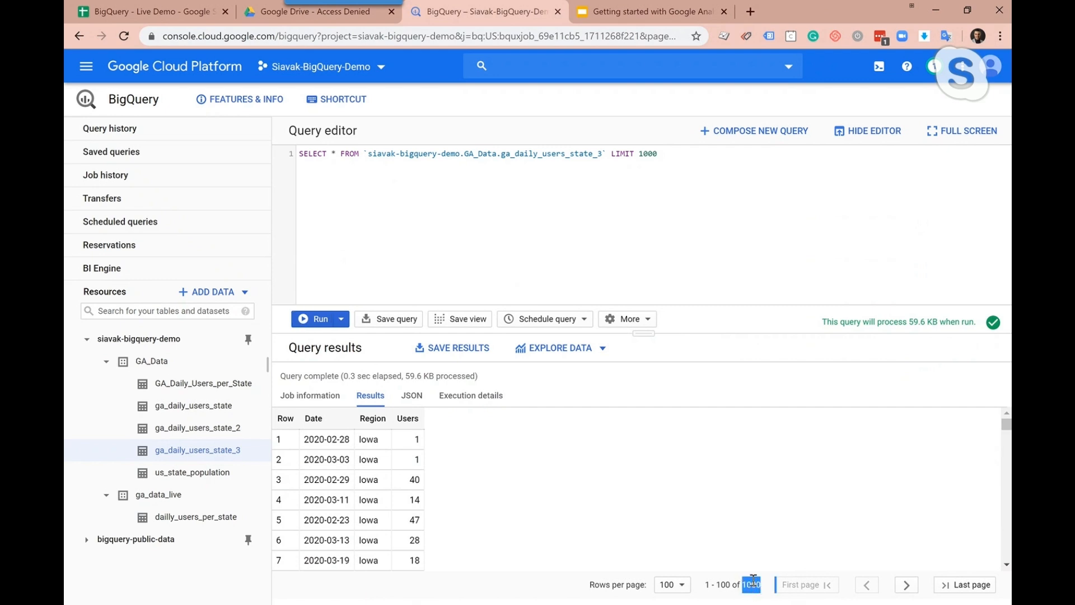
pyautogui.click(686, 154)
# Check the us_state_population schema, and try creating a GA_Data table from Drive with the Google Sheets file format, then cancel
pyautogui.click(224, 481)
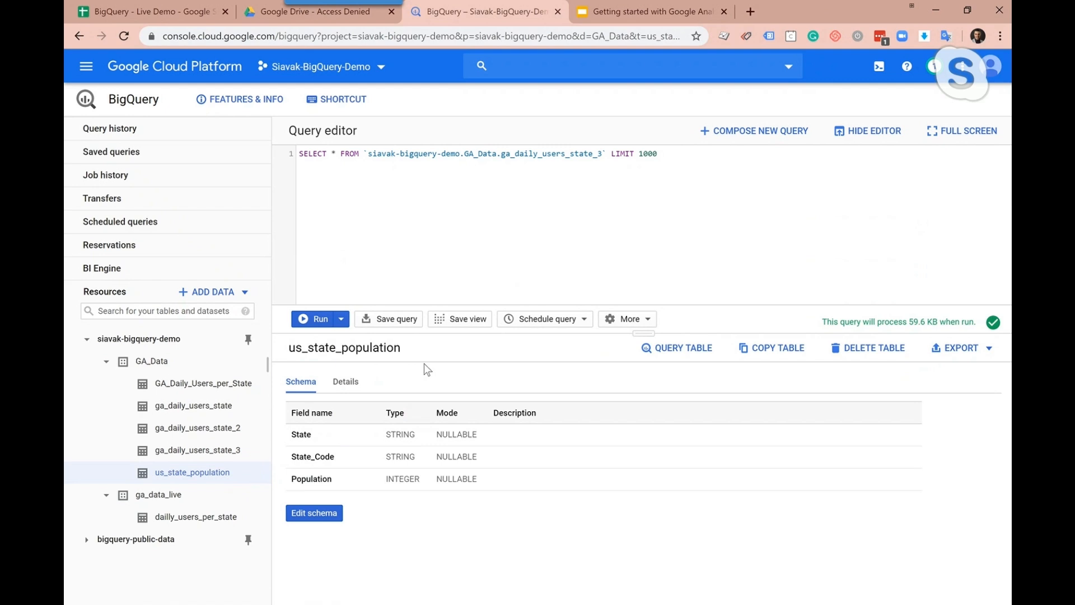
pyautogui.click(167, 368)
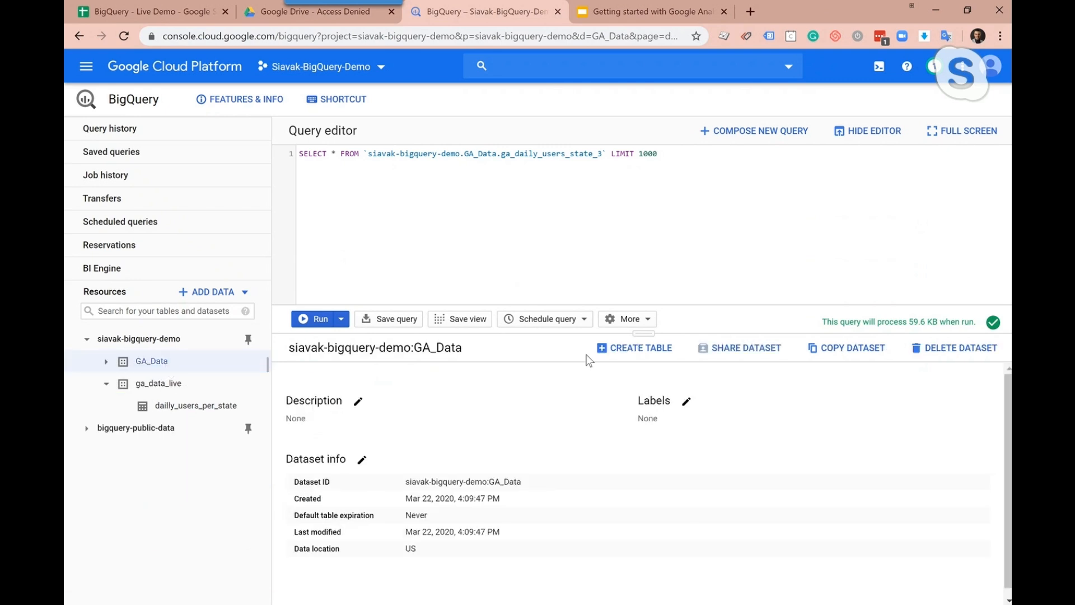
pyautogui.click(655, 361)
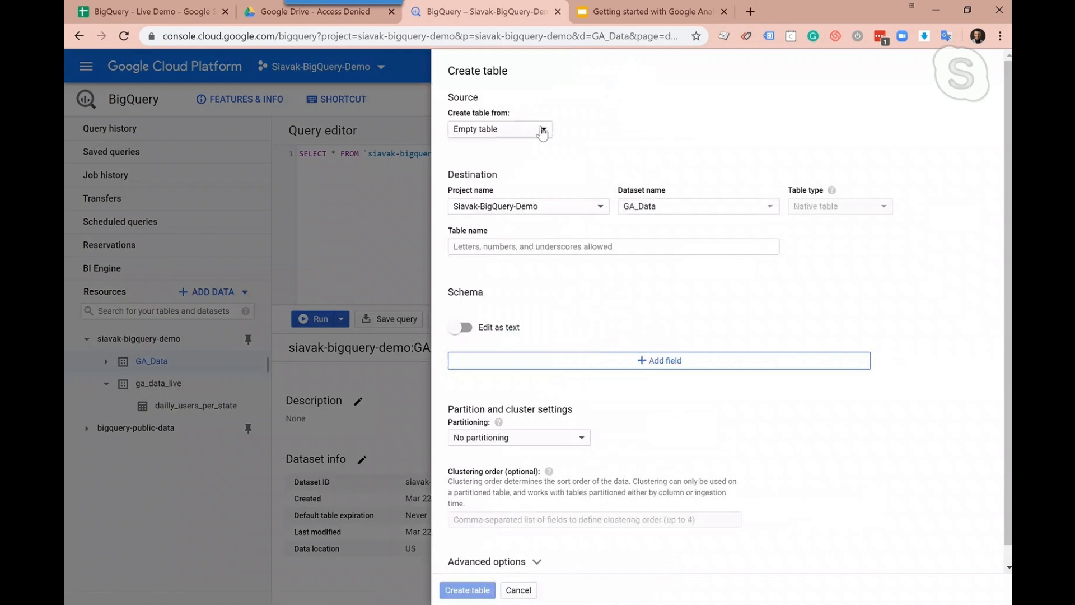
pyautogui.click(541, 132)
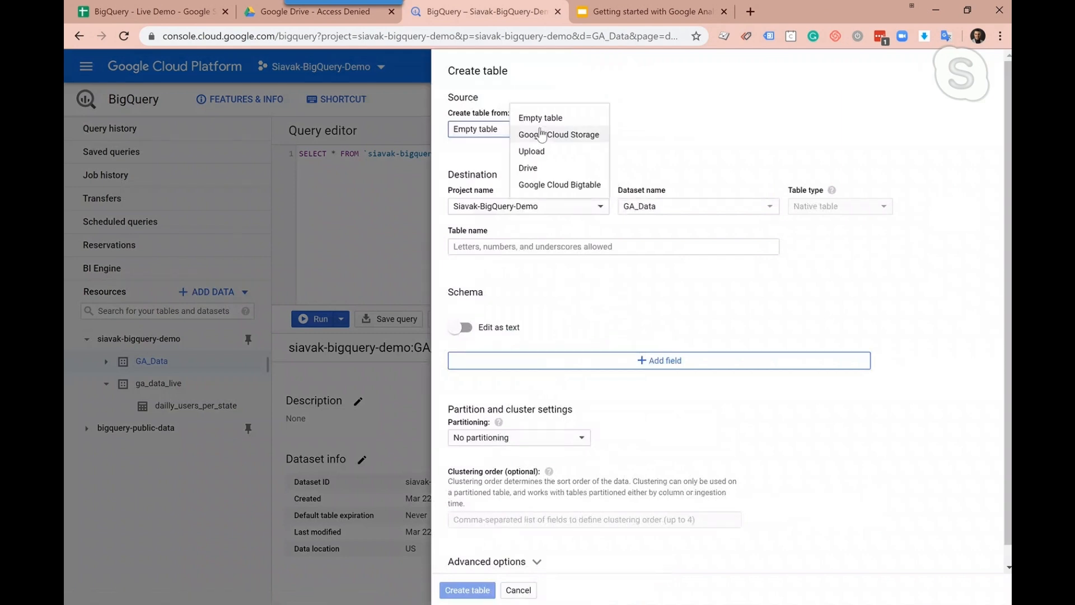
pyautogui.click(550, 168)
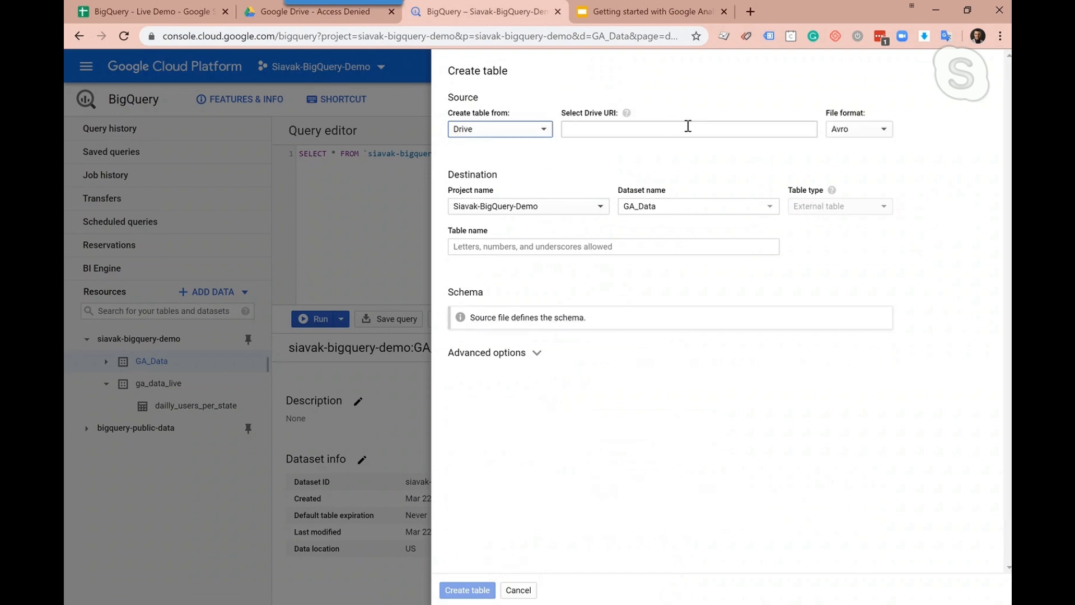
pyautogui.click(859, 131)
pyautogui.click(909, 140)
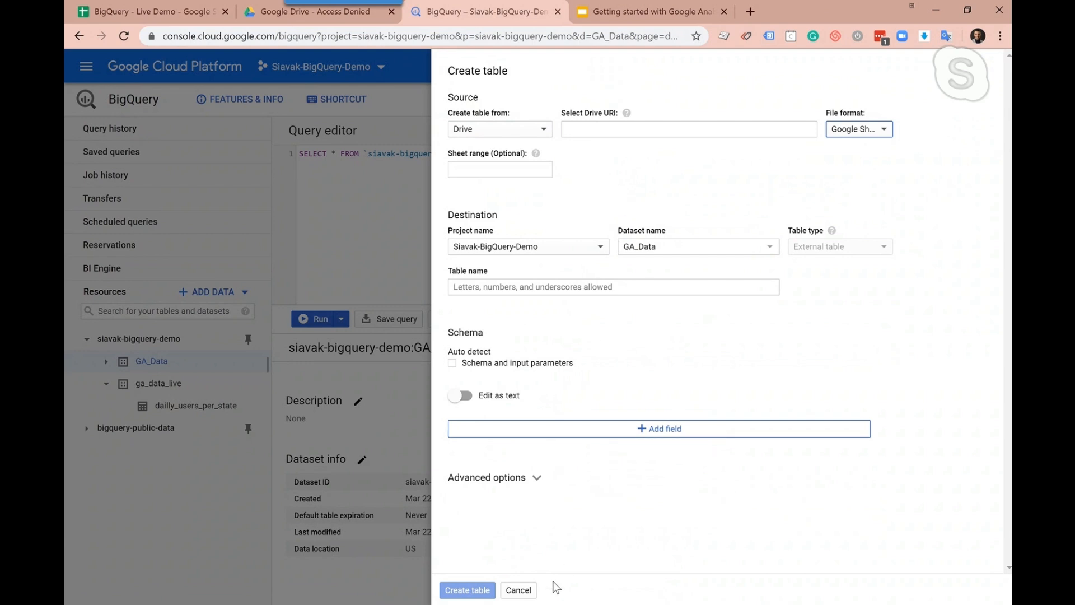
pyautogui.click(519, 591)
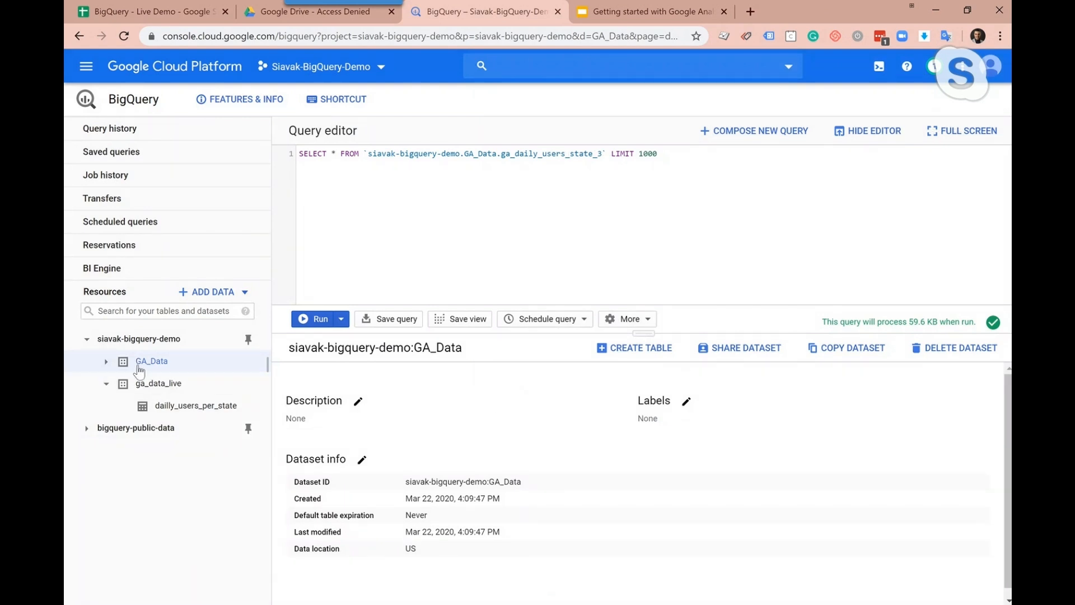
# Reopen the us_state_population table in GA_Data and review its schema, details and external data configuration
pyautogui.click(111, 368)
pyautogui.click(264, 473)
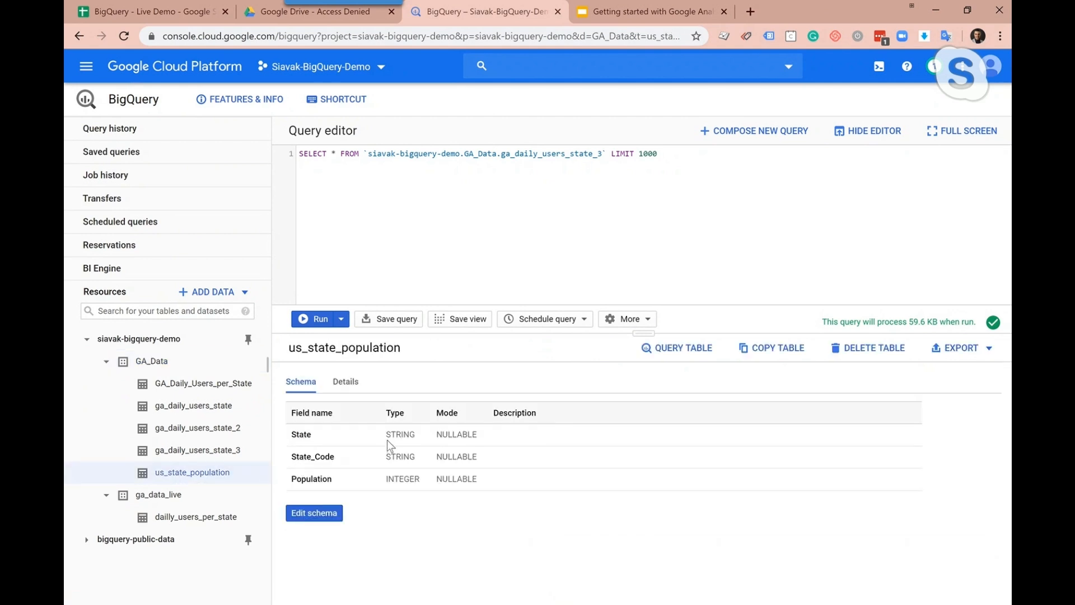
pyautogui.click(350, 387)
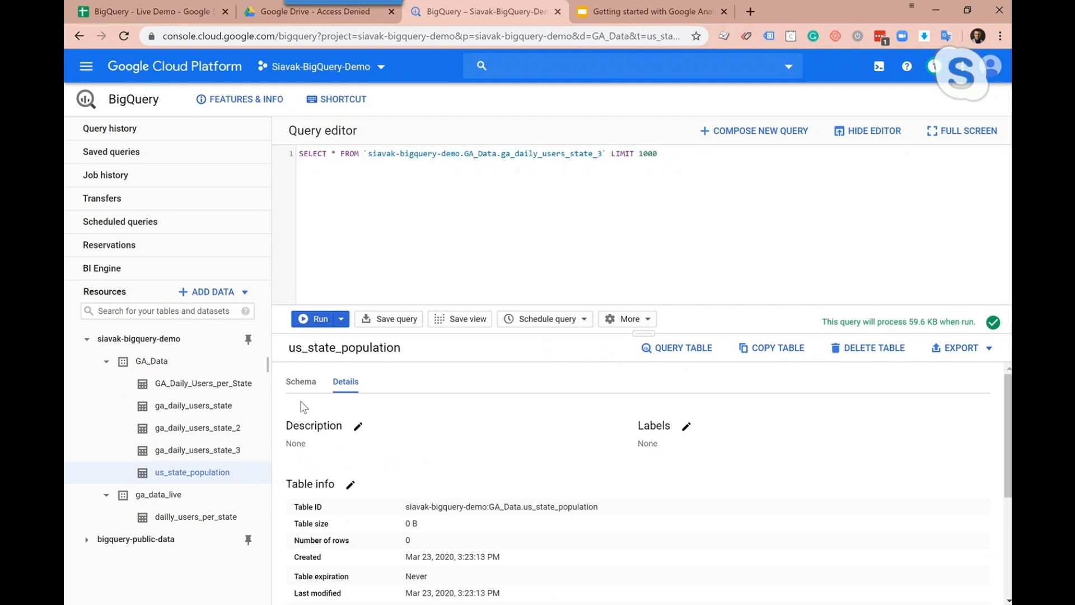
pyautogui.click(299, 384)
pyautogui.click(340, 387)
pyautogui.scroll(-3, 398, 425)
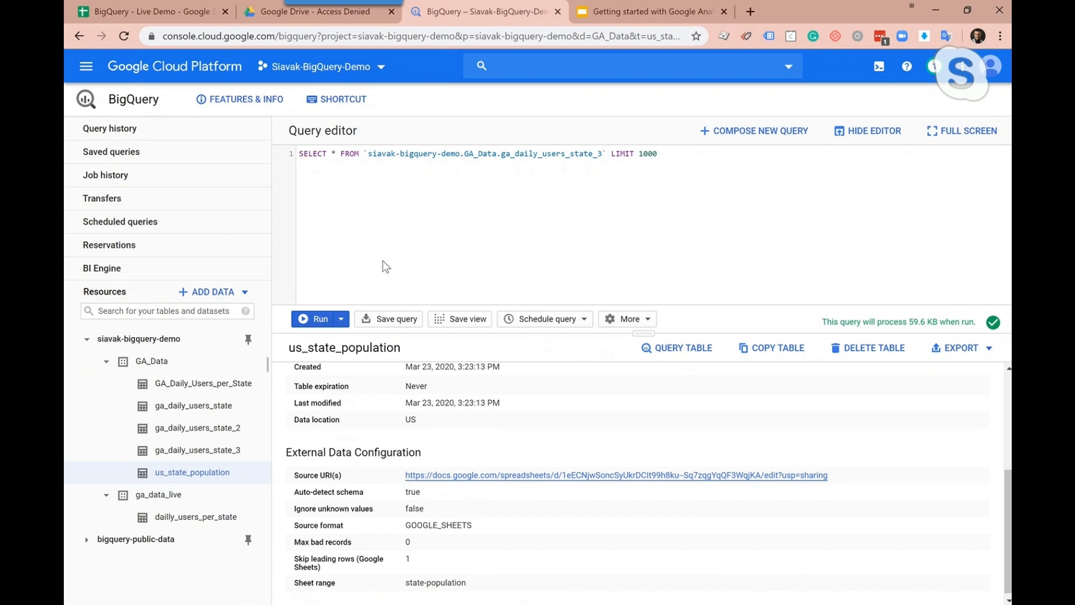
# Load the query from the query history that left-joins ga_daily_users_state_3 with us_state_population on Region = State, limited to 1000 rows
pyautogui.click(162, 138)
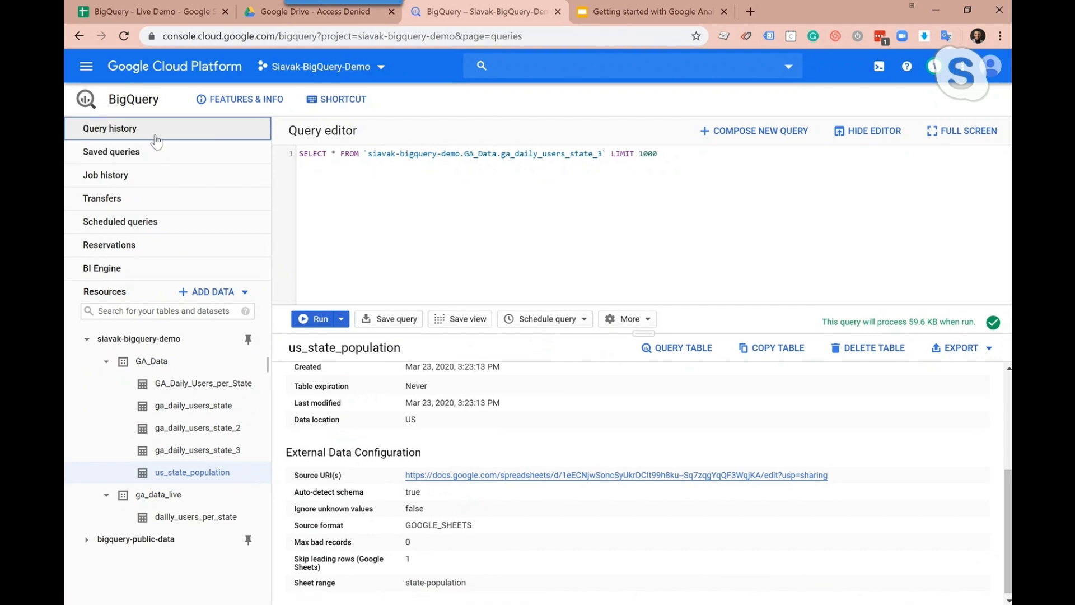
pyautogui.click(156, 140)
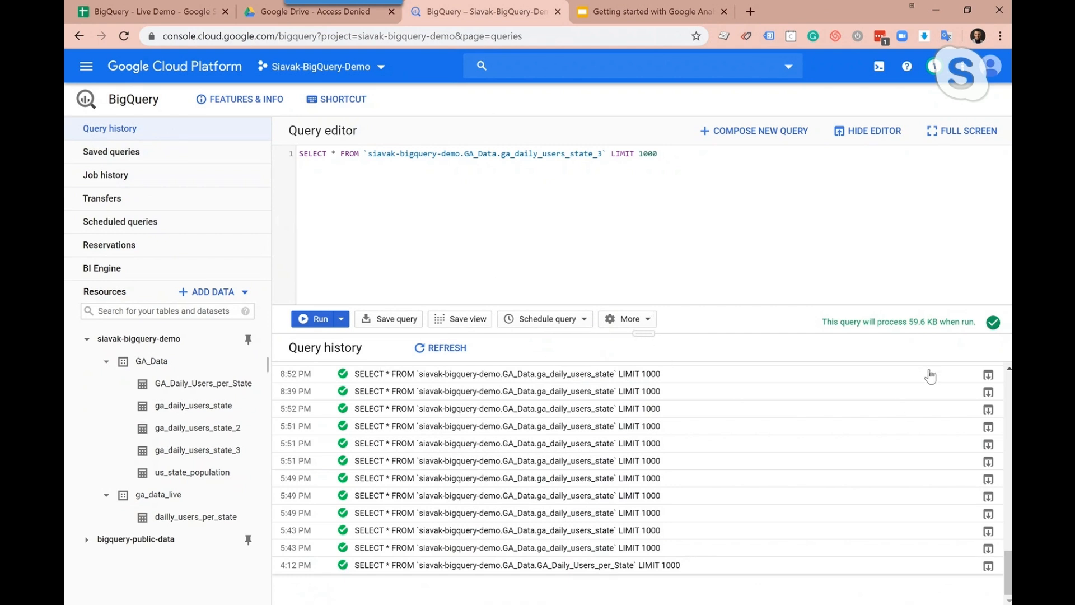
pyautogui.moveTo(636, 332); pyautogui.dragTo(632, 252)
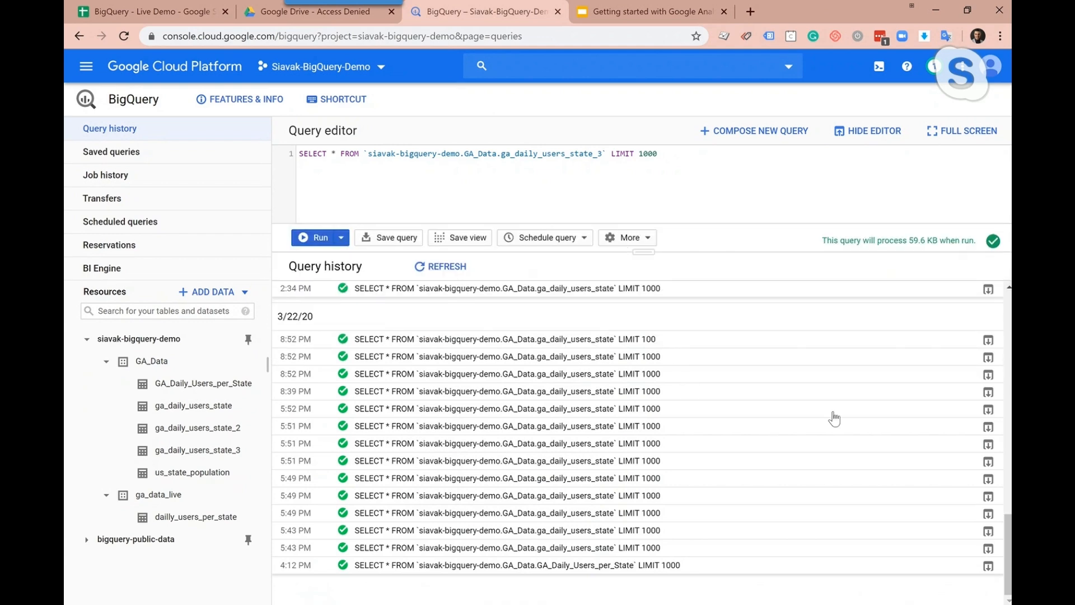
pyautogui.moveTo(1010, 554); pyautogui.dragTo(996, 478)
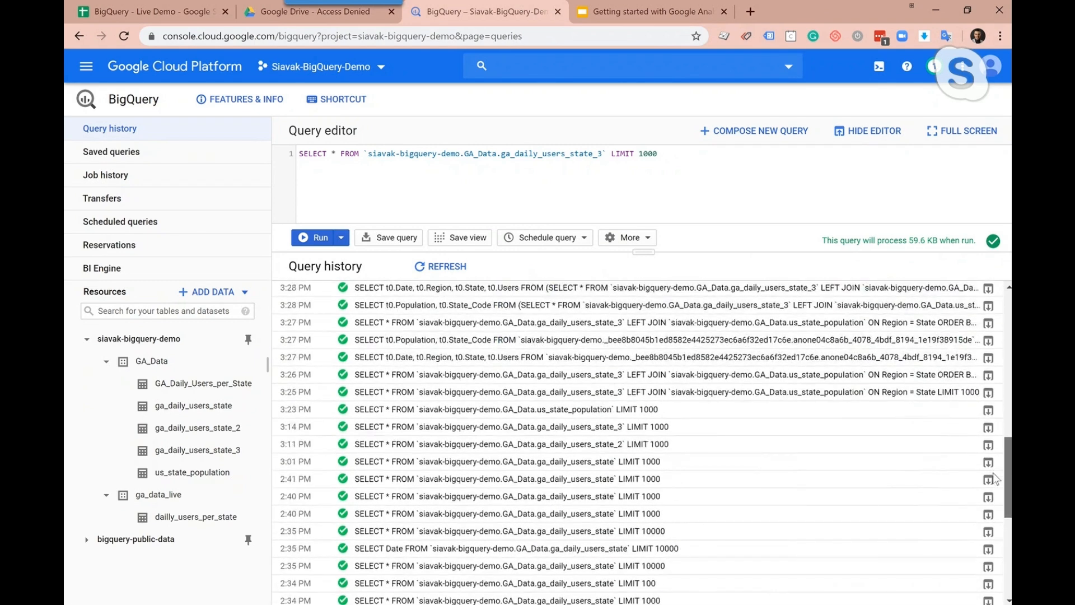
pyautogui.click(681, 398)
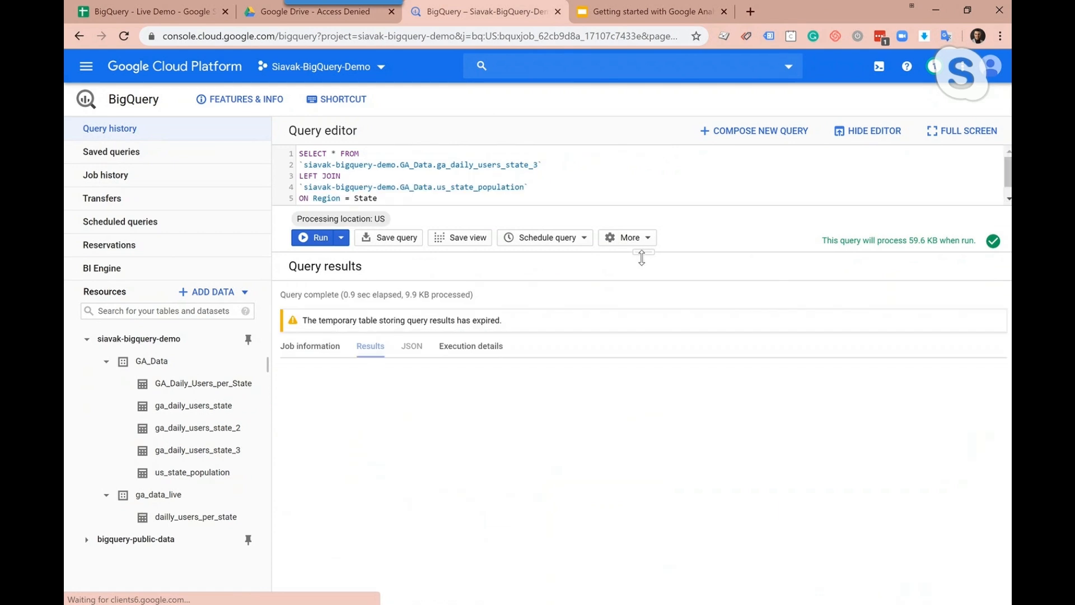
pyautogui.moveTo(642, 257); pyautogui.dragTo(659, 411)
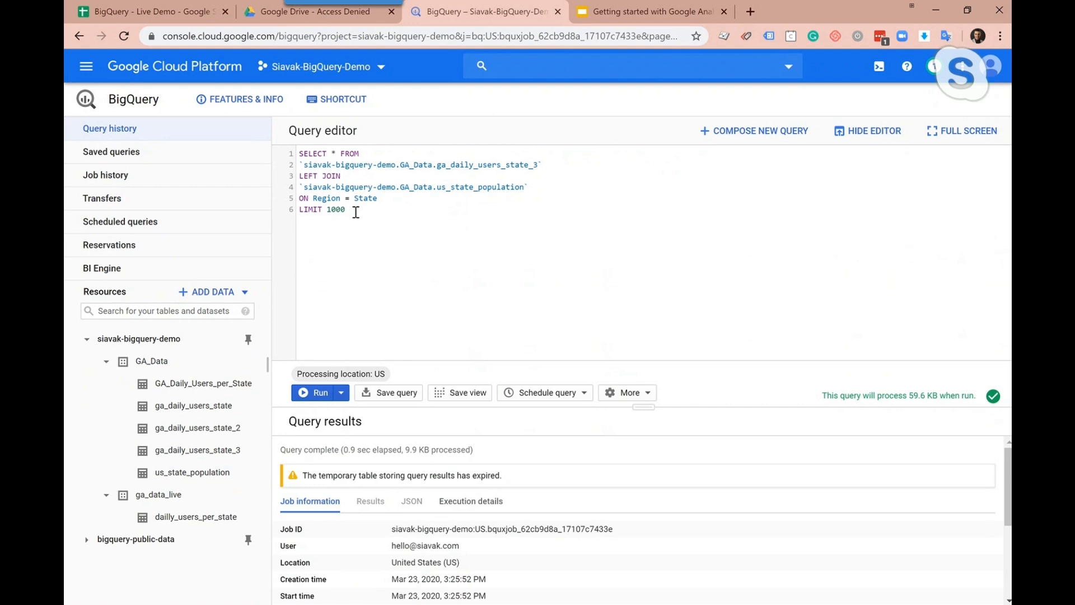
# Run the left join query on Region = State and enlarge the results area
pyautogui.doubleClick(374, 202)
pyautogui.hotkey('ctrl', 'Return')
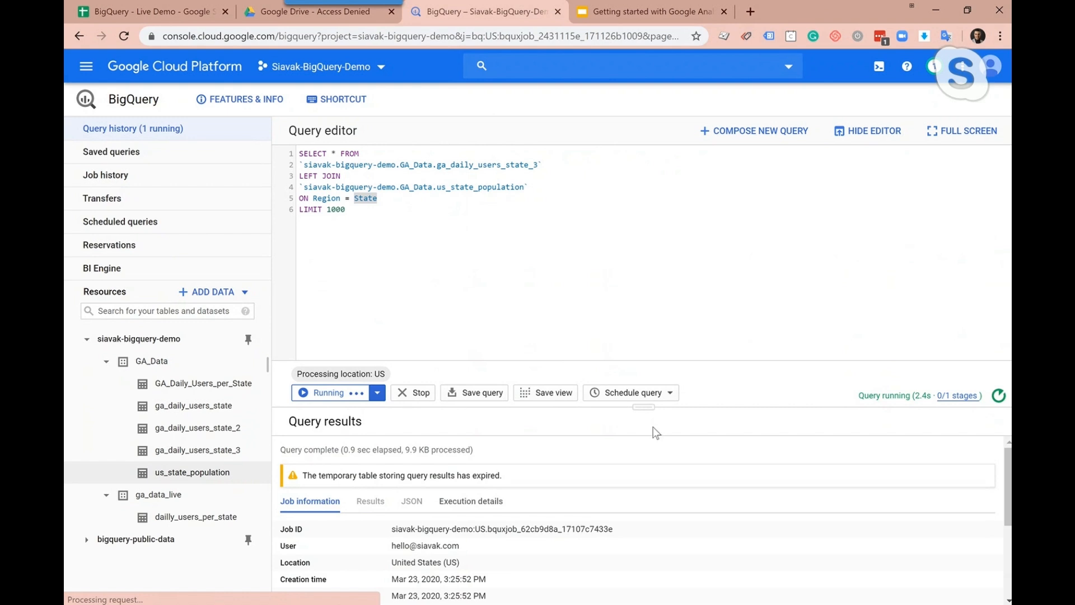
pyautogui.moveTo(644, 407); pyautogui.dragTo(644, 272)
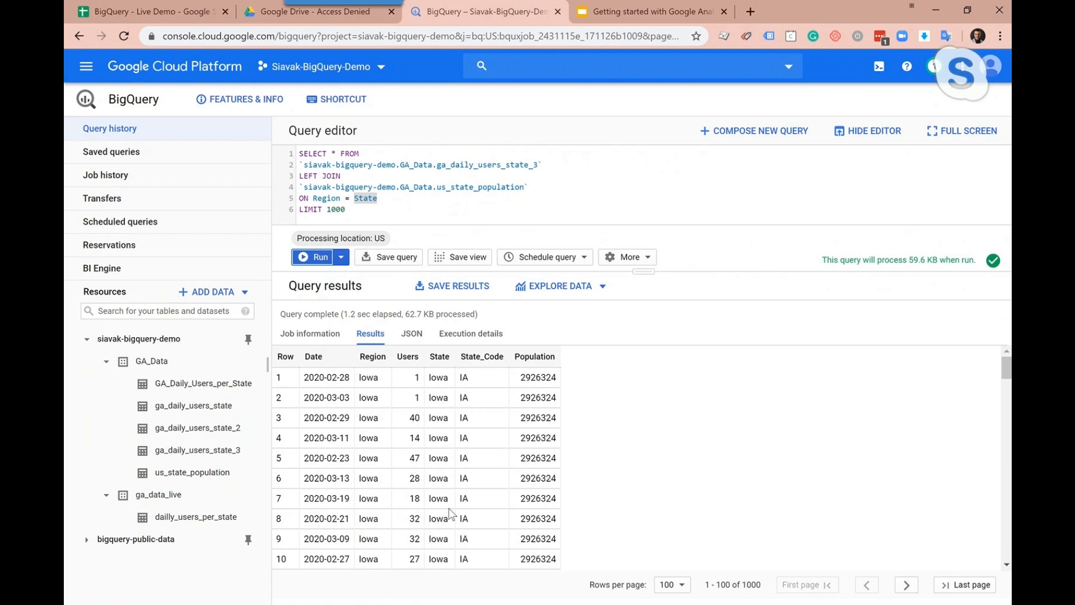
# Explore the joined query results with Data Studio
pyautogui.click(578, 292)
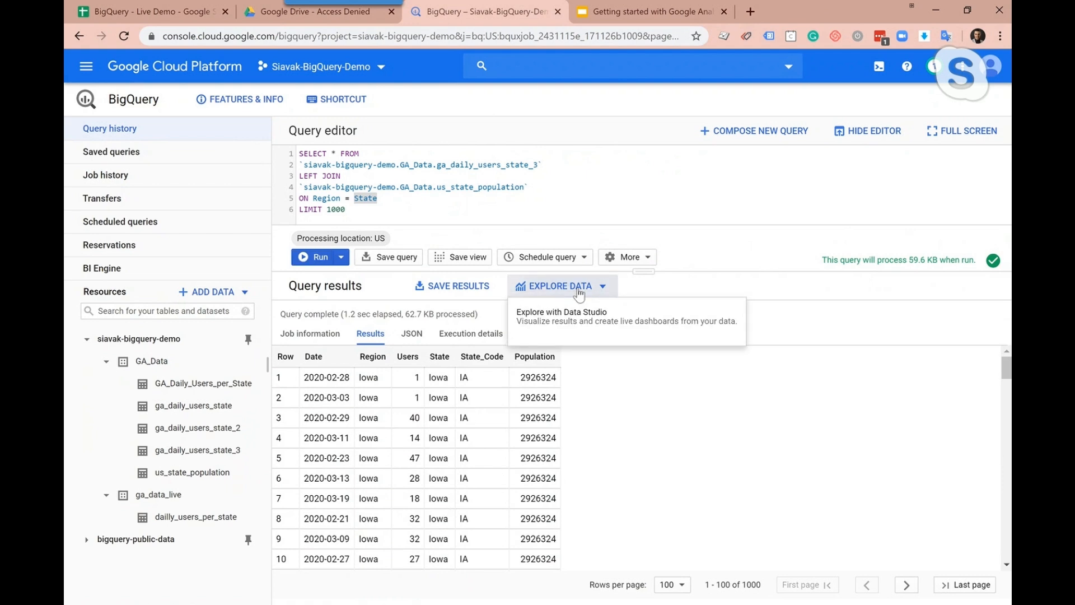
pyautogui.click(558, 326)
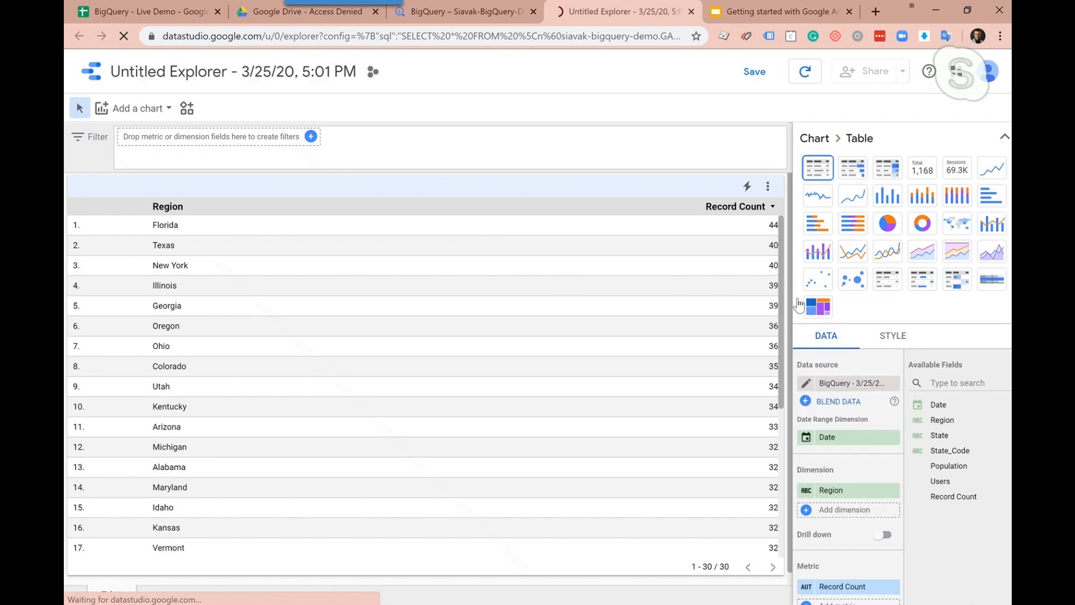
pyautogui.scroll(-1, 788, 302)
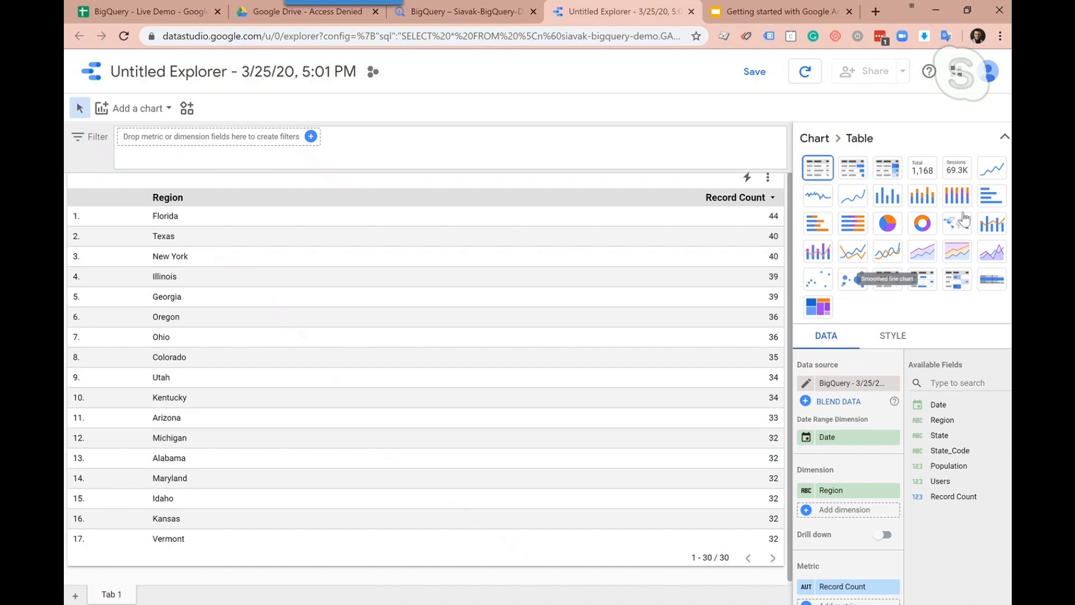
# Change the region table to a bar chart and replace its Record Count metric with Users
pyautogui.click(988, 207)
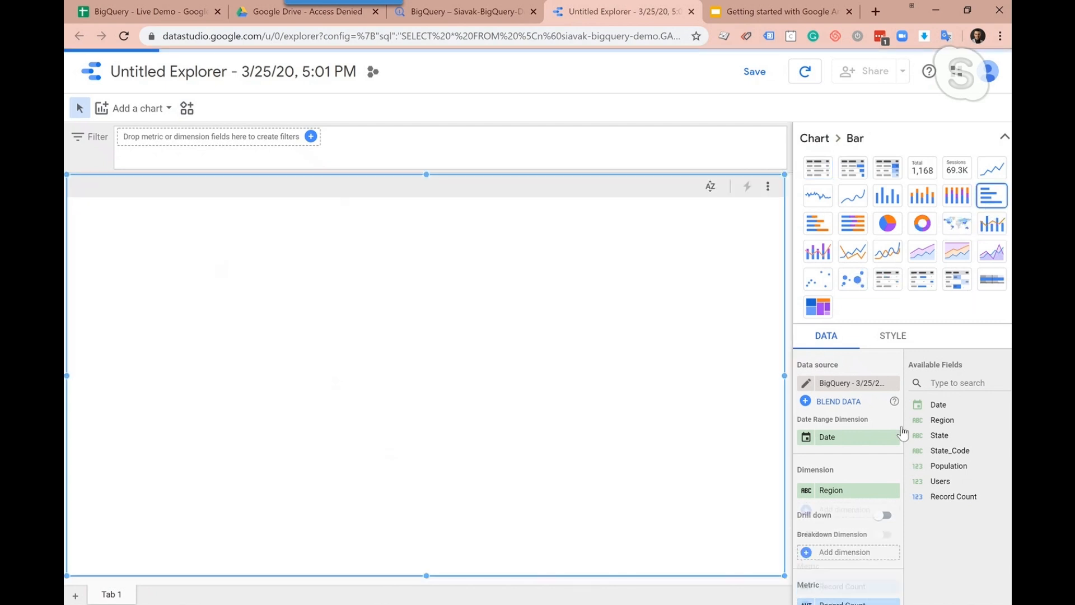
pyautogui.scroll(-4, 856, 472)
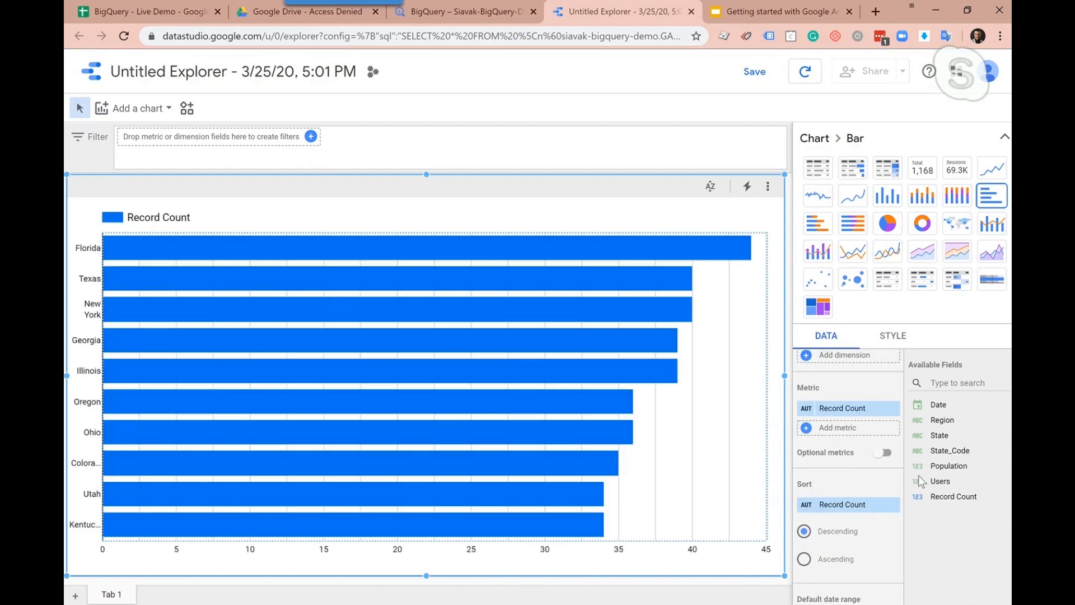
pyautogui.moveTo(958, 484); pyautogui.dragTo(833, 507)
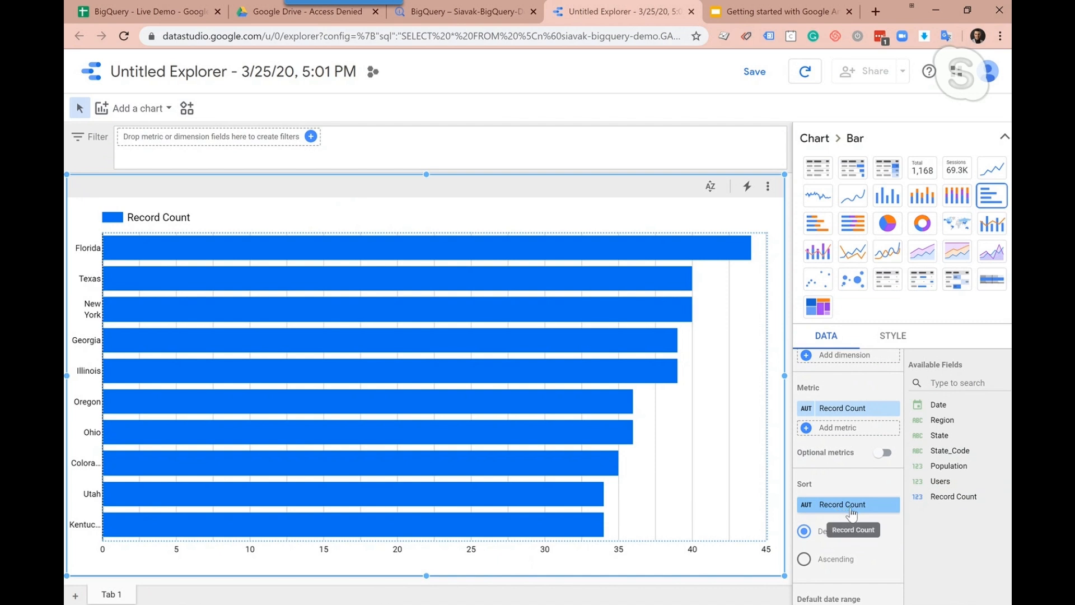
pyautogui.moveTo(941, 480); pyautogui.dragTo(817, 410)
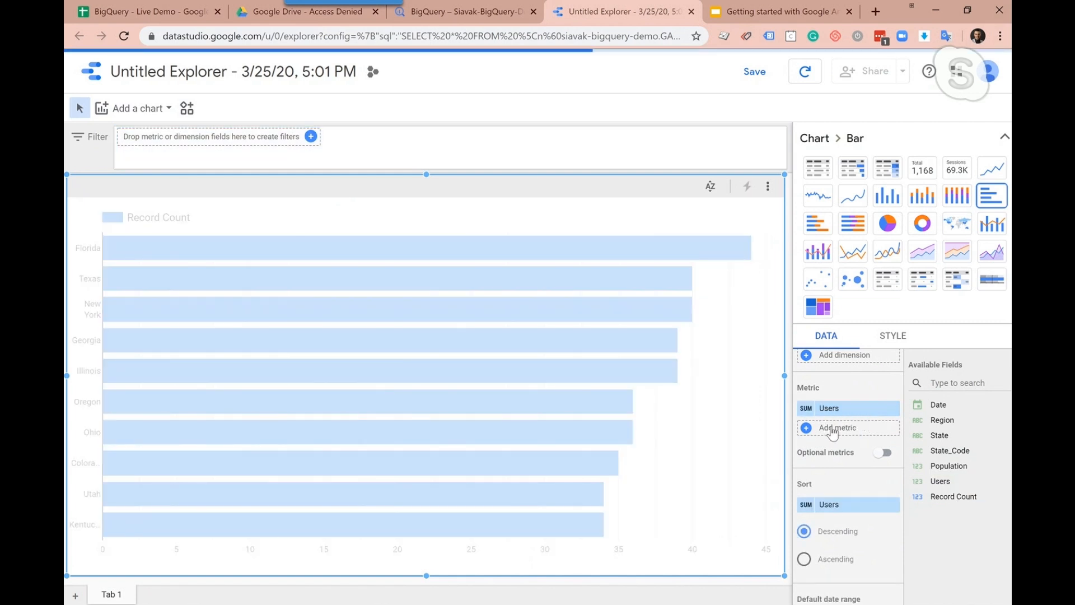
pyautogui.moveTo(103, 356); pyautogui.dragTo(242, 357)
pyautogui.moveTo(191, 356); pyautogui.dragTo(163, 359)
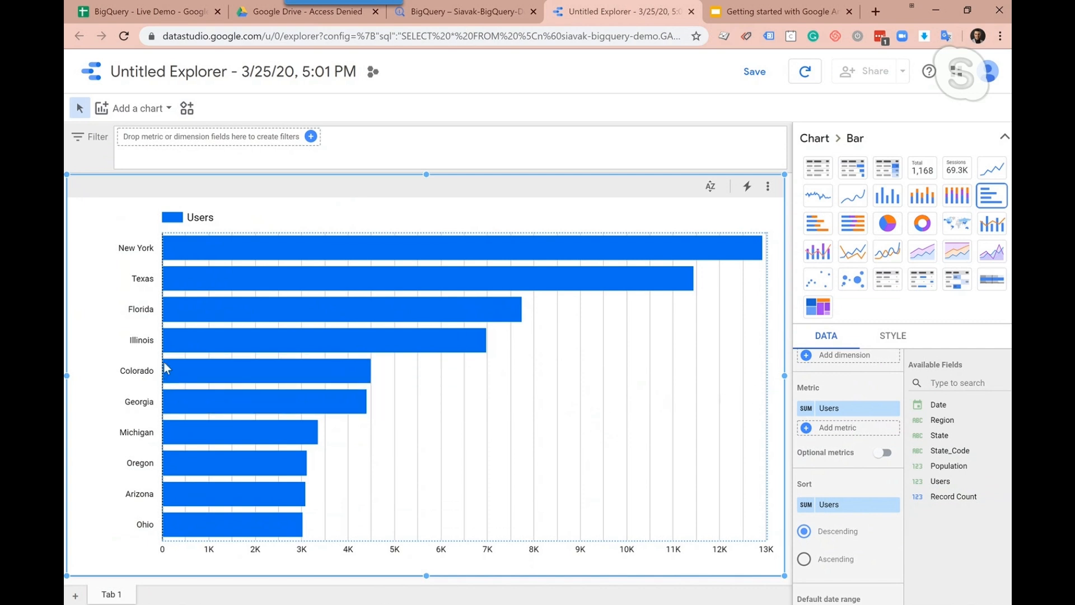
# Change the Users-by-region bar chart to a table
pyautogui.moveTo(163, 362); pyautogui.dragTo(131, 361)
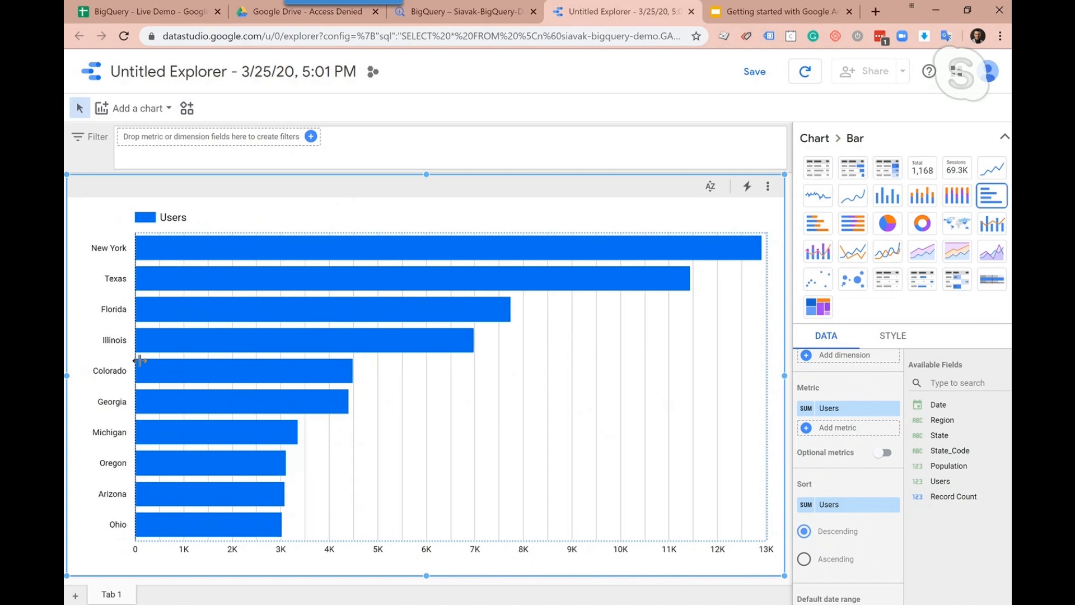
pyautogui.scroll(2, 889, 439)
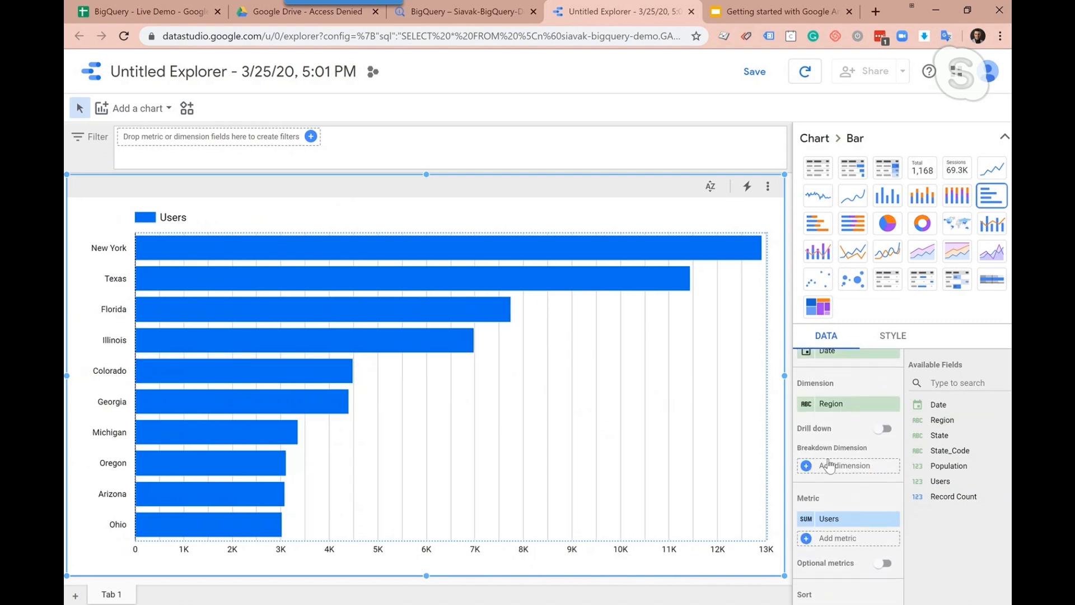
pyautogui.scroll(-1, 858, 471)
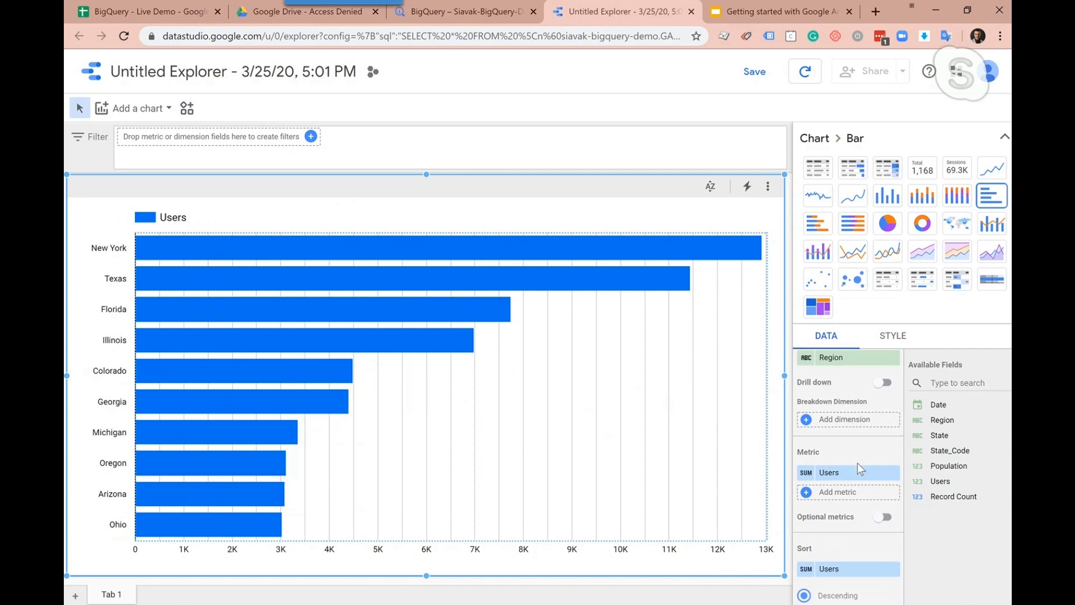
pyautogui.scroll(3, 849, 442)
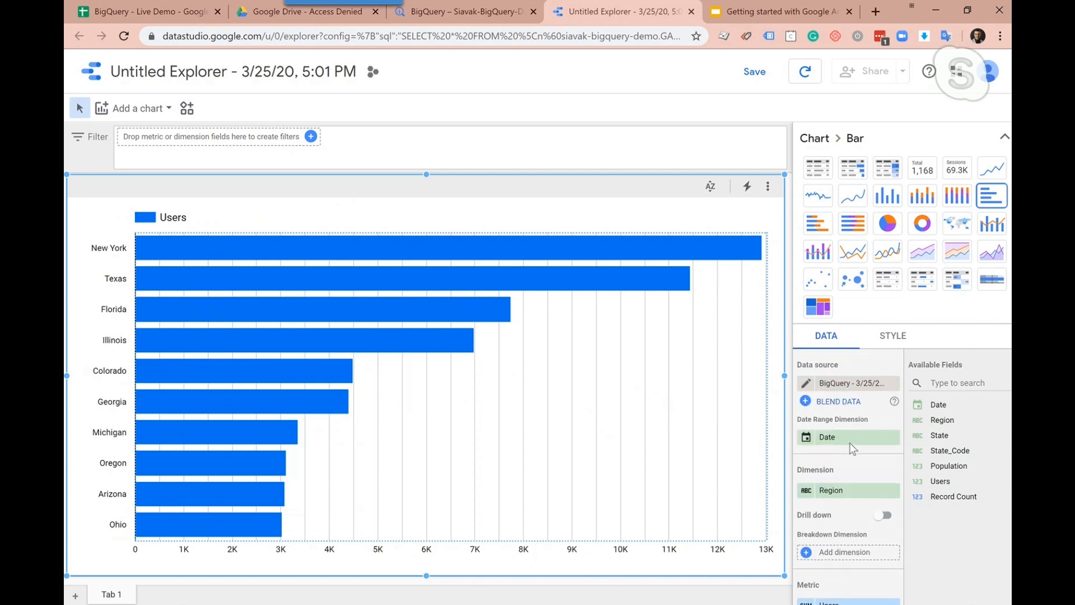
pyautogui.click(819, 176)
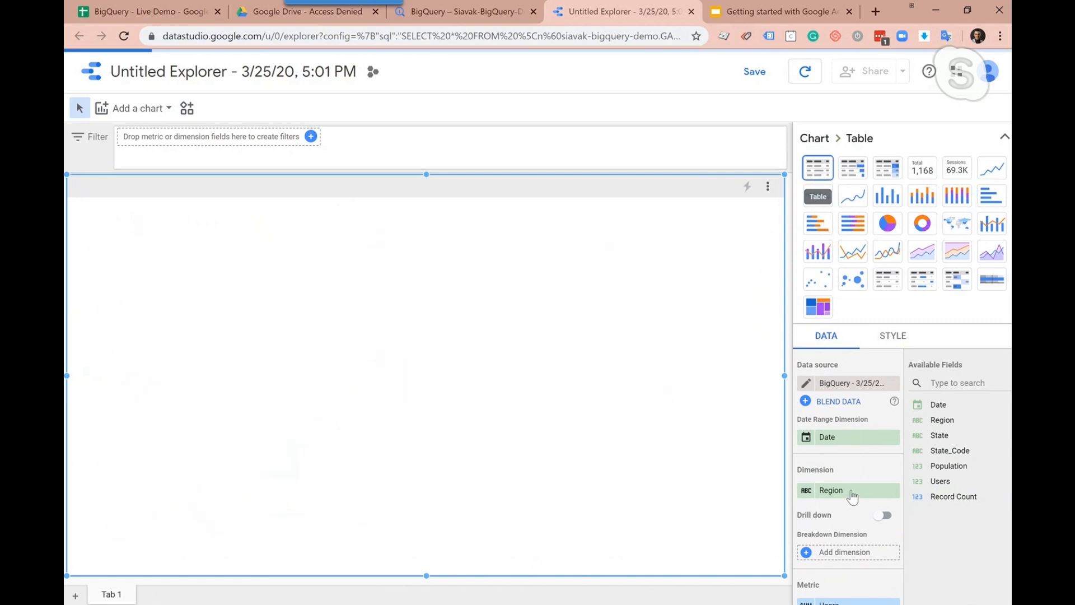
# Create a new calculated metric field for the table alongside Users and name it Market Penetration
pyautogui.scroll(-3, 850, 492)
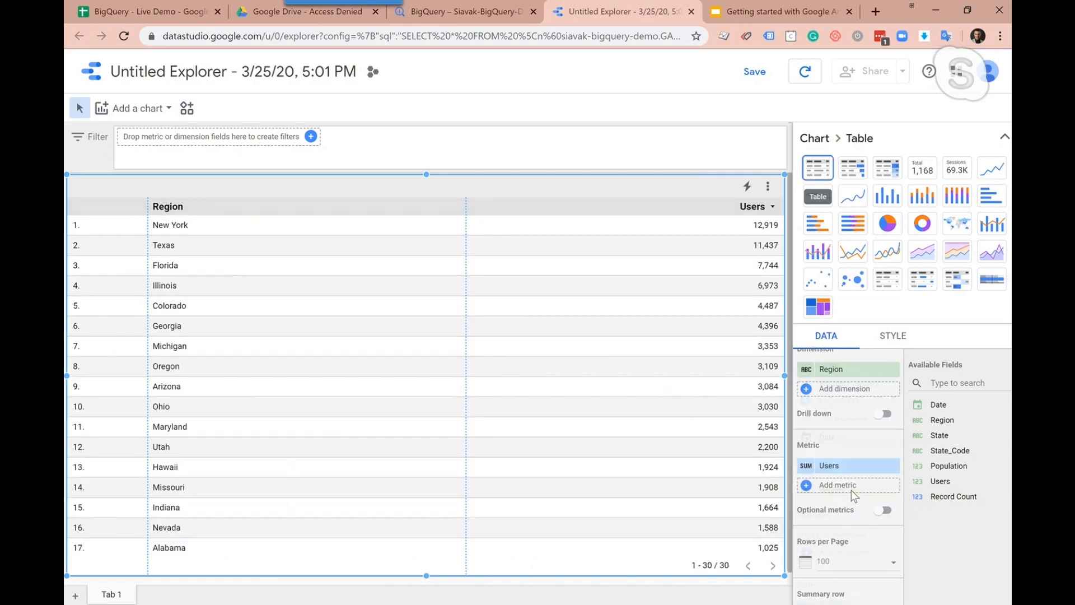
pyautogui.click(831, 466)
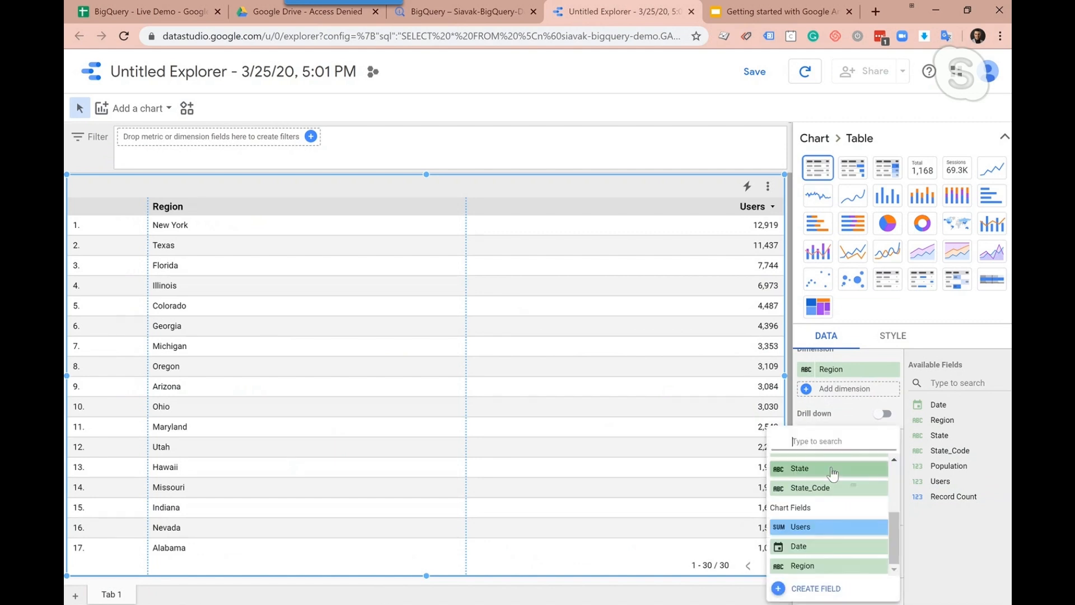
pyautogui.click(848, 413)
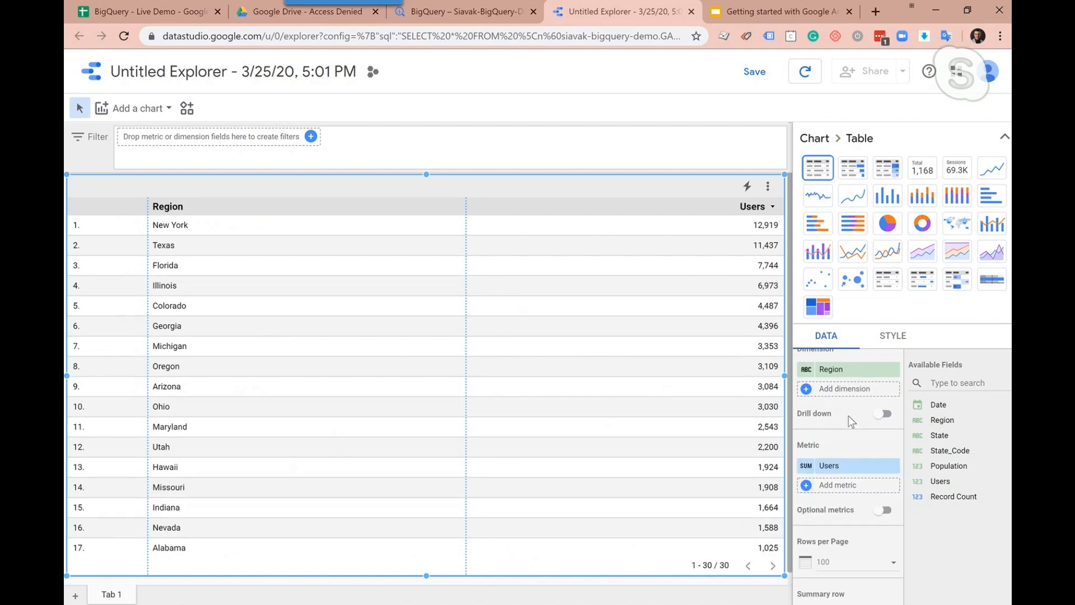
pyautogui.click(840, 486)
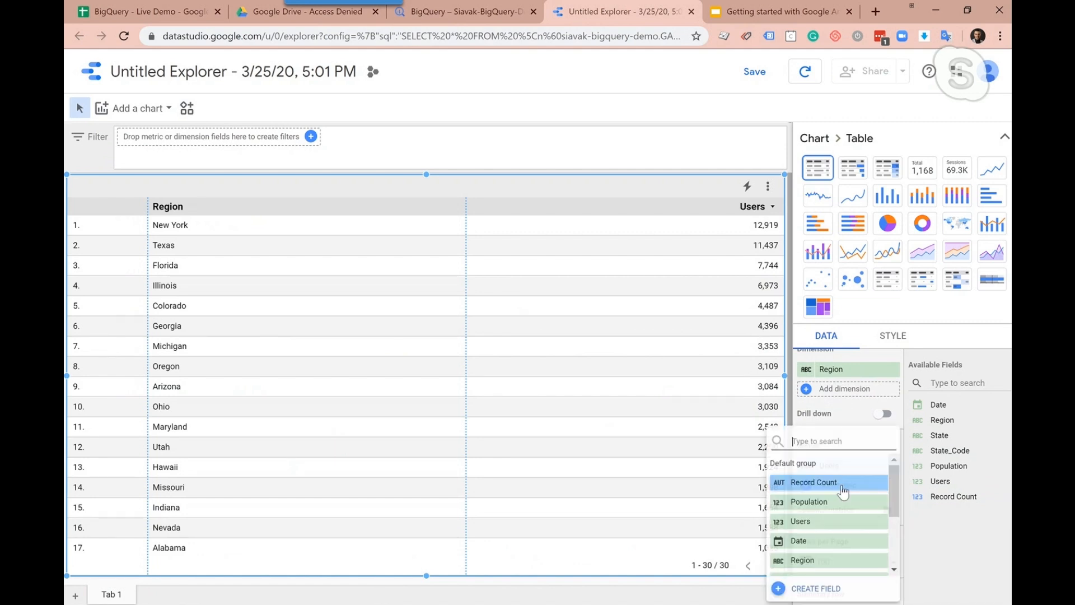
pyautogui.click(817, 590)
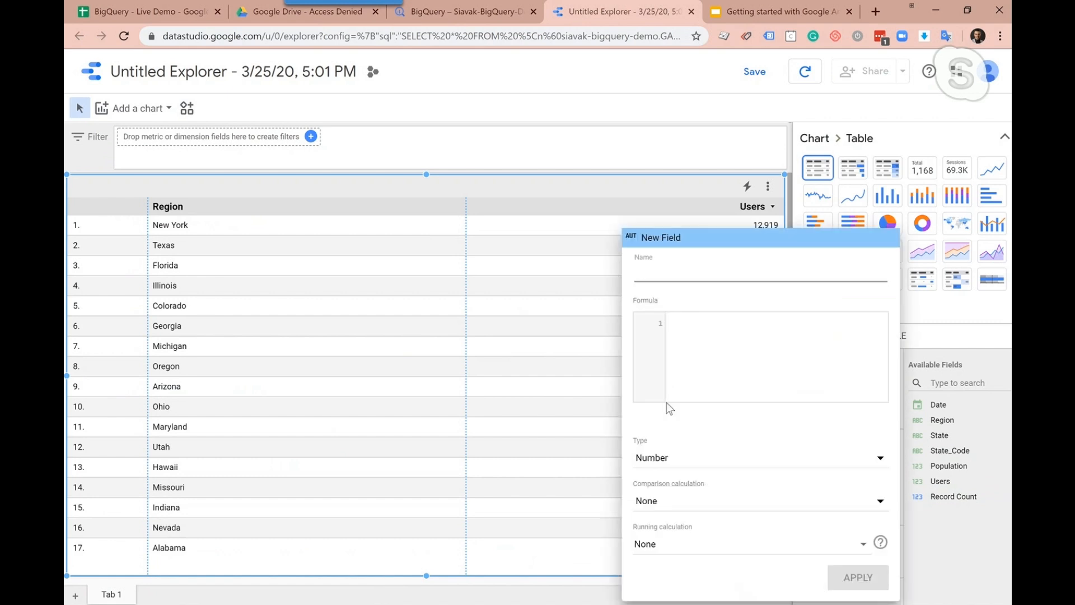
pyautogui.write('Market')
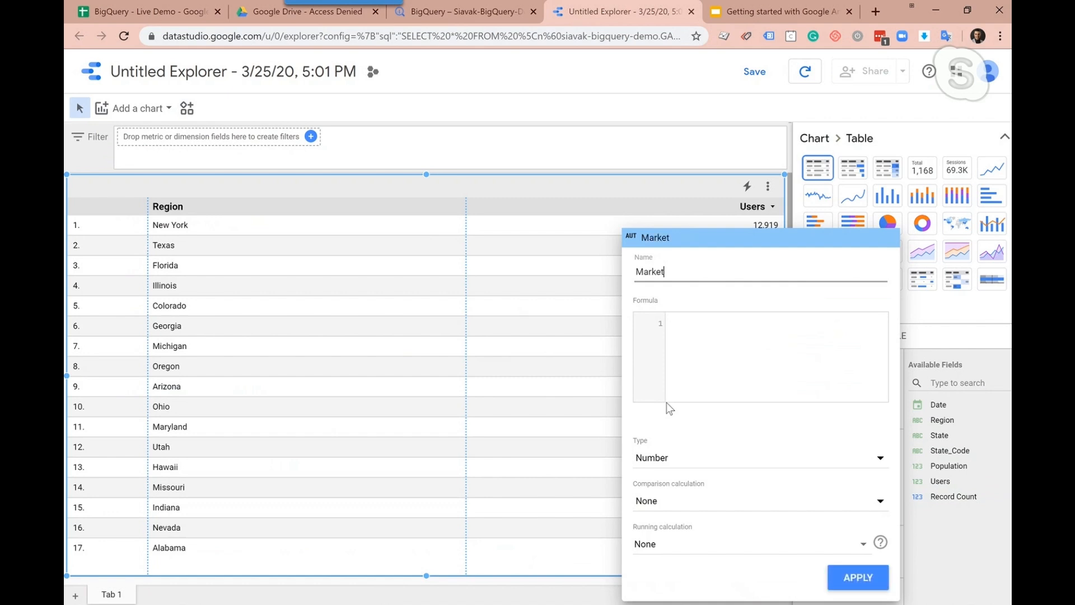
pyautogui.write(' penetraoin')
pyautogui.click(672, 274)
pyautogui.press('BackSpace')
pyautogui.write('P')
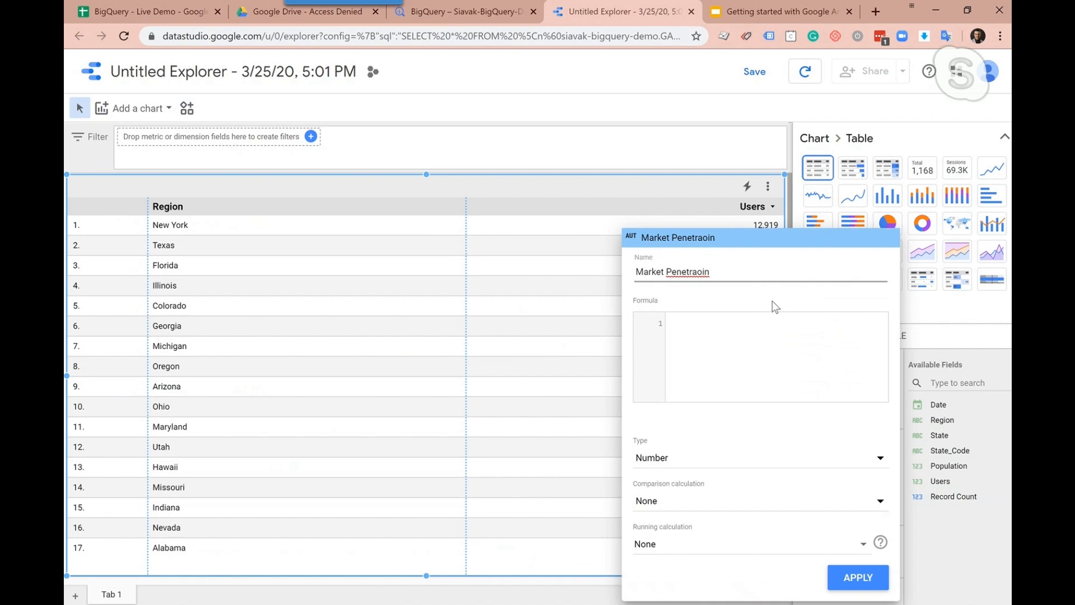
pyautogui.press('Right')
pyautogui.press('Right')
pyautogui.press('Right')
pyautogui.press('Right')
pyautogui.press('Right')
pyautogui.press('Right')
pyautogui.write('ti')
pyautogui.press('Right')
pyautogui.press('Delete')
# Begin the Market Penetration formula with SUM(Users)
pyautogui.click(748, 324)
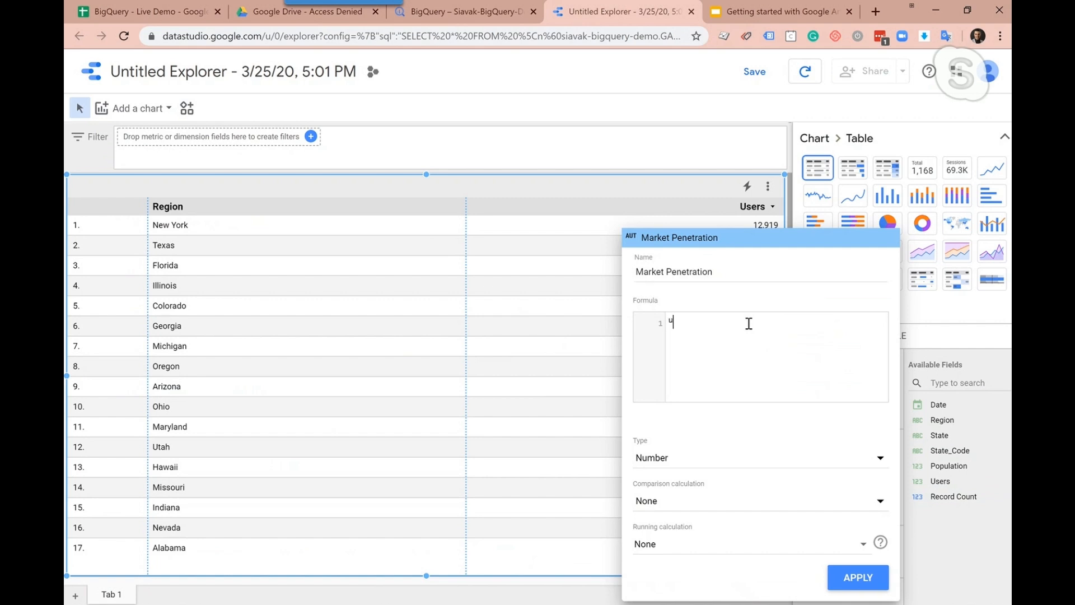
pyautogui.write('use')
pyautogui.press('BackSpace')
pyautogui.press('BackSpace')
pyautogui.press('BackSpace')
pyautogui.write('SUm')
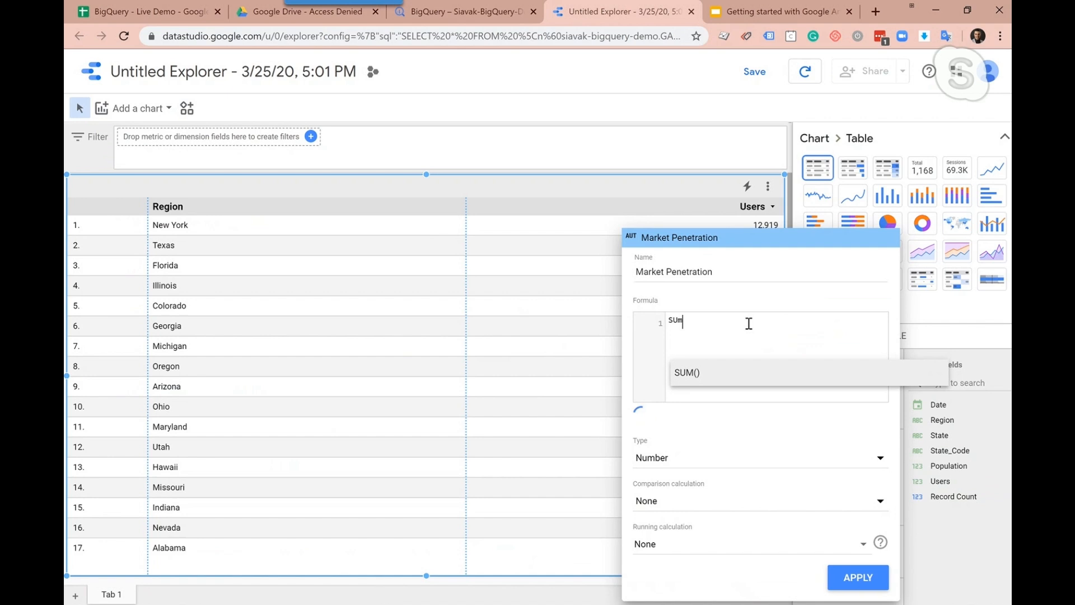
pyautogui.press('Return')
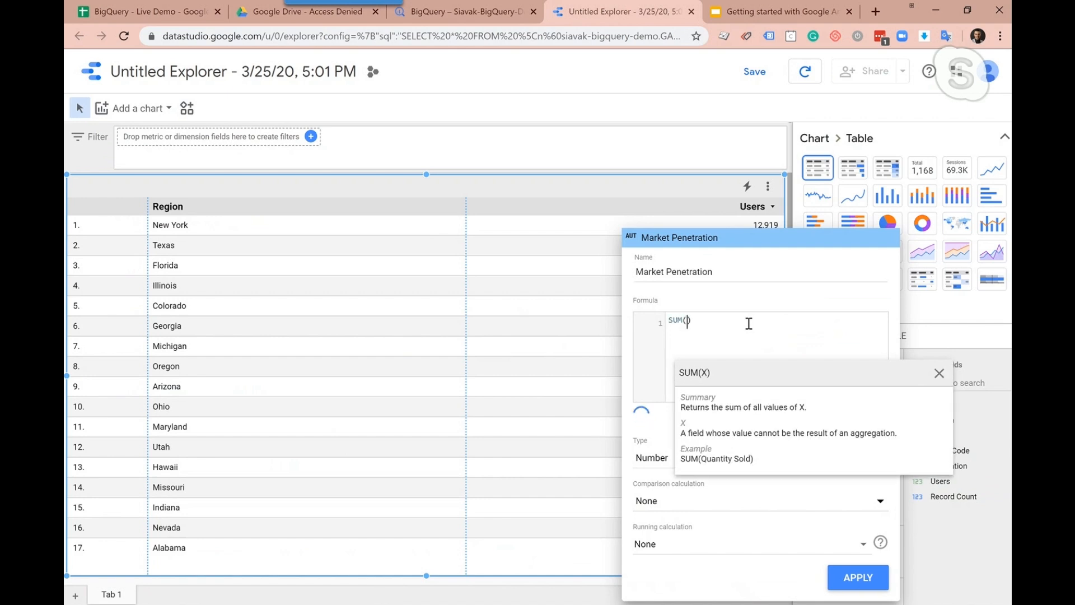
pyautogui.write('Users')
pyautogui.click(701, 333)
pyautogui.click(735, 319)
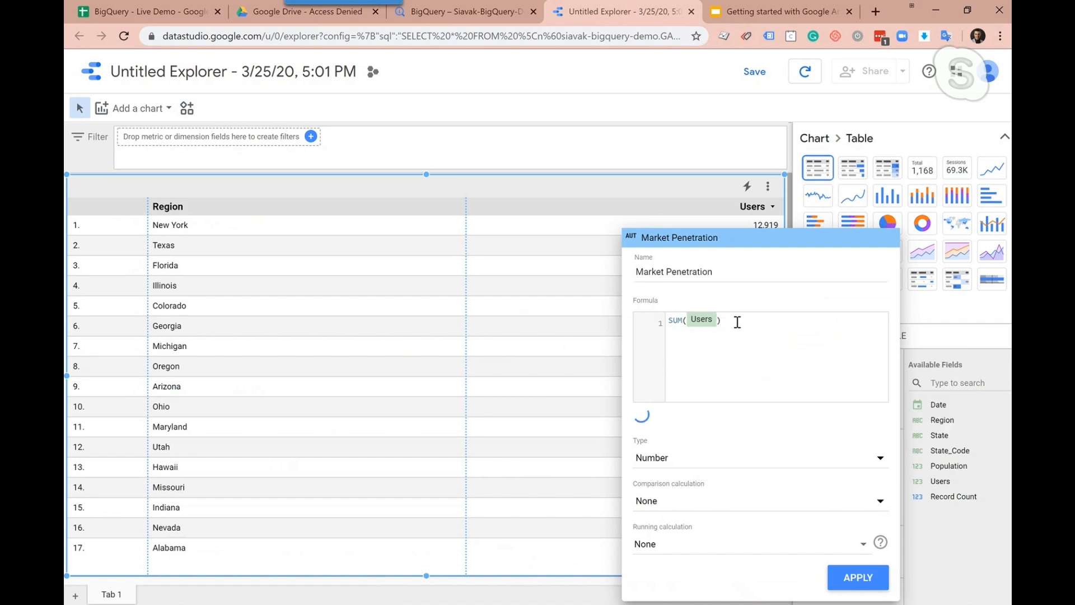
# Complete the formula by dividing the users sum by AVG(Population)
pyautogui.write('/')
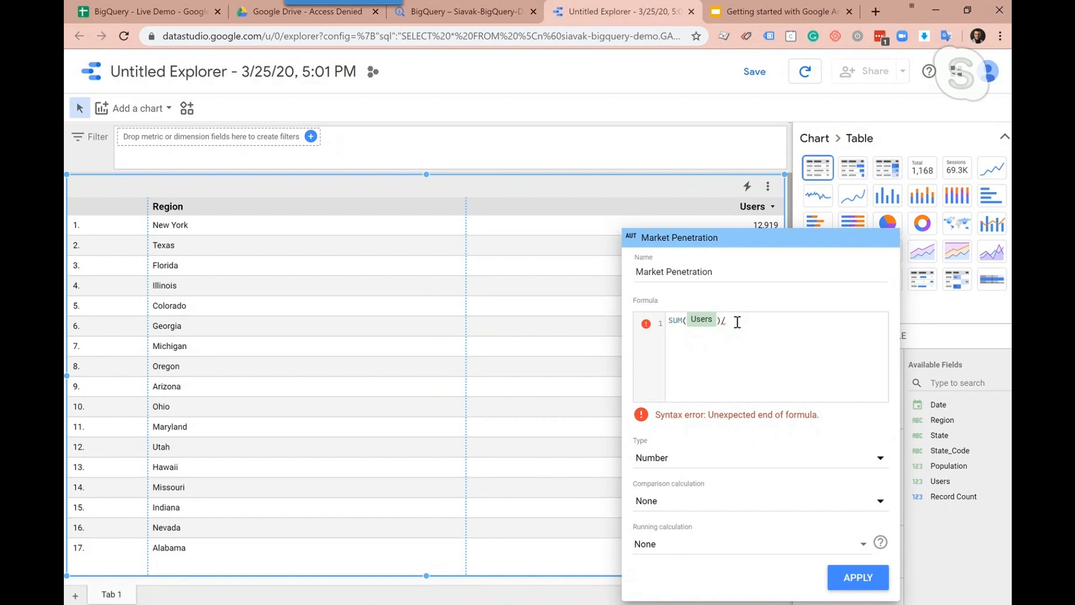
pyautogui.write('AVG(')
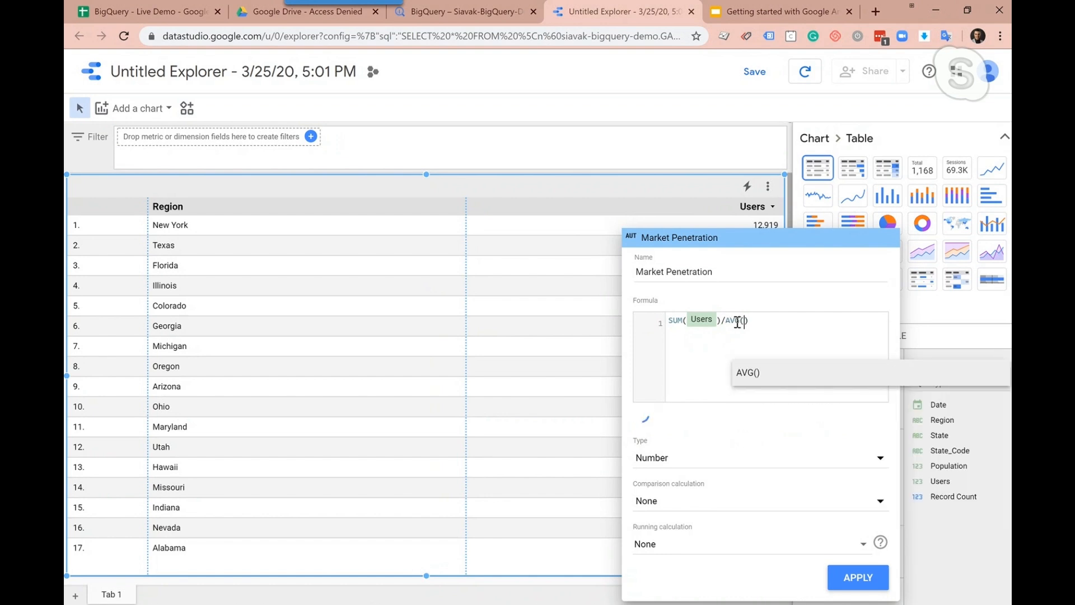
pyautogui.press('Left')
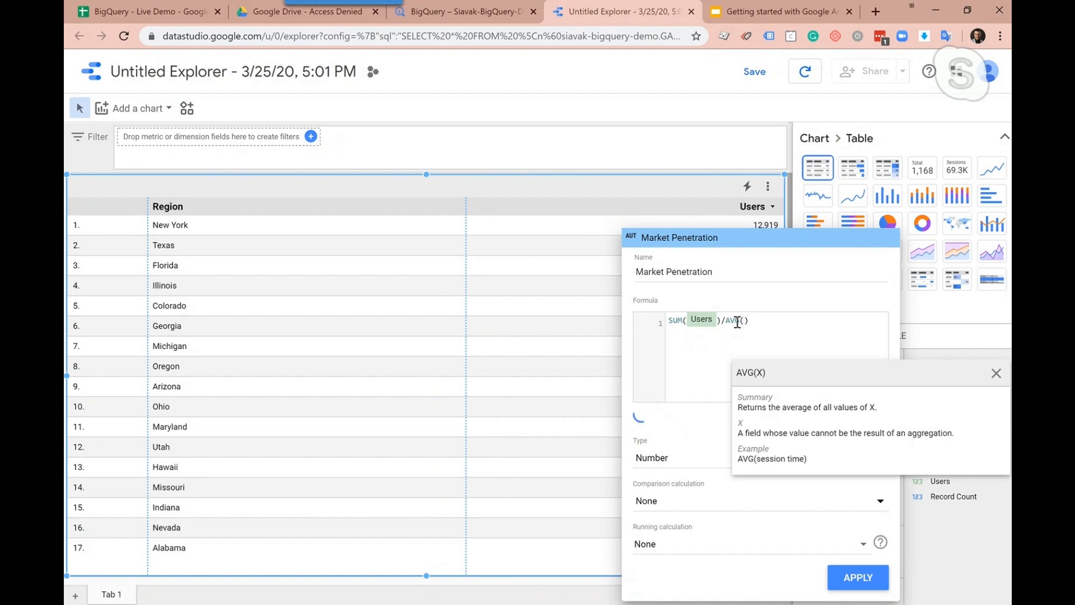
pyautogui.write('po')
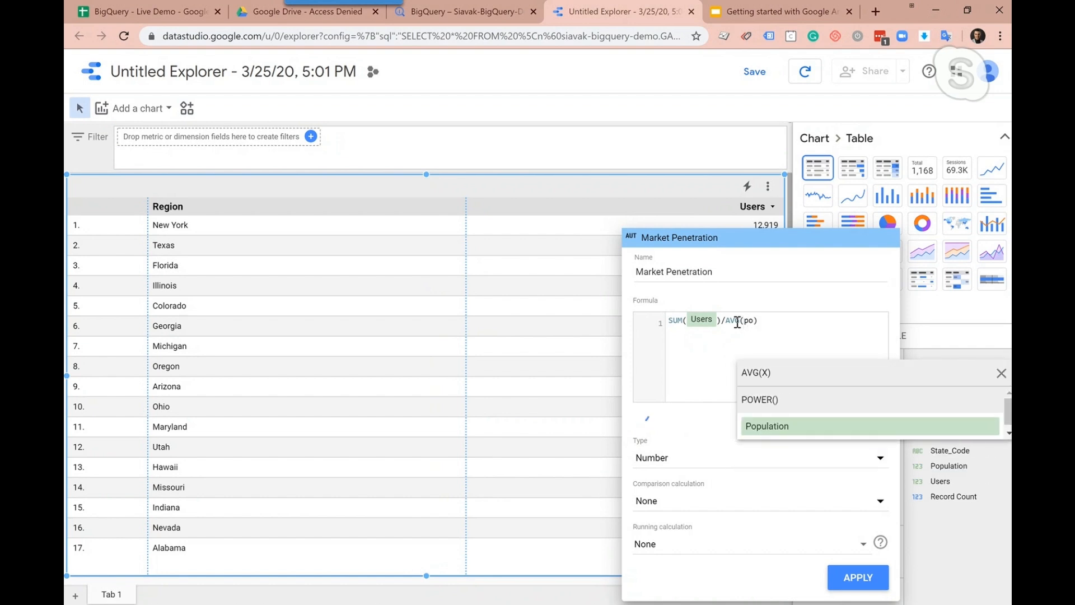
pyautogui.click(825, 427)
pyautogui.click(697, 368)
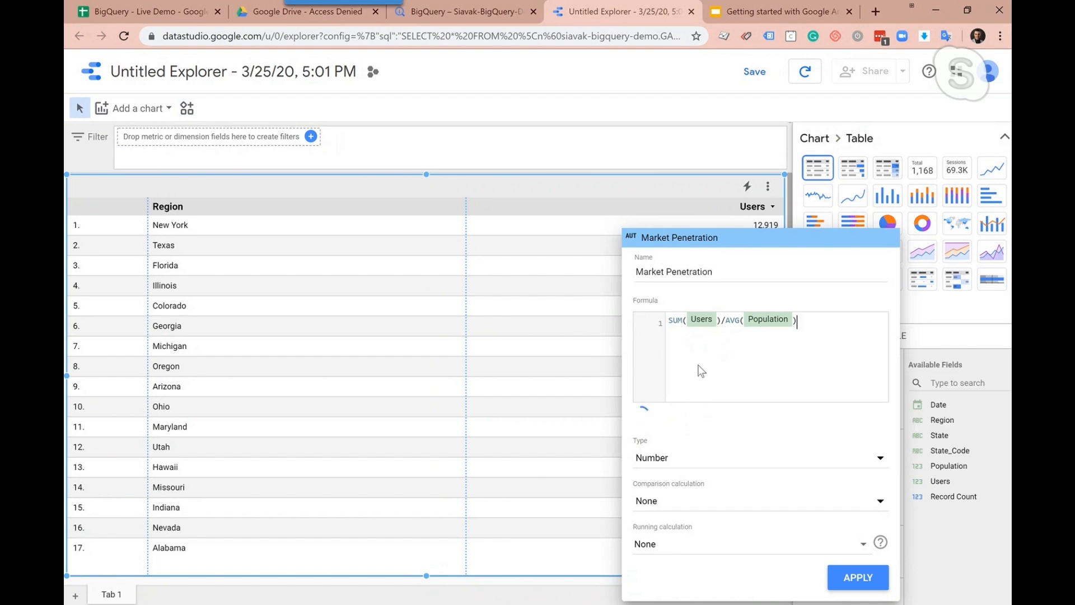
# Set the Market Penetration field's type to Percent, apply it, and widen its column in the table
pyautogui.click(667, 459)
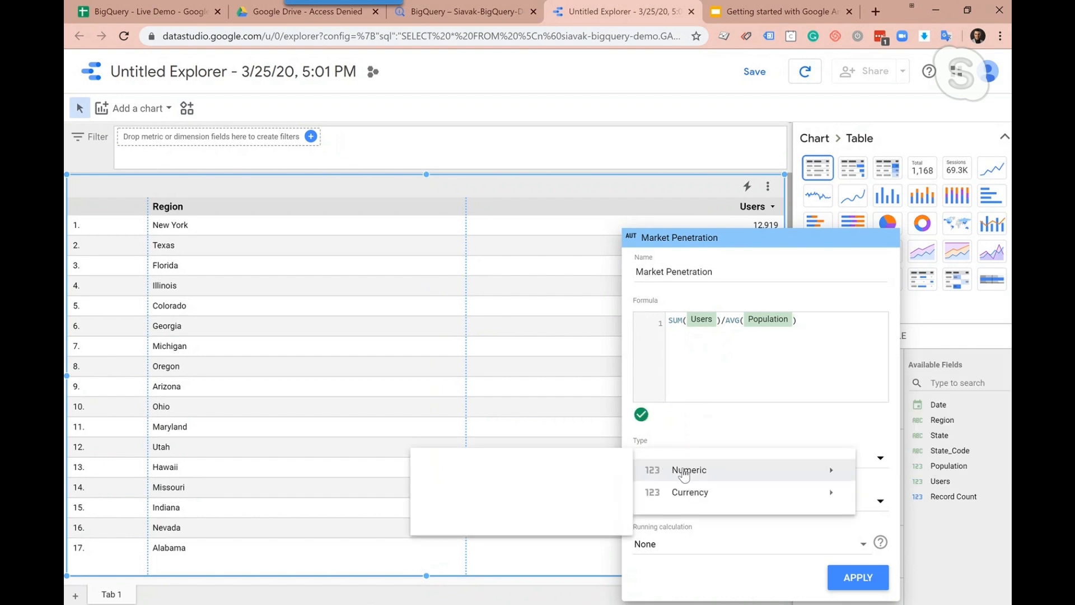
pyautogui.click(472, 492)
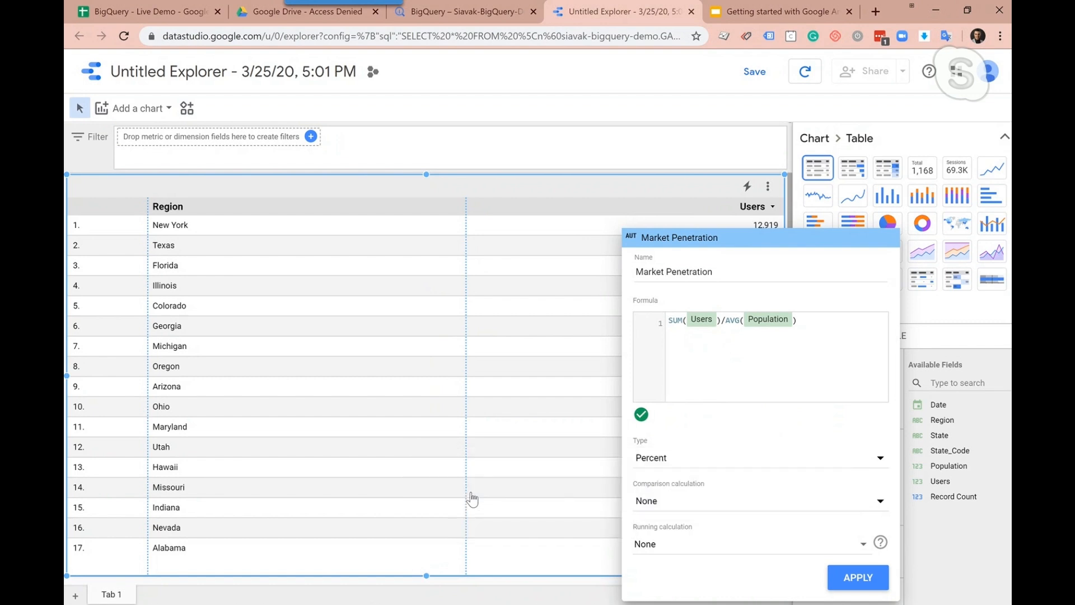
pyautogui.click(863, 573)
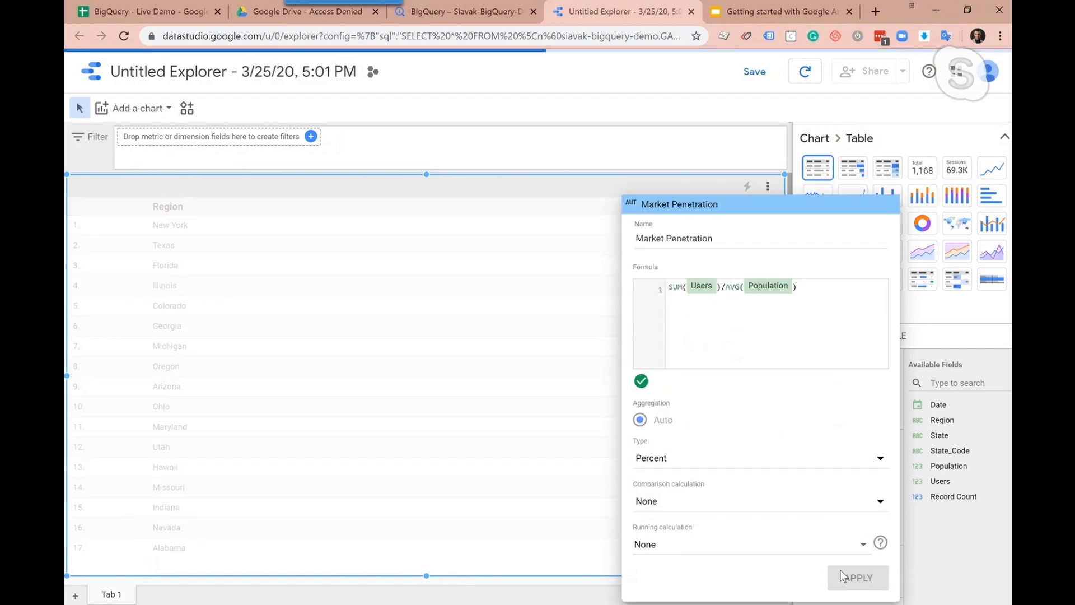
pyautogui.click(572, 500)
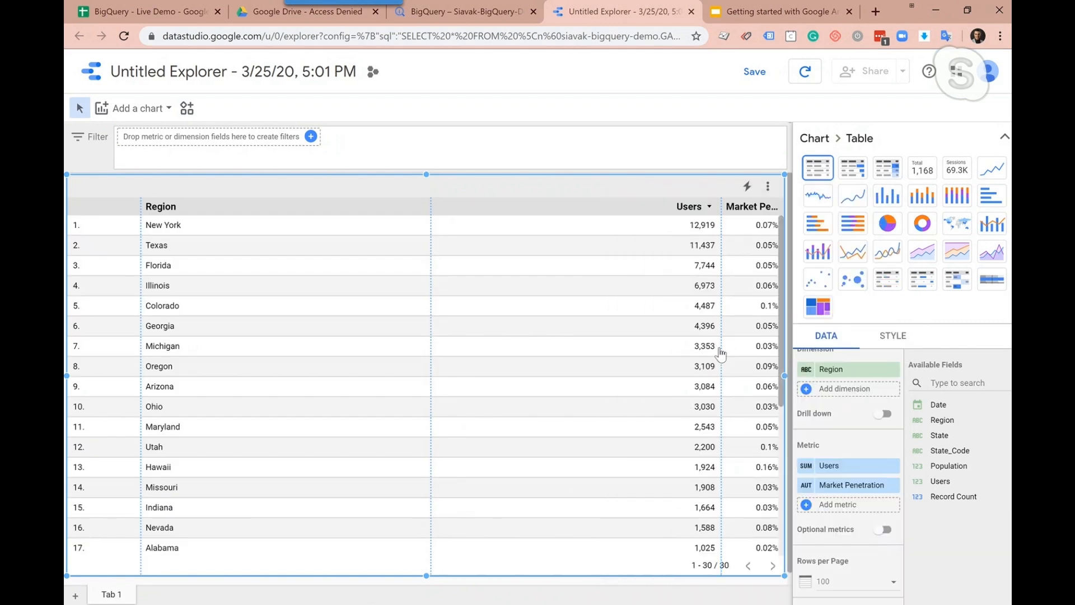
pyautogui.moveTo(721, 350); pyautogui.dragTo(659, 348)
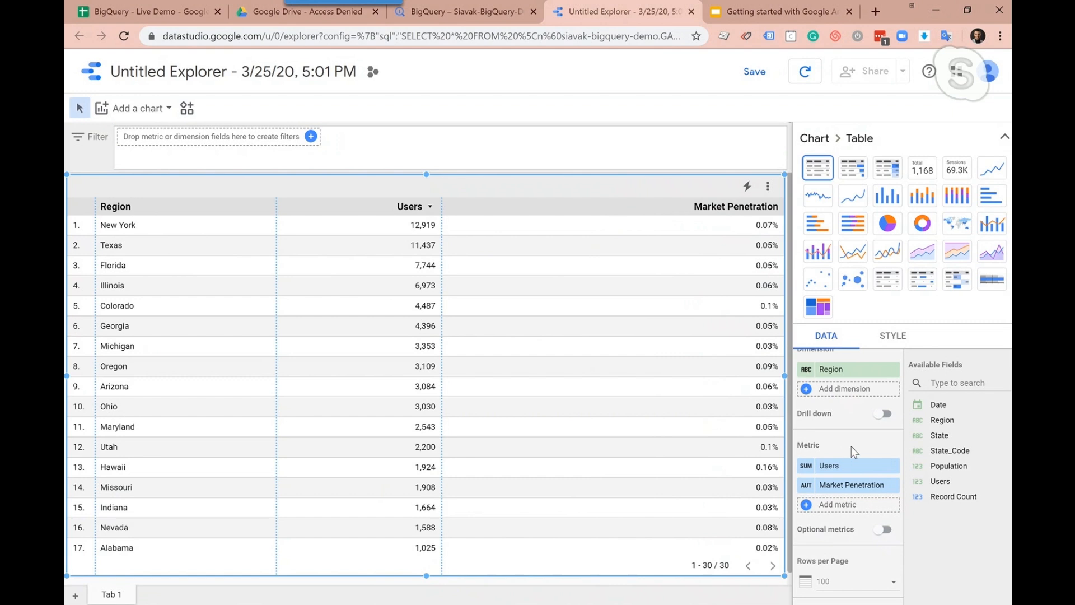
pyautogui.scroll(-1, 851, 446)
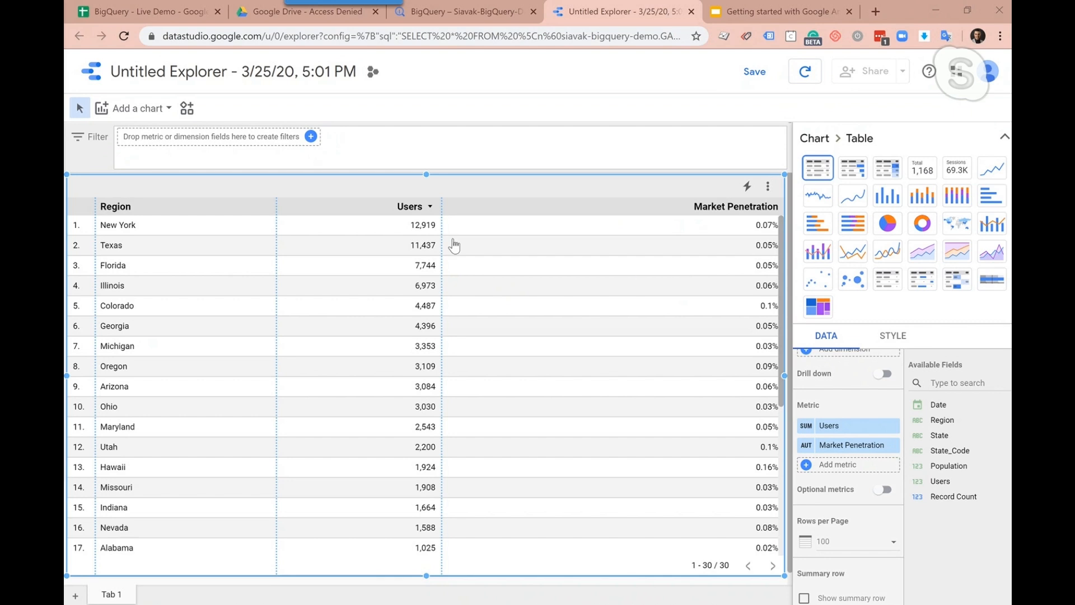
# Review the Google Analytics add-on's automatic report scheduling options in the BigQuery - Live Demo spreadsheet without saving a schedule
pyautogui.click(157, 12)
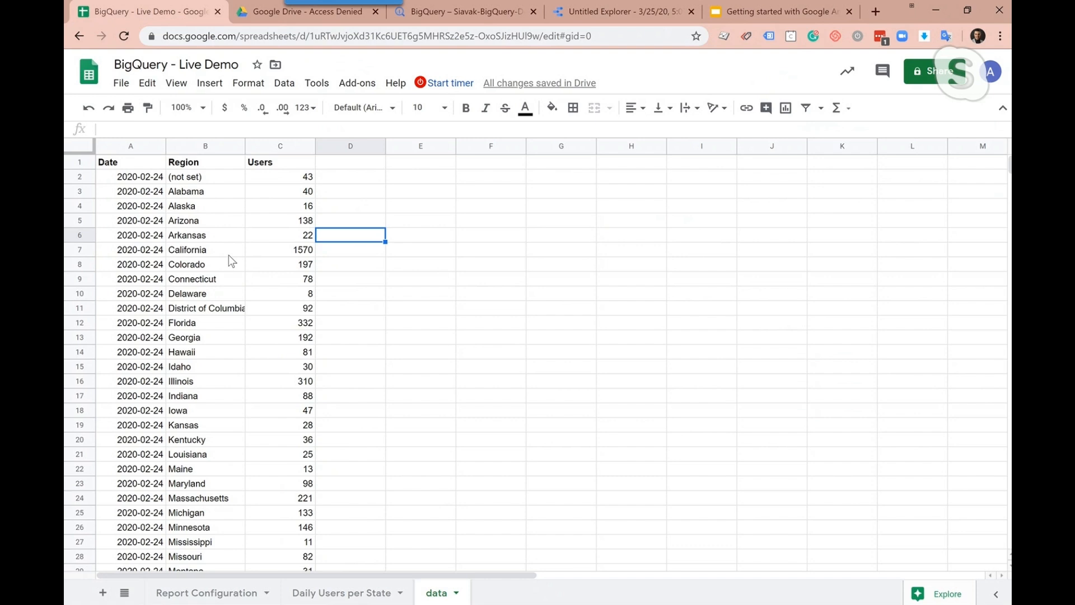
pyautogui.click(353, 84)
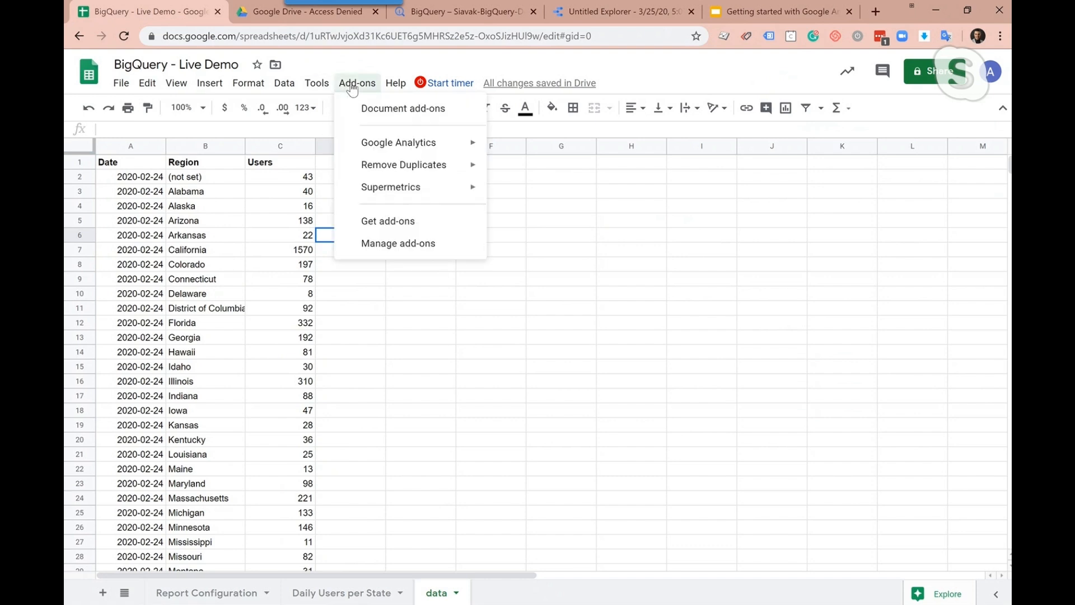
pyautogui.moveTo(429, 146)
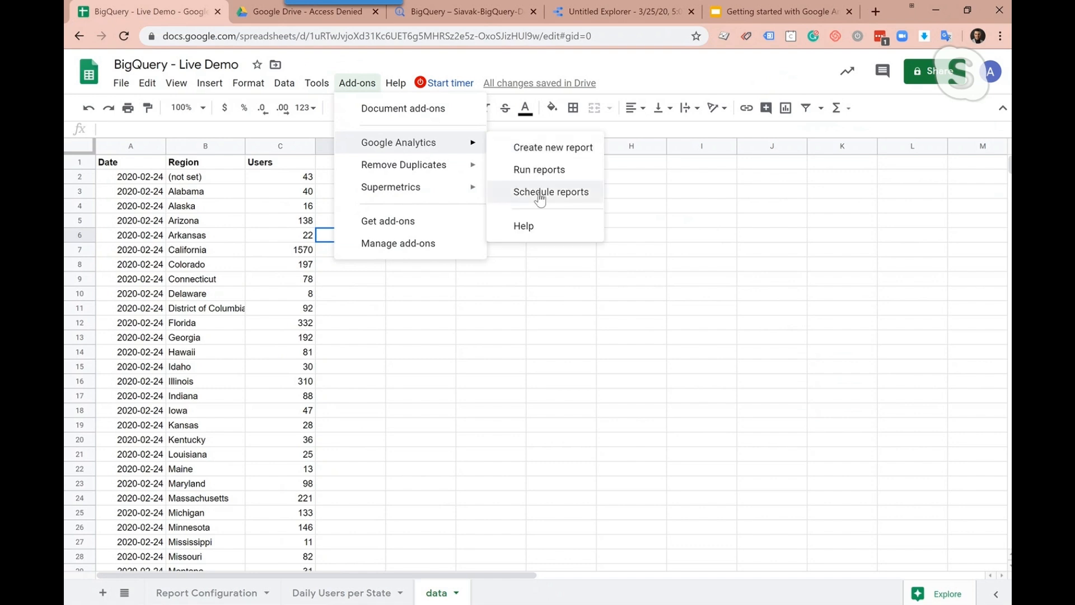
pyautogui.click(538, 193)
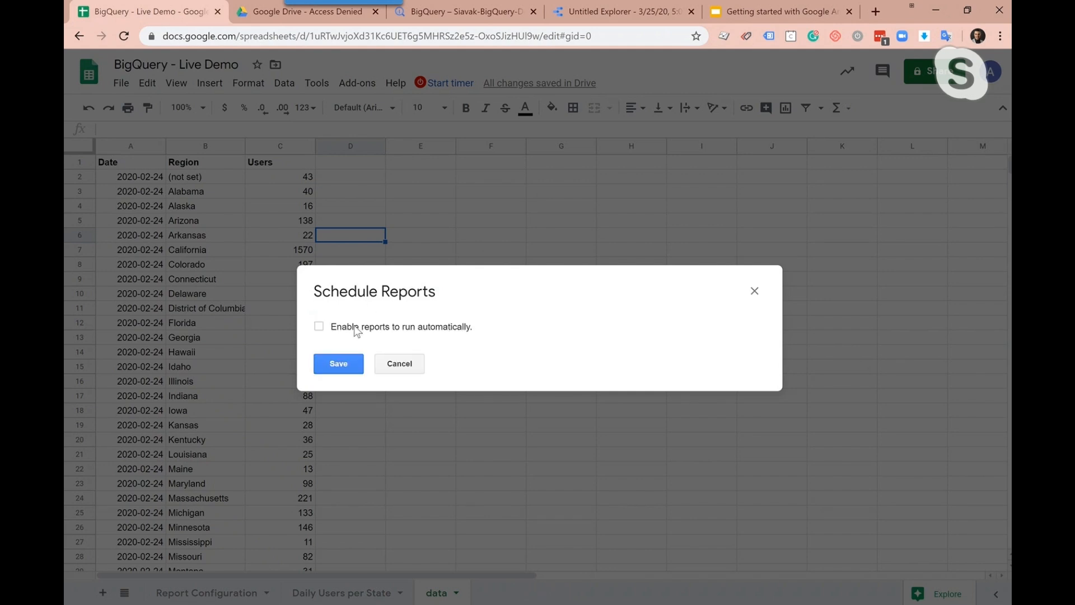
pyautogui.click(318, 327)
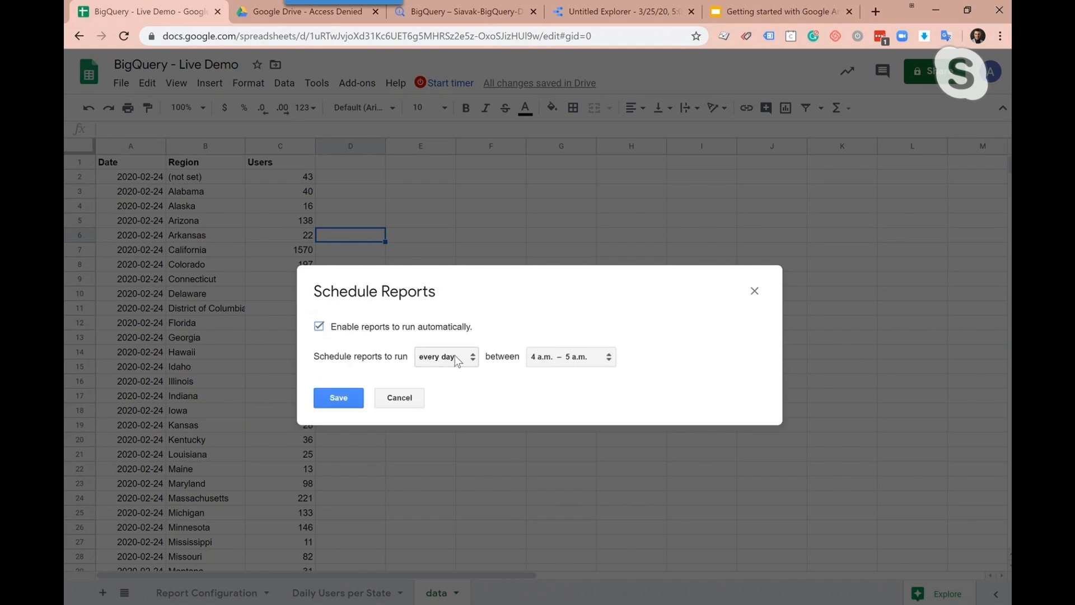
pyautogui.click(396, 397)
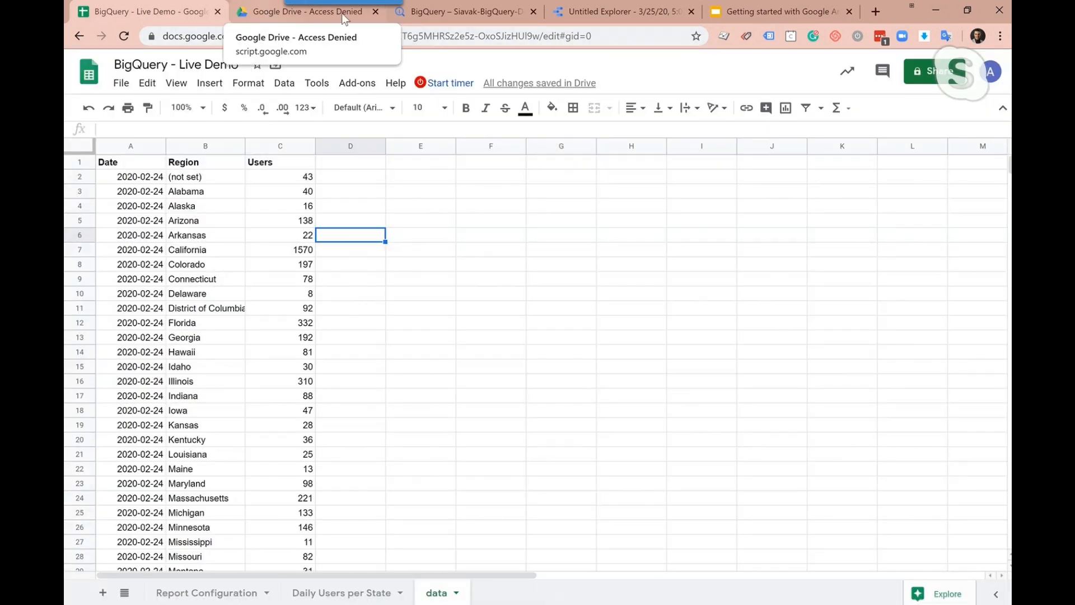
# Close the Google Drive - Access Denied page and return to the Data Studio explorer table after revisiting the spreadsheet and BigQuery
pyautogui.click(382, 13)
pyautogui.click(376, 12)
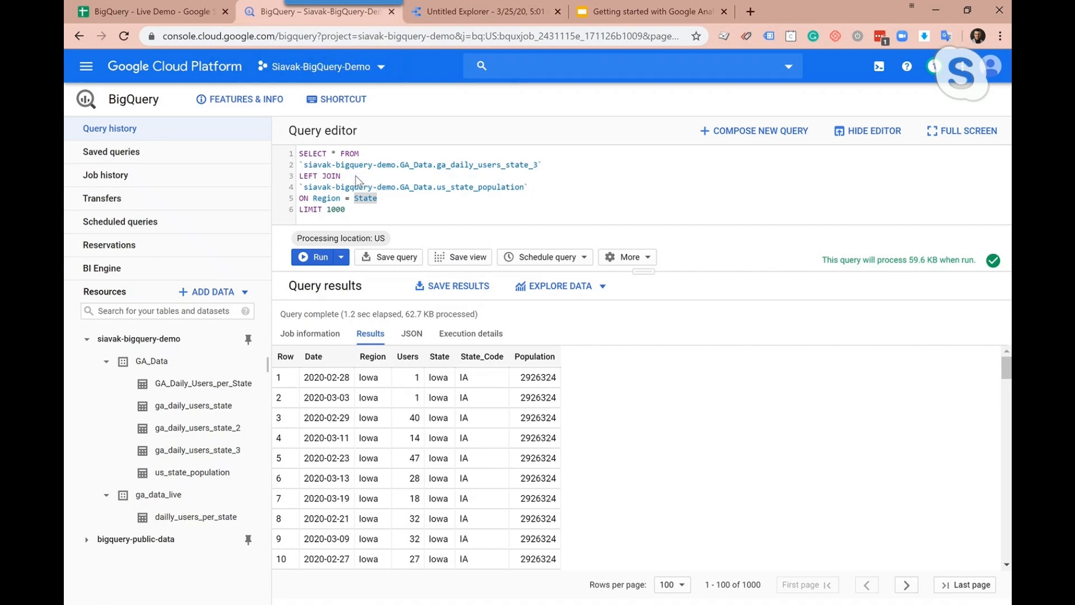
pyautogui.click(175, 19)
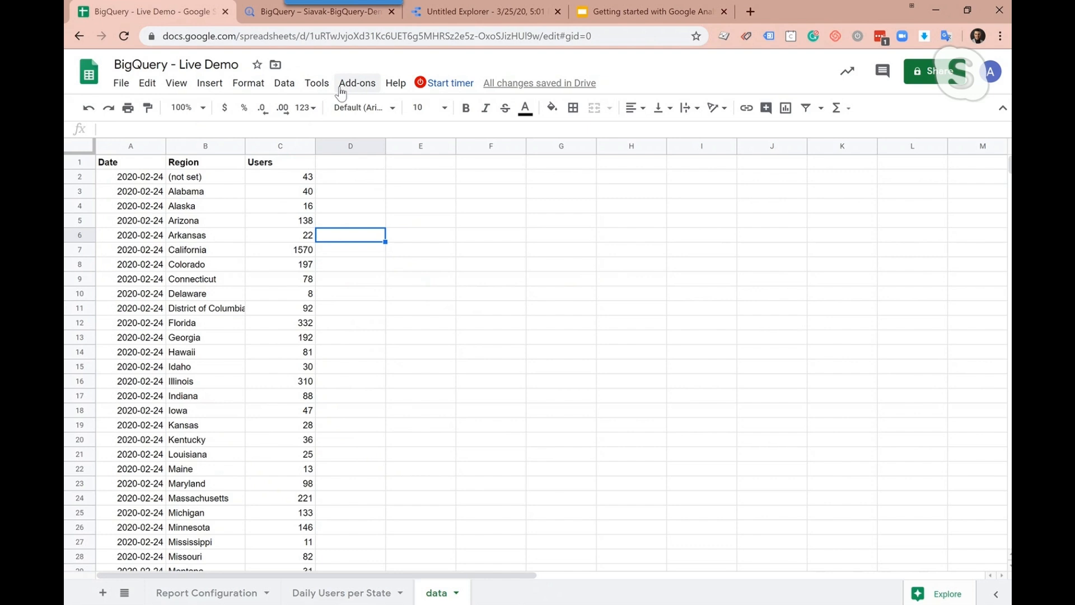
pyautogui.click(301, 18)
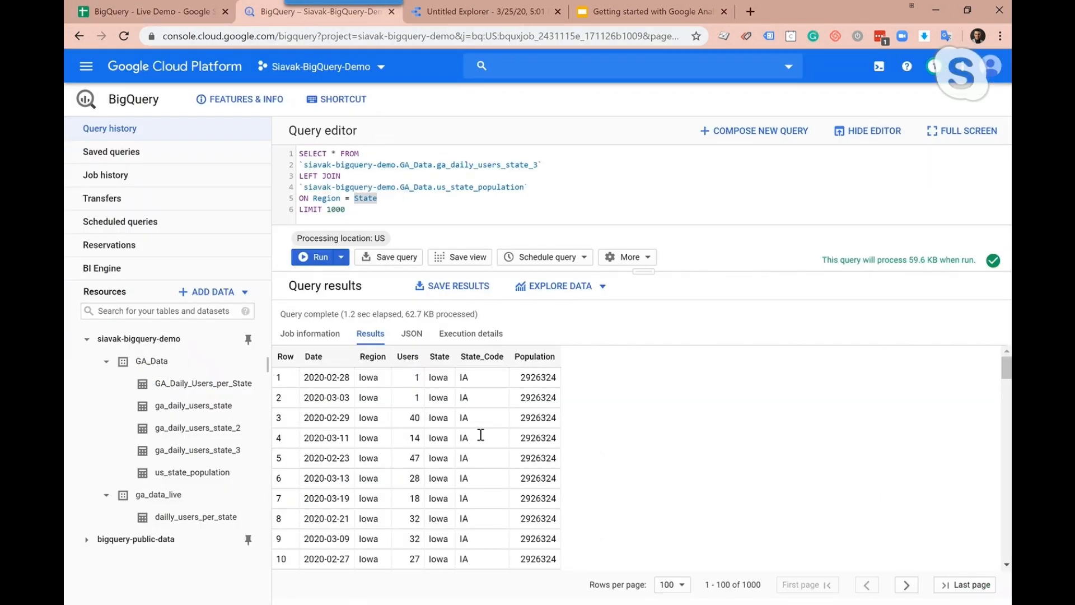
pyautogui.click(476, 11)
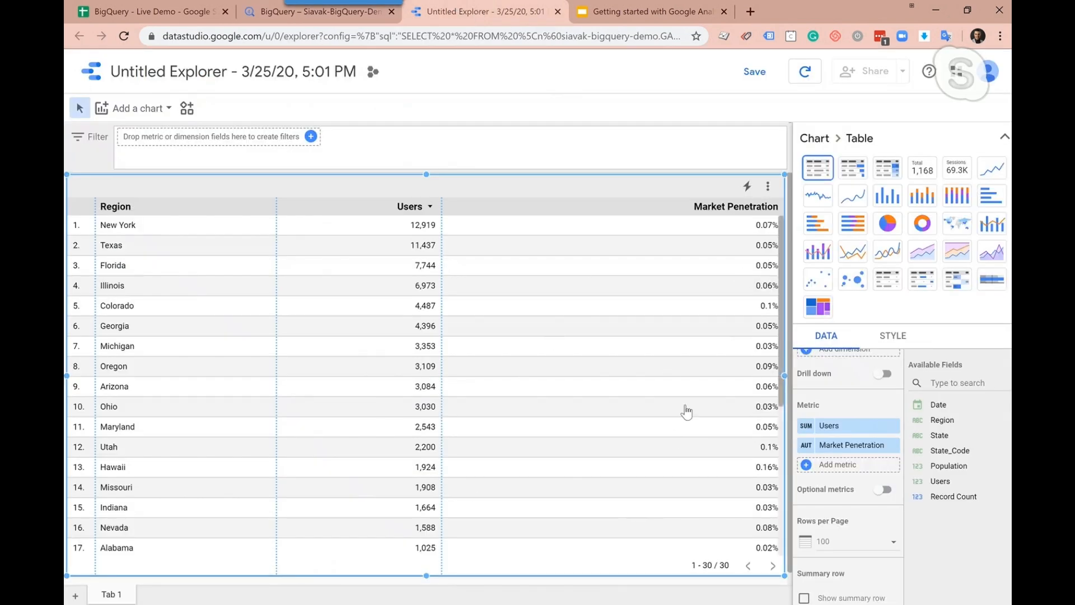